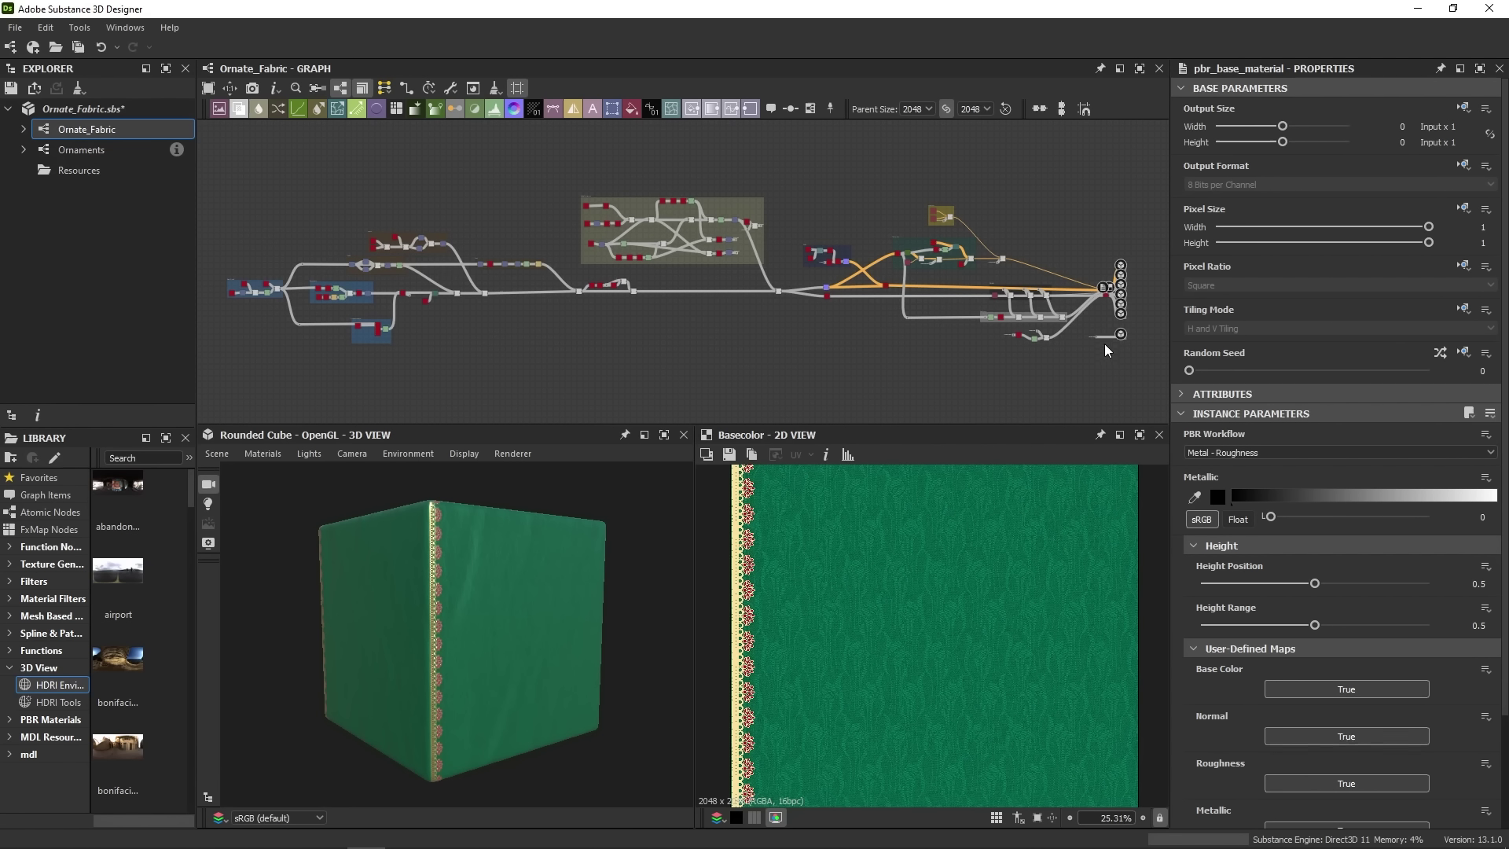
# - Examine the Ornate_Fabric graph layout, focusing on the Base thread, Base weave and Ornament weave frames
pyautogui.moveTo(1126, 274); pyautogui.dragTo(1121, 265)
pyautogui.click(482, 290)
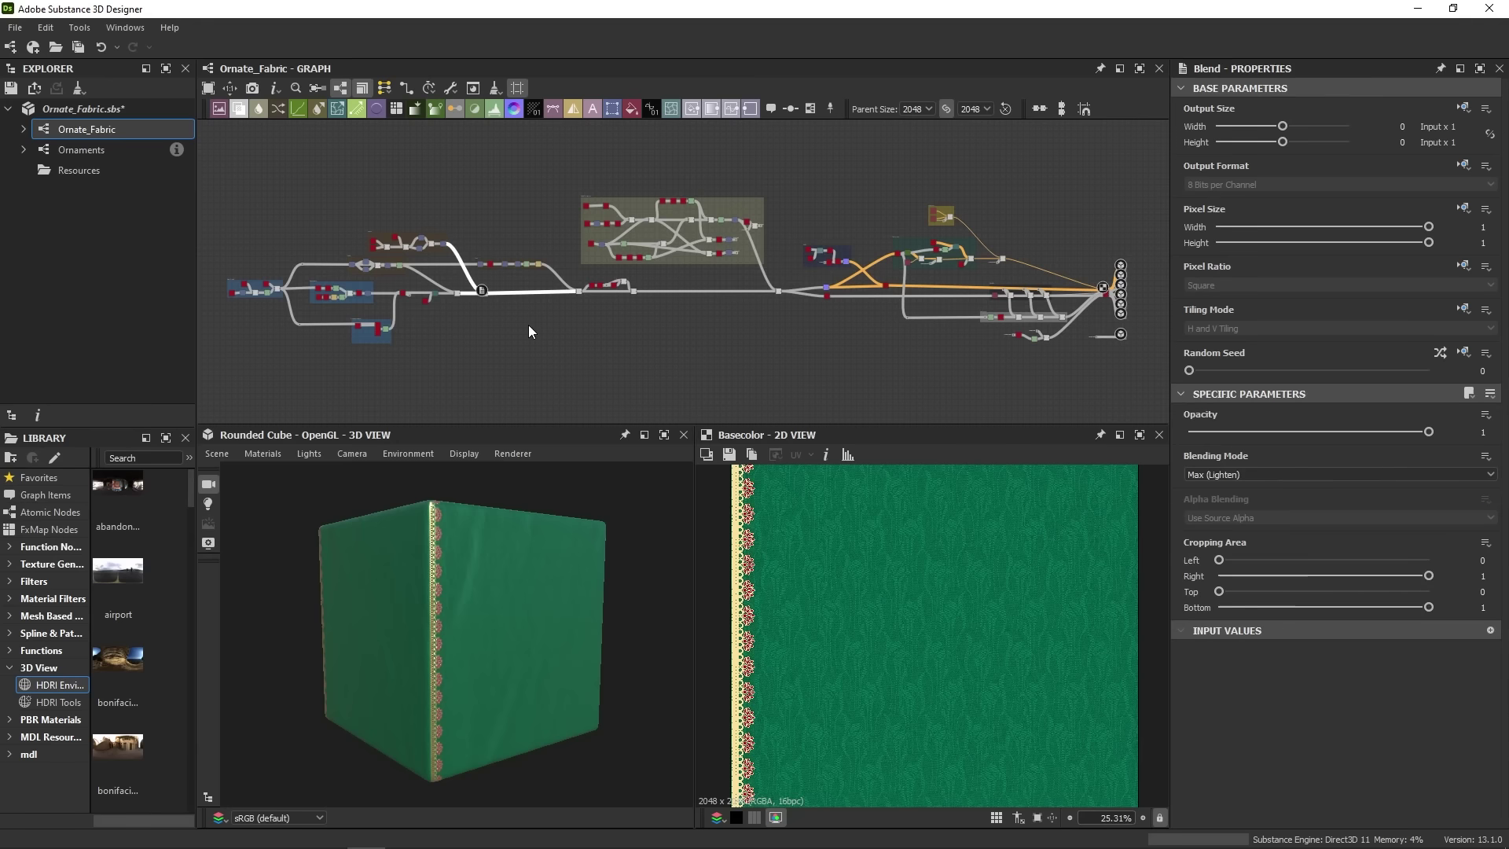
pyautogui.click(89, 207)
pyautogui.click(416, 333)
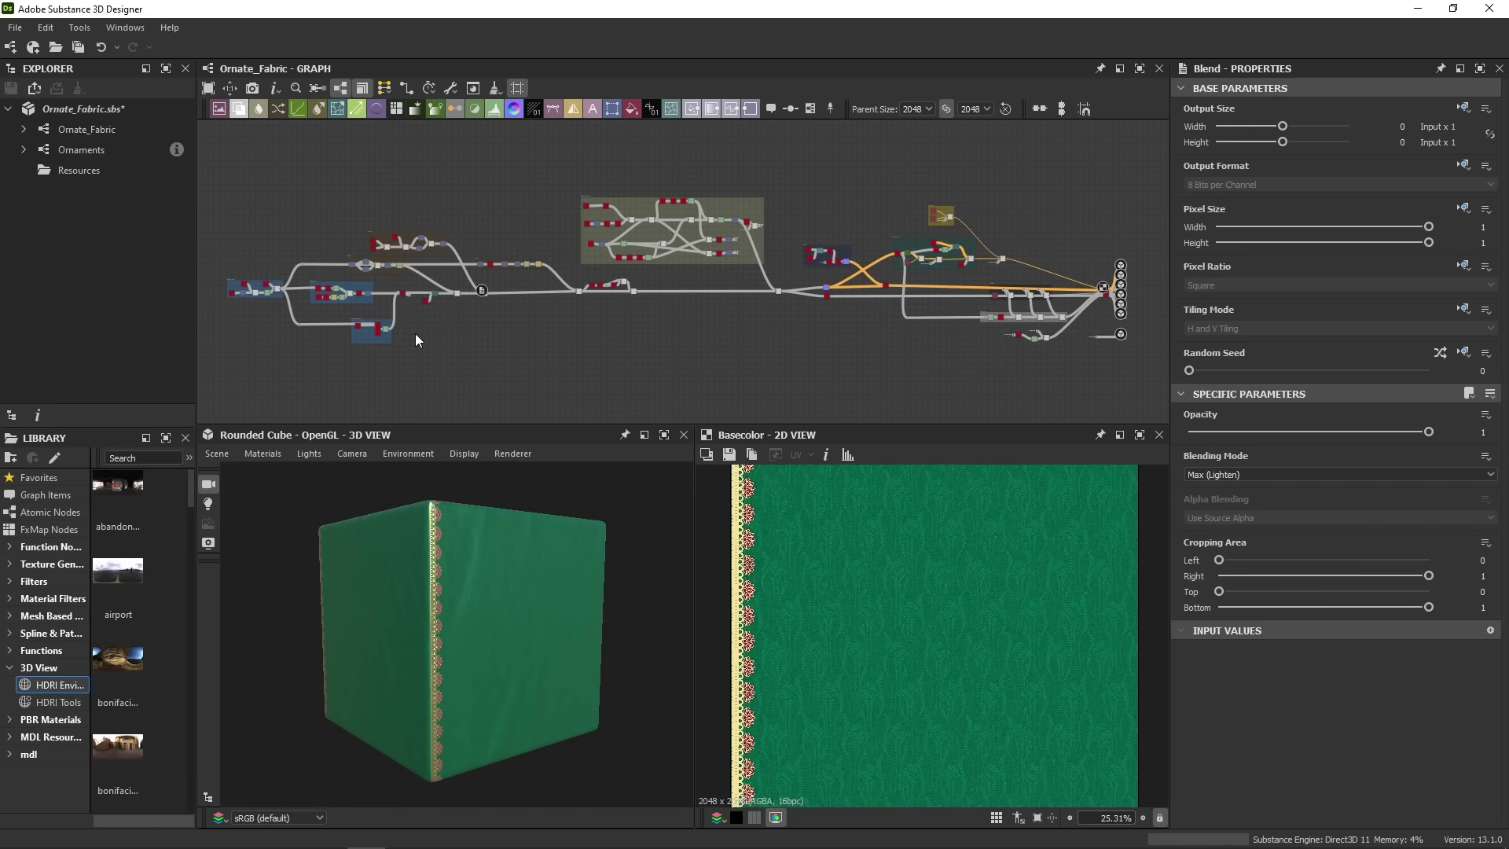
pyautogui.scroll(5, 416, 340)
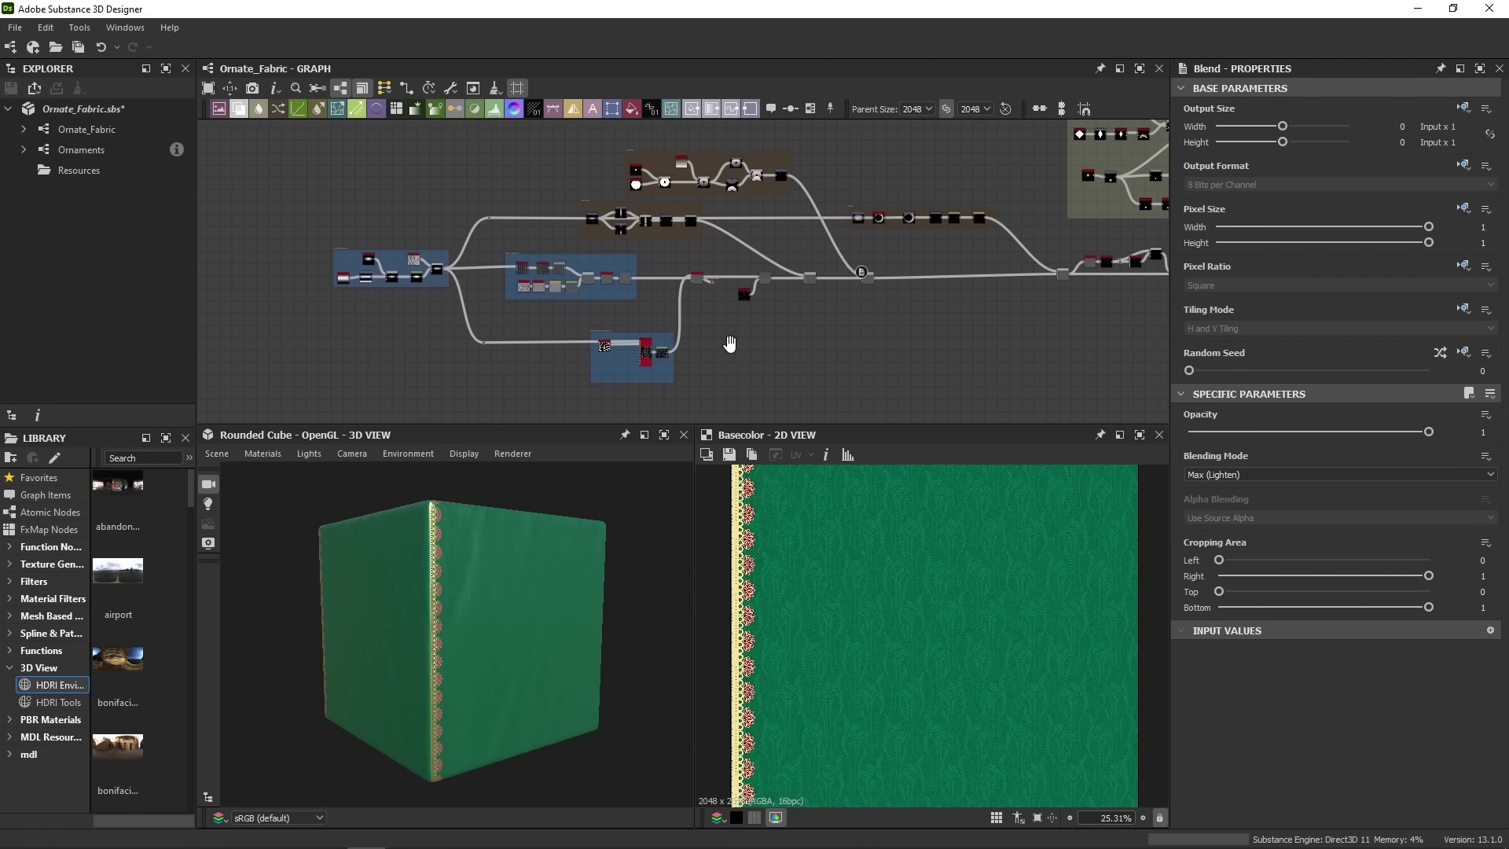
pyautogui.moveTo(990, 289); pyautogui.dragTo(1071, 268, button='middle')
pyautogui.moveTo(615, 293); pyautogui.dragTo(698, 300, button='middle')
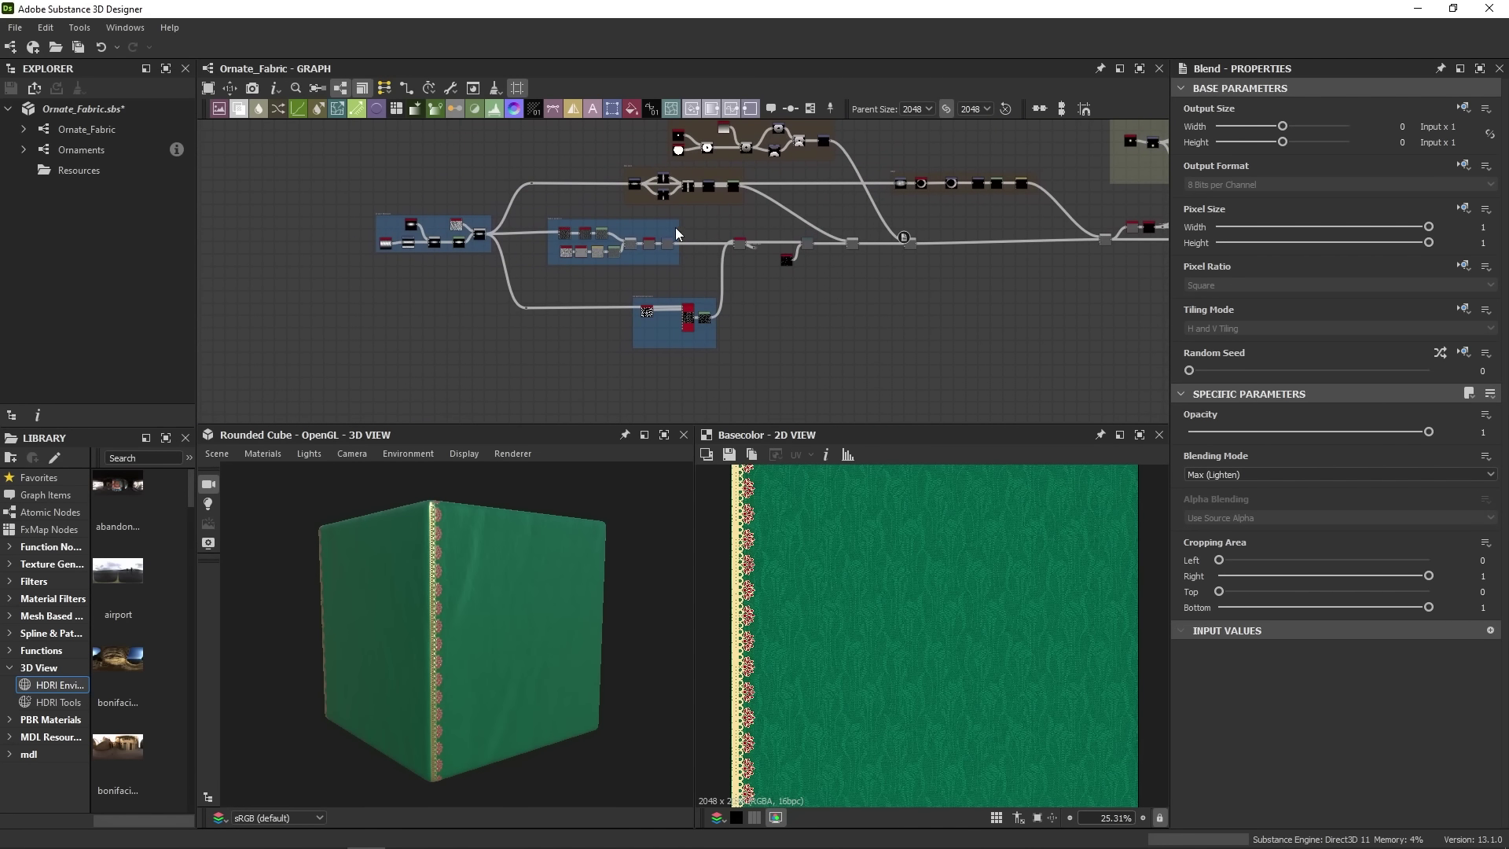
pyautogui.scroll(2, 677, 235)
pyautogui.scroll(1, 690, 283)
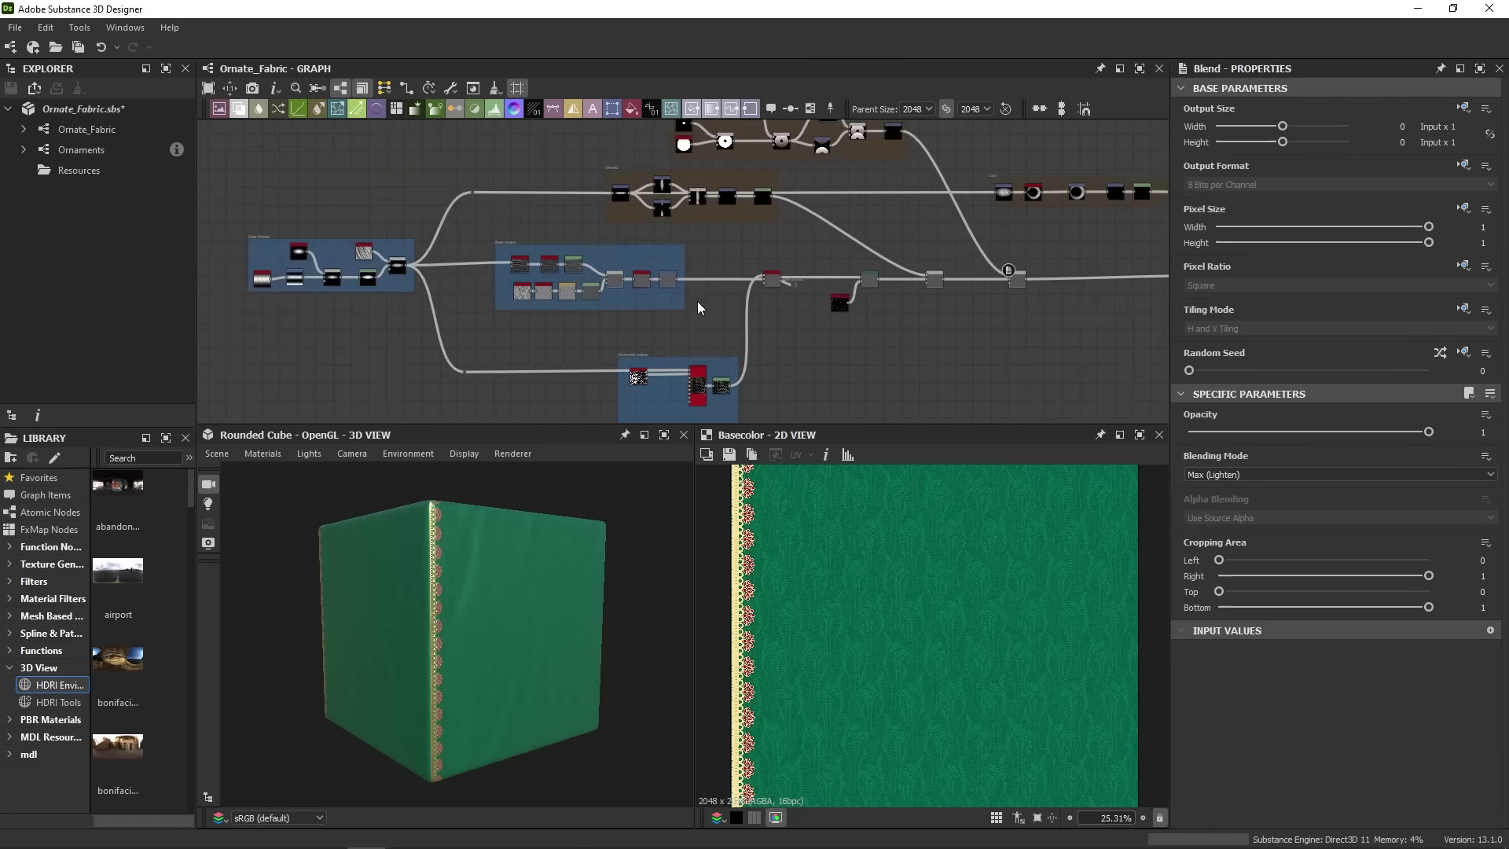
pyautogui.scroll(2, 699, 307)
pyautogui.moveTo(699, 307); pyautogui.dragTo(872, 337, button='middle')
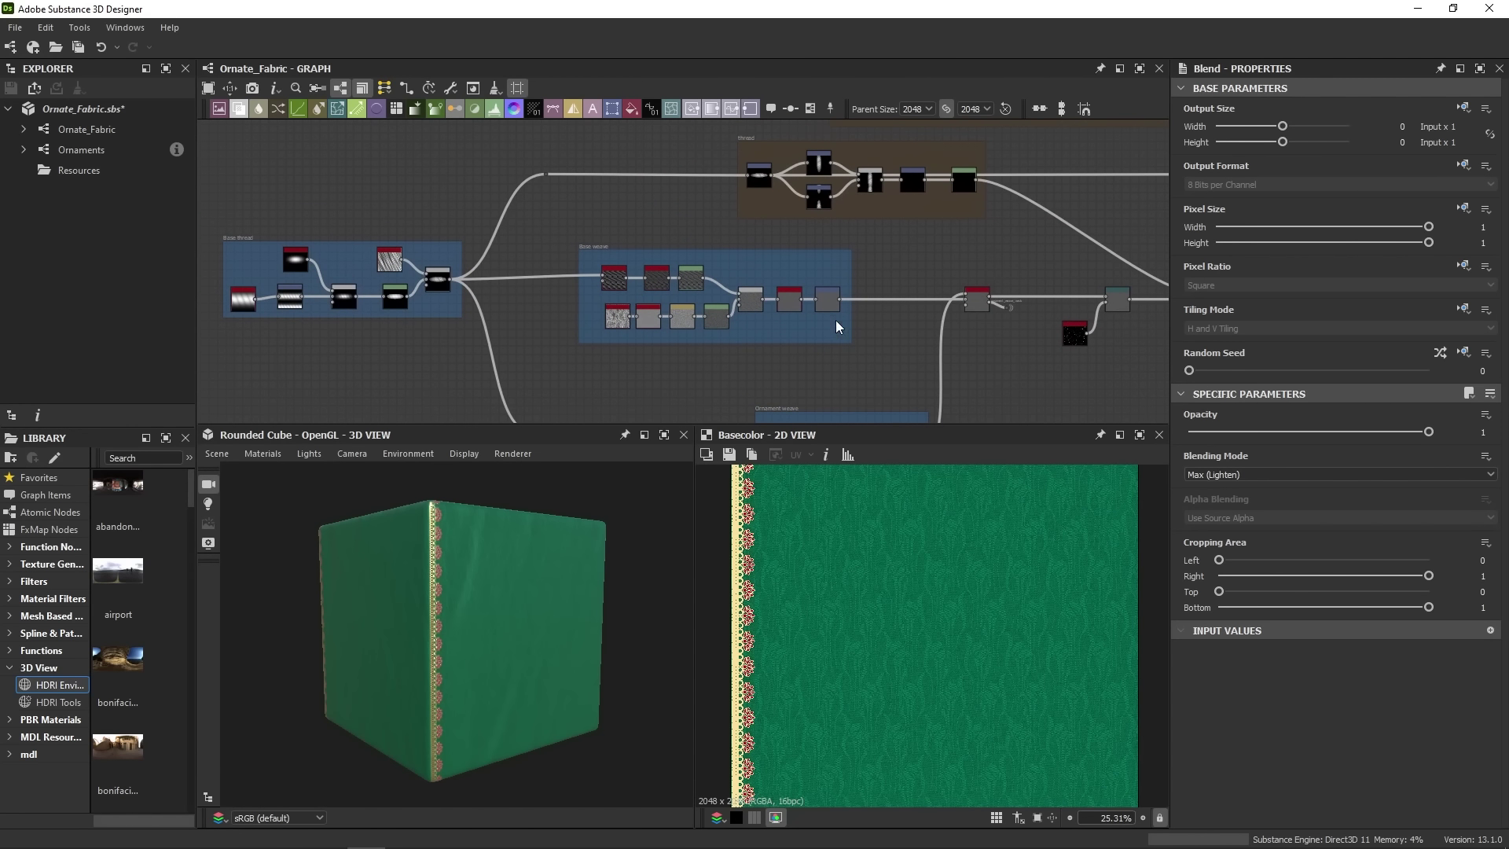
pyautogui.moveTo(836, 328); pyautogui.dragTo(658, 381, button='middle')
pyautogui.scroll(1, 691, 349)
pyautogui.scroll(-1, 659, 380)
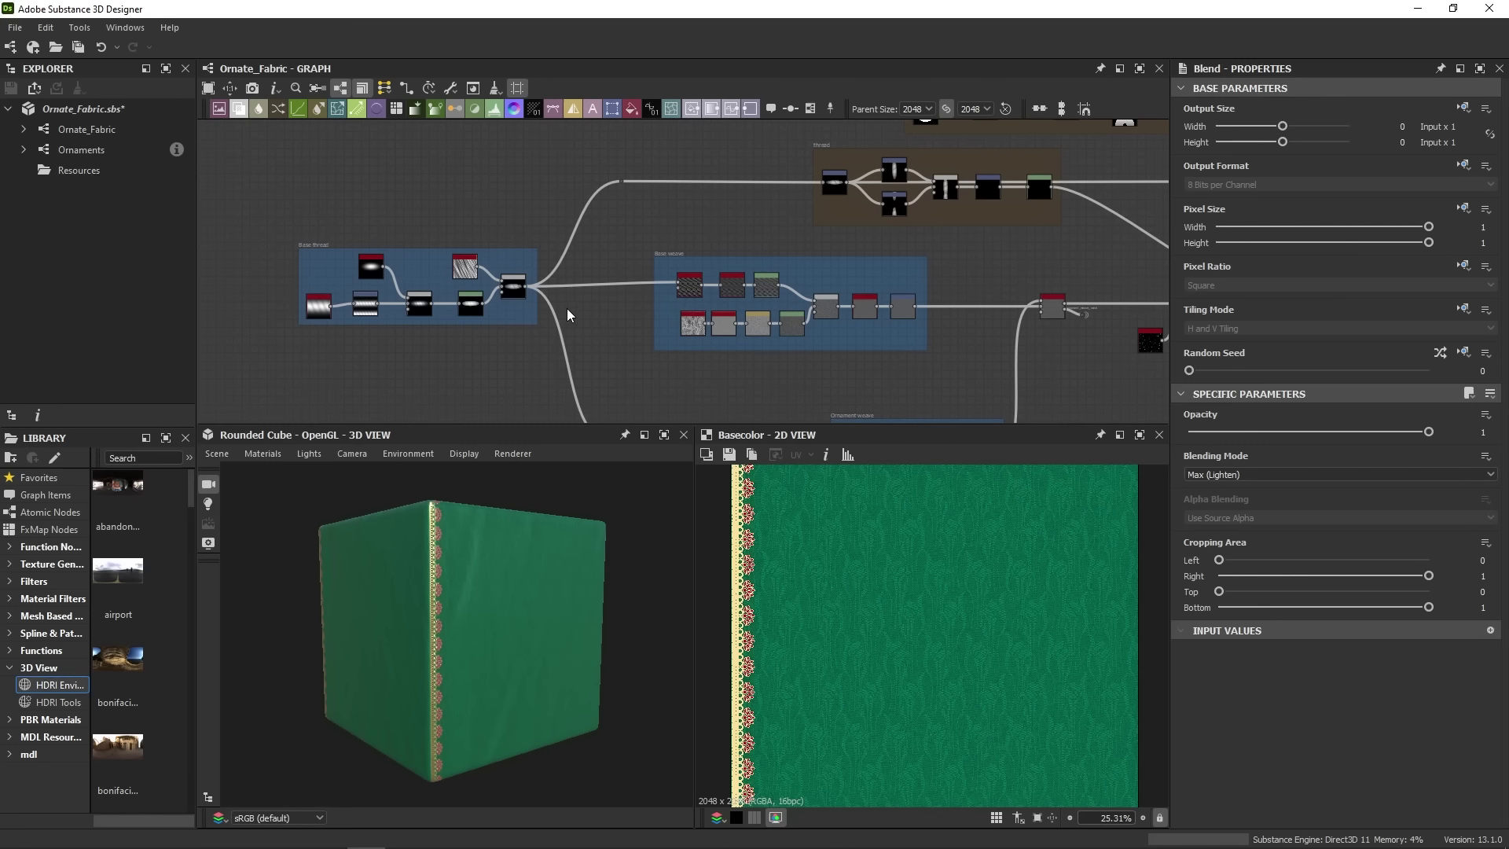
pyautogui.moveTo(955, 357); pyautogui.dragTo(759, 251, button='middle')
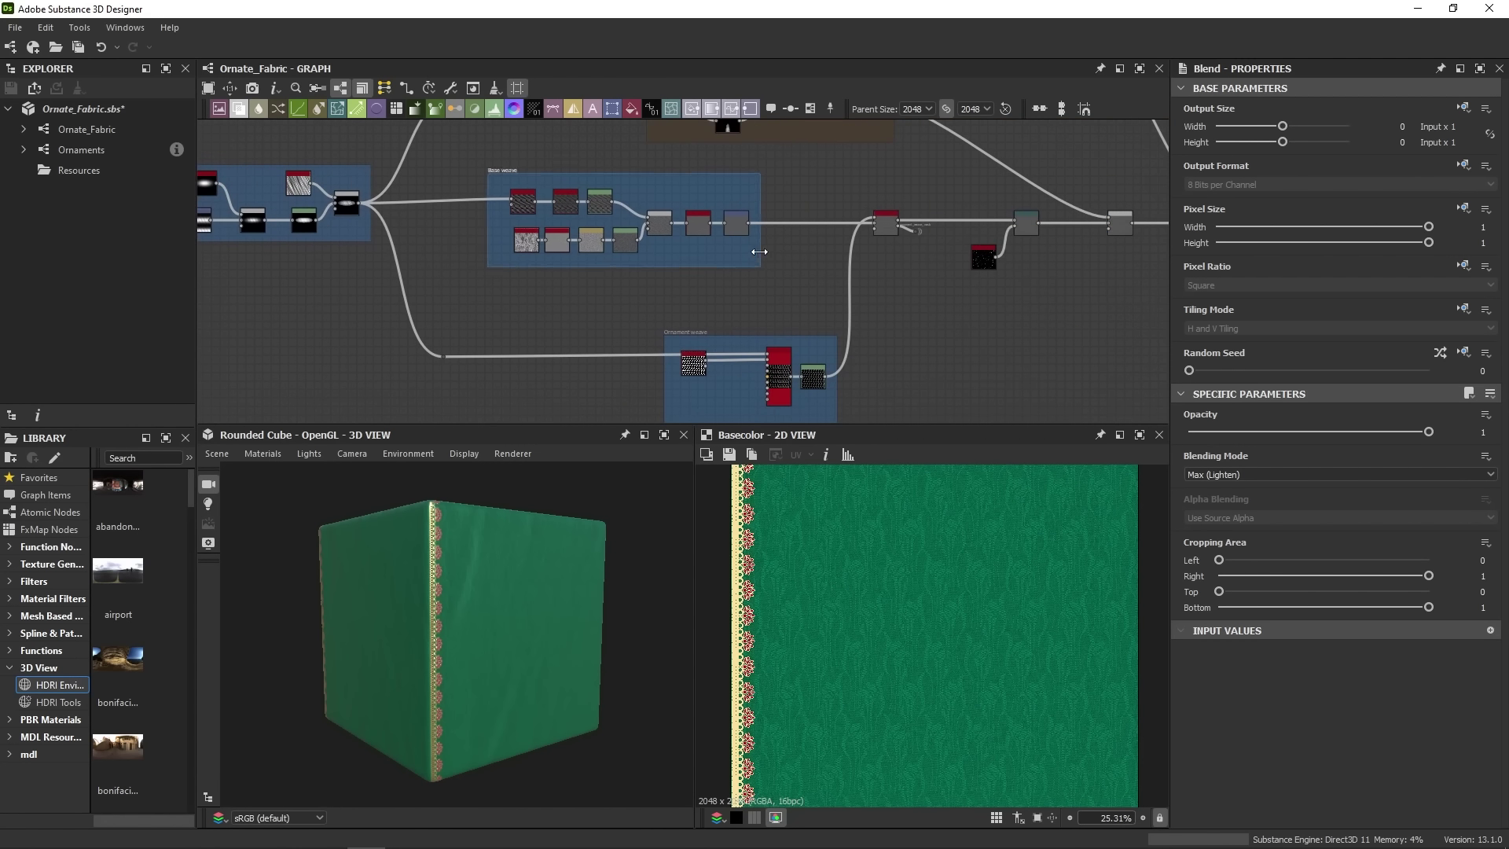
# - Preview the Transformation 2D output of the Base weave frame and inspect the fabric weave up close on the 3D cube
pyautogui.doubleClick(739, 226)
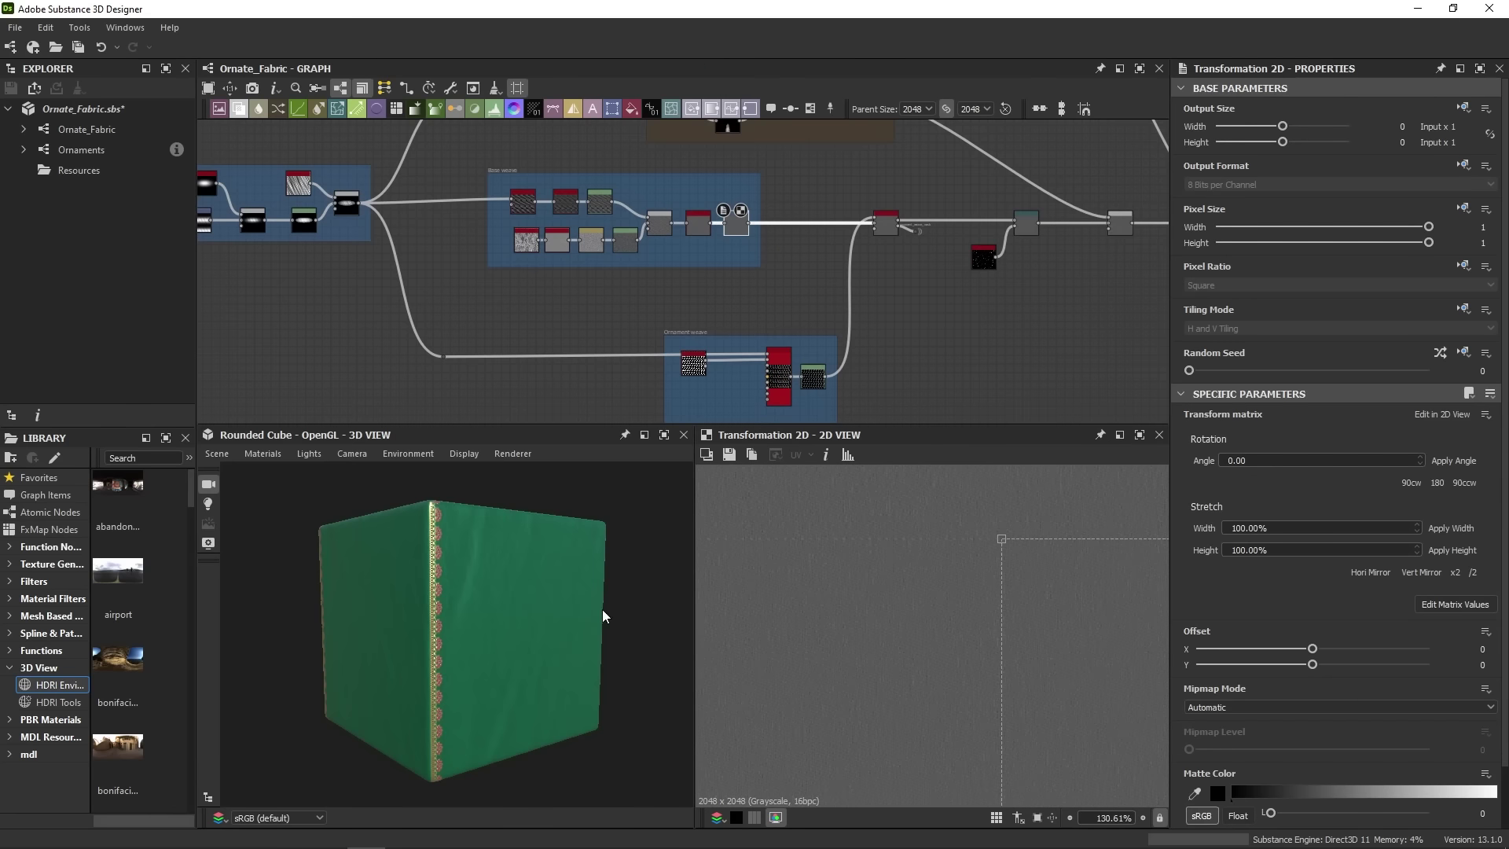
pyautogui.scroll(10, 468, 629)
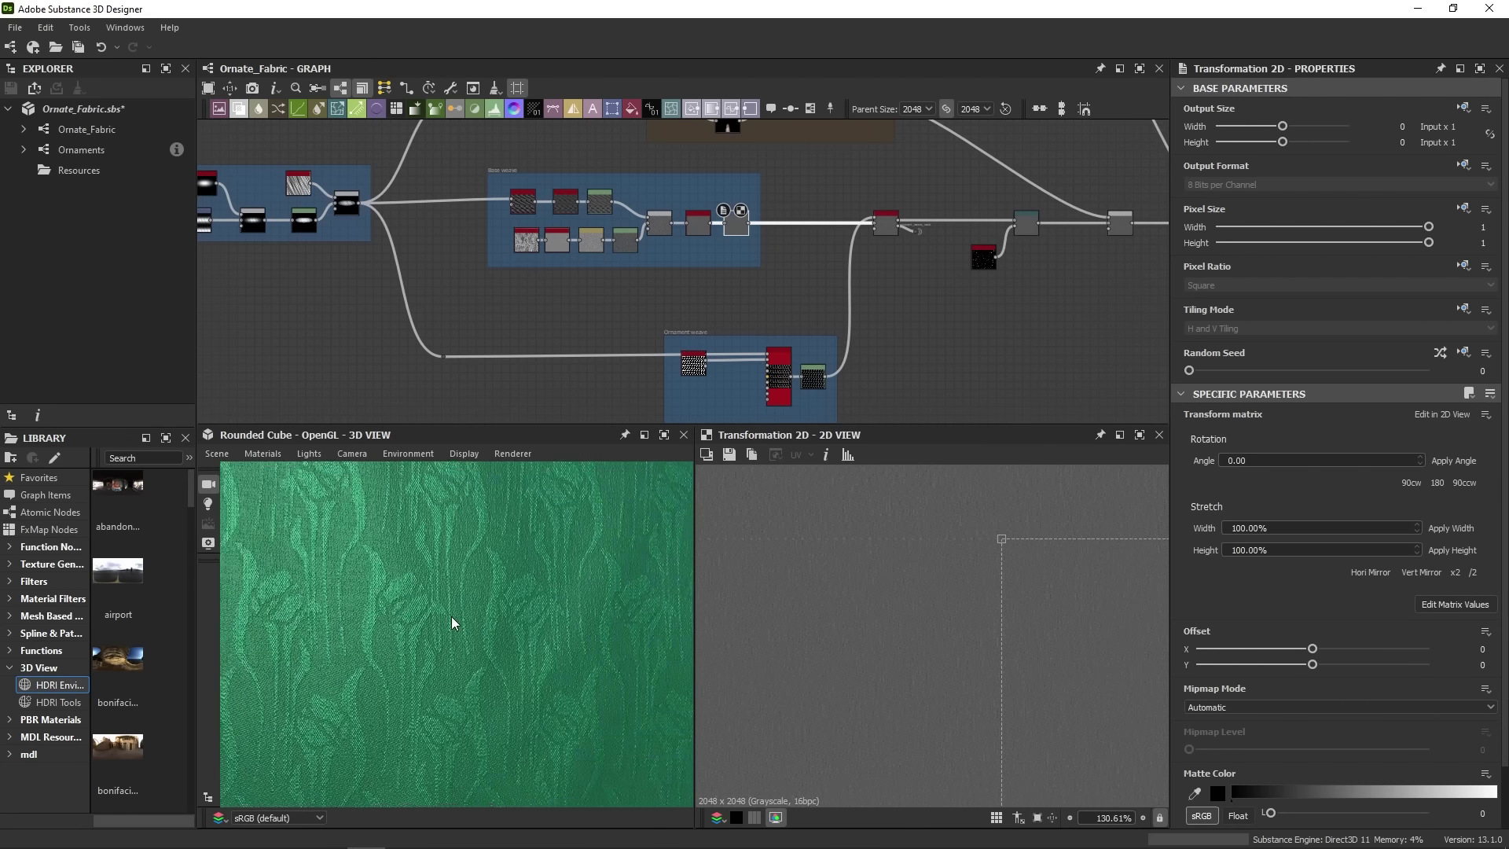
pyautogui.scroll(3, 441, 621)
pyautogui.scroll(3, 431, 618)
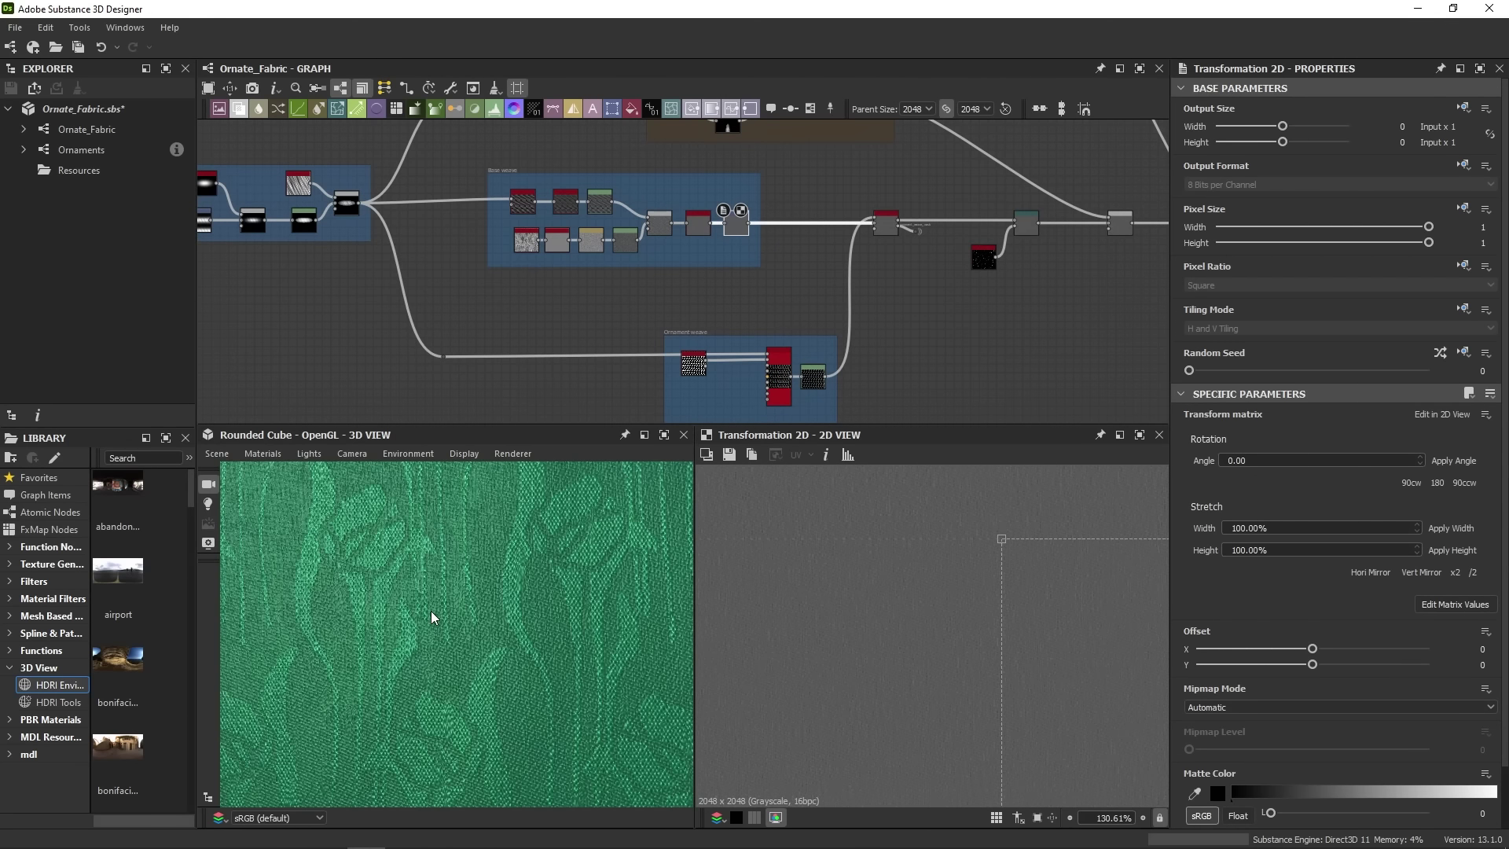
pyautogui.scroll(-3, 431, 617)
pyautogui.moveTo(431, 617); pyautogui.dragTo(457, 638)
# - Preview the Ornaments node in the Ornament weave frame and inspect its floral pattern, the matching cube surface and its two outputs
pyautogui.moveTo(745, 397); pyautogui.dragTo(659, 308, button='middle')
pyautogui.scroll(3, 659, 309)
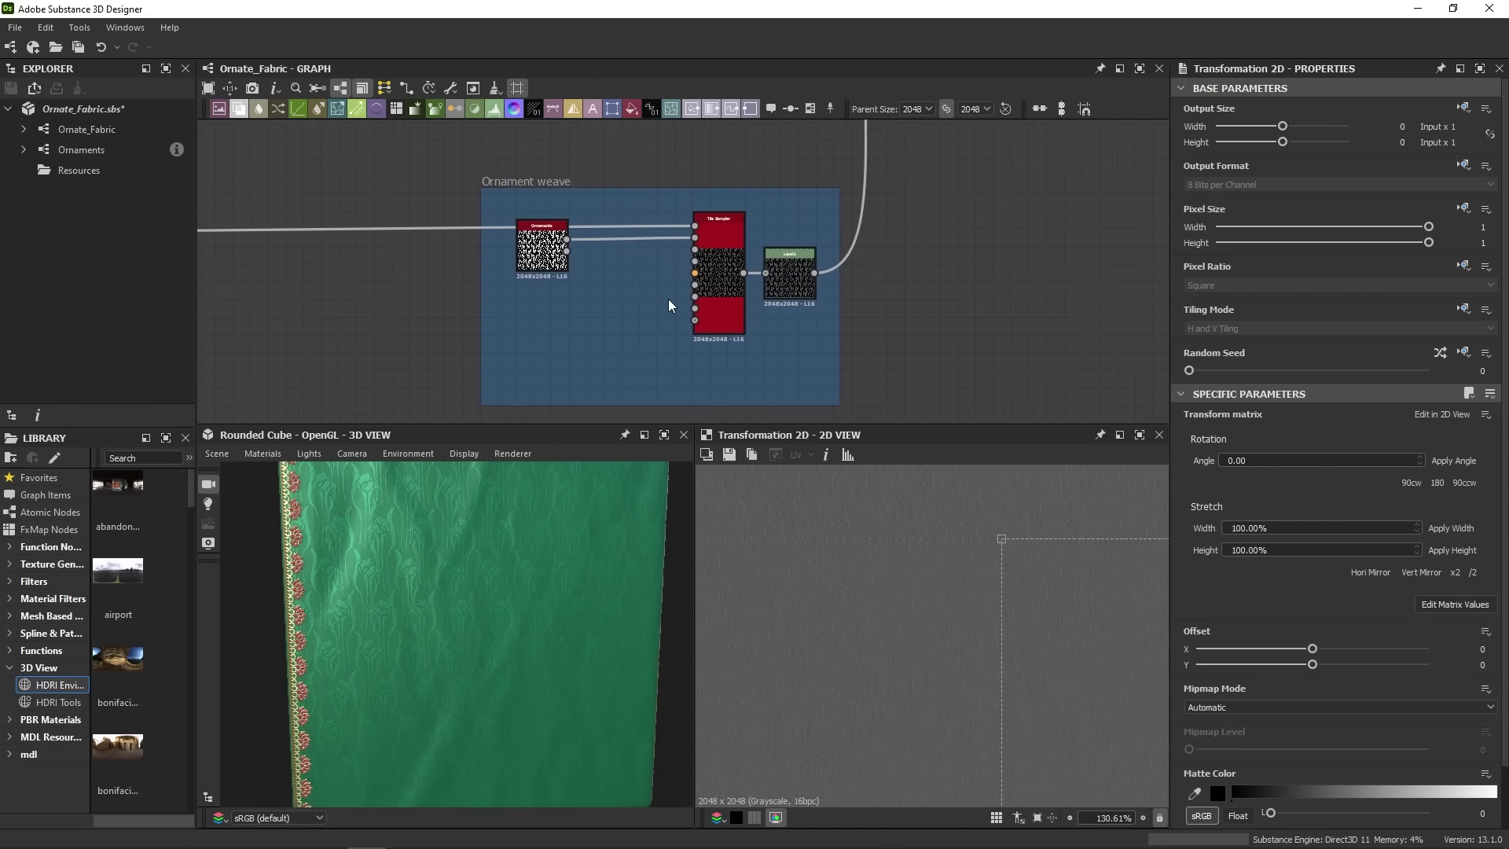
pyautogui.doubleClick(523, 251)
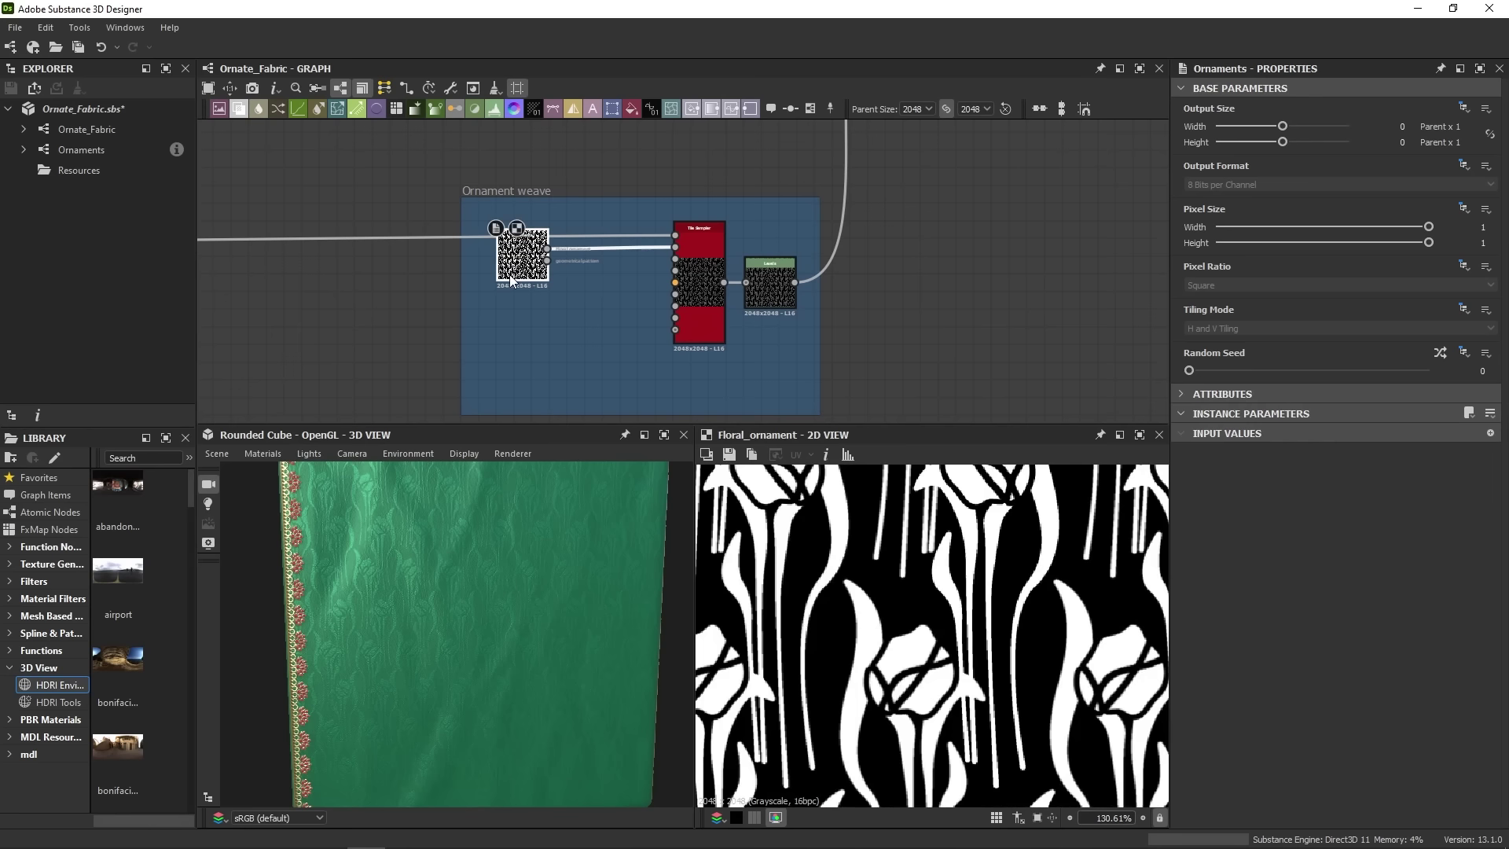
pyautogui.scroll(-5, 955, 610)
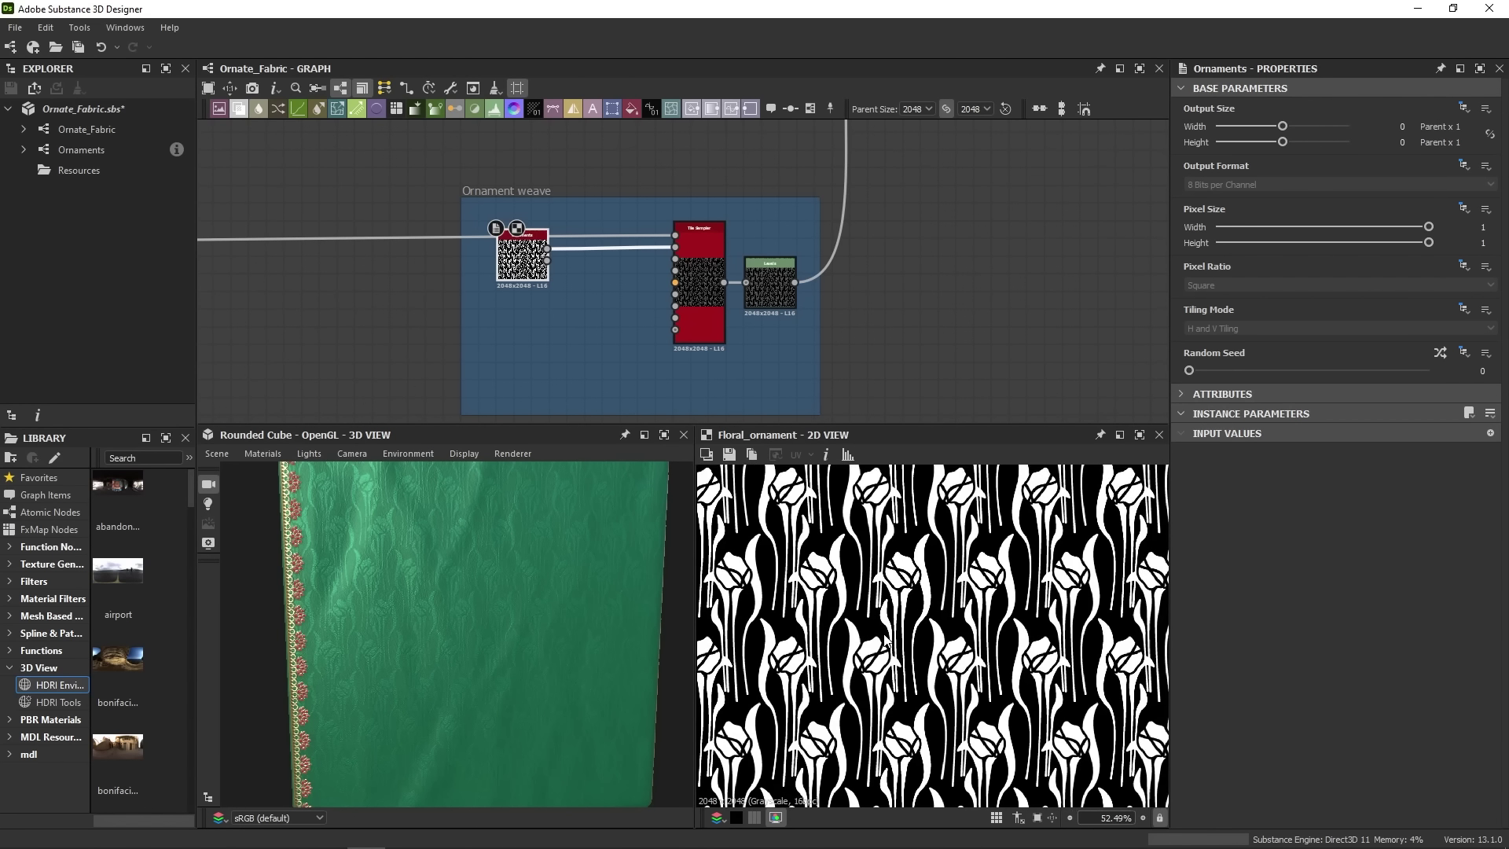
pyautogui.scroll(-3, 424, 651)
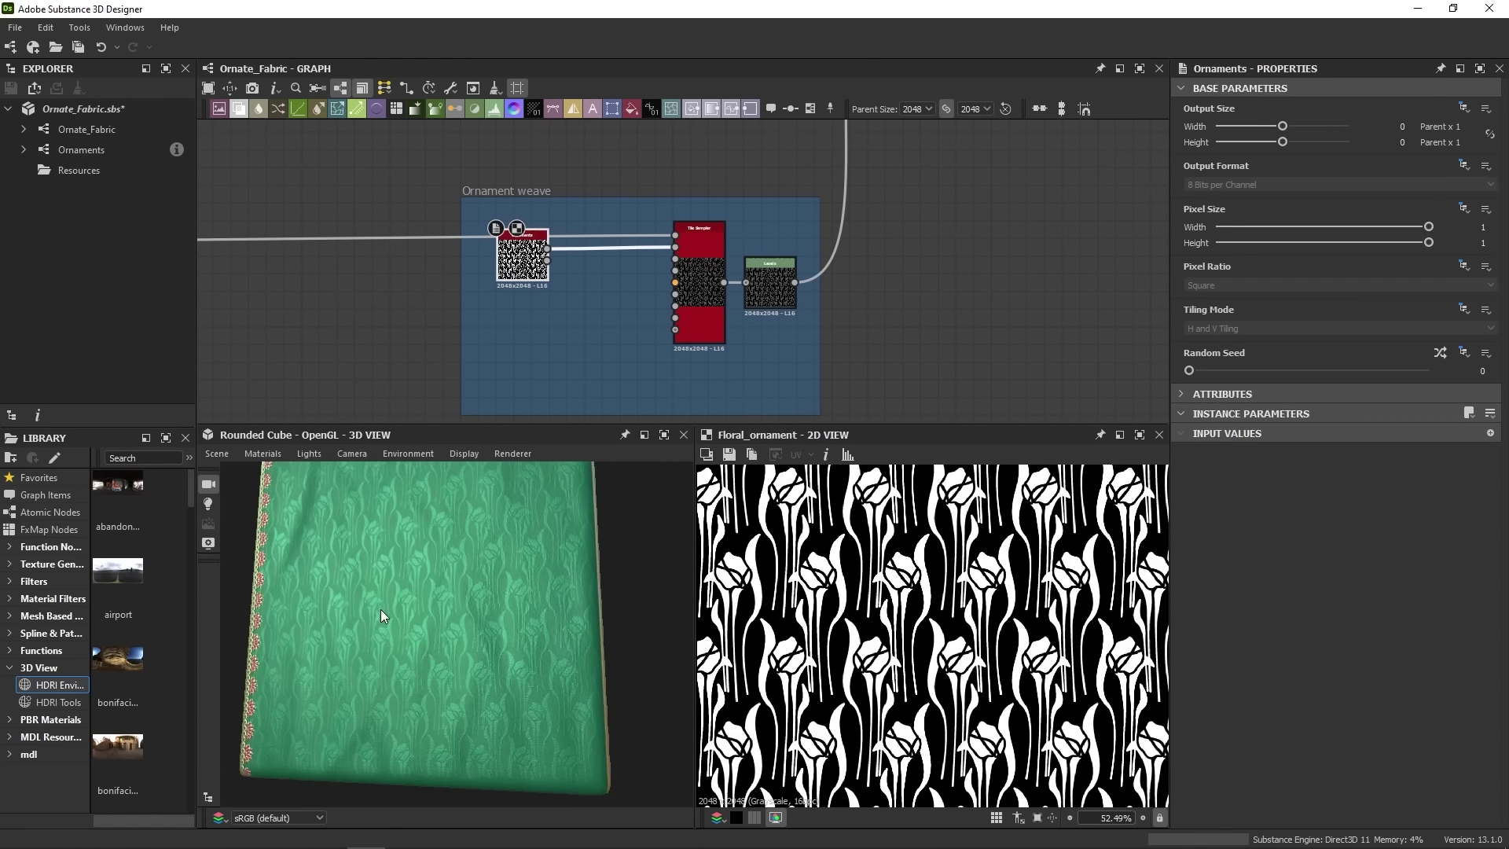
pyautogui.scroll(4, 522, 315)
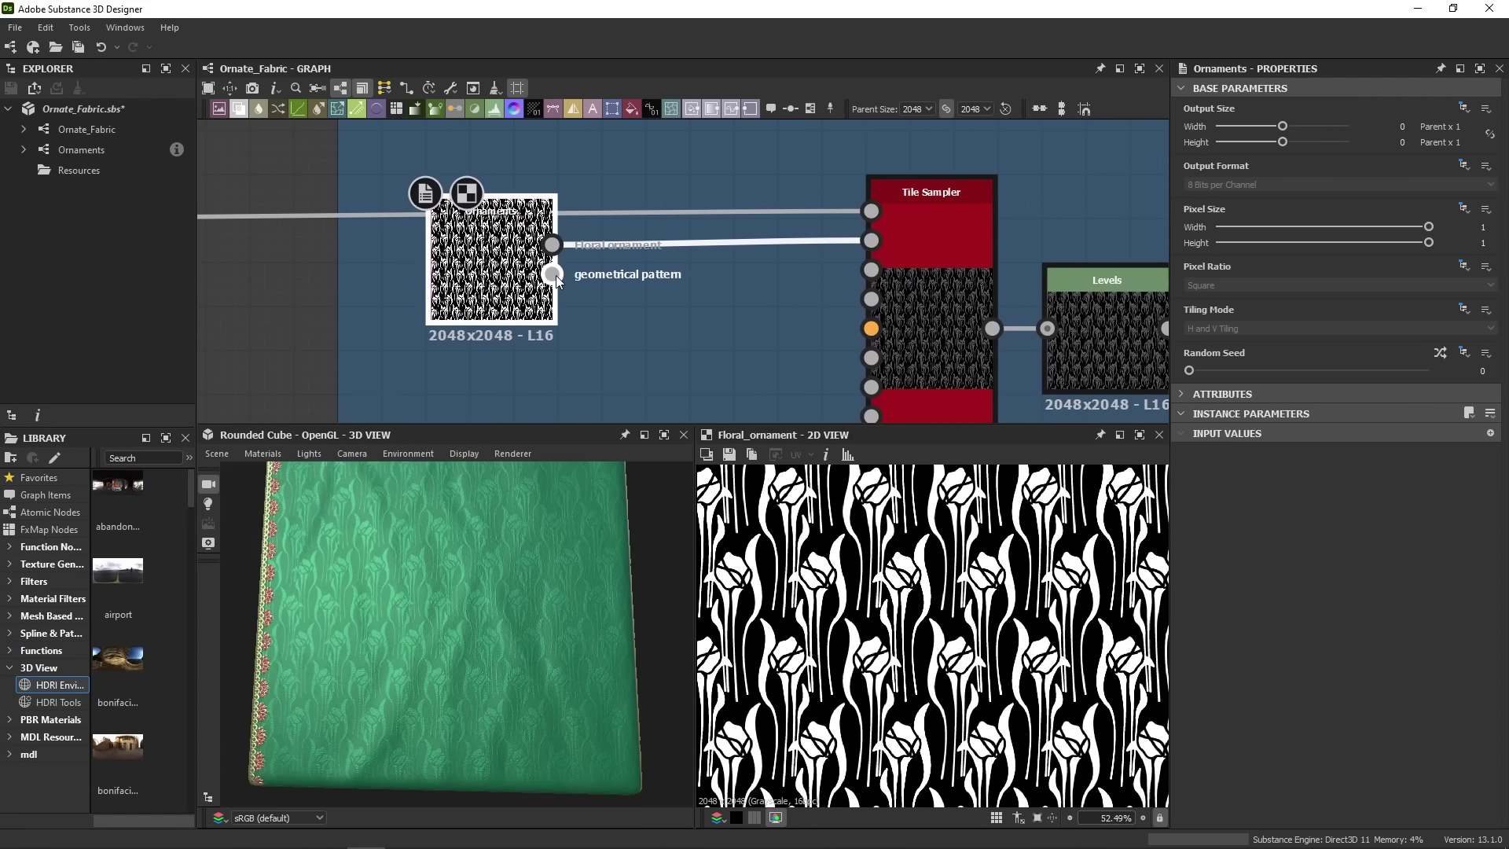
pyautogui.click(554, 275)
pyautogui.click(557, 243)
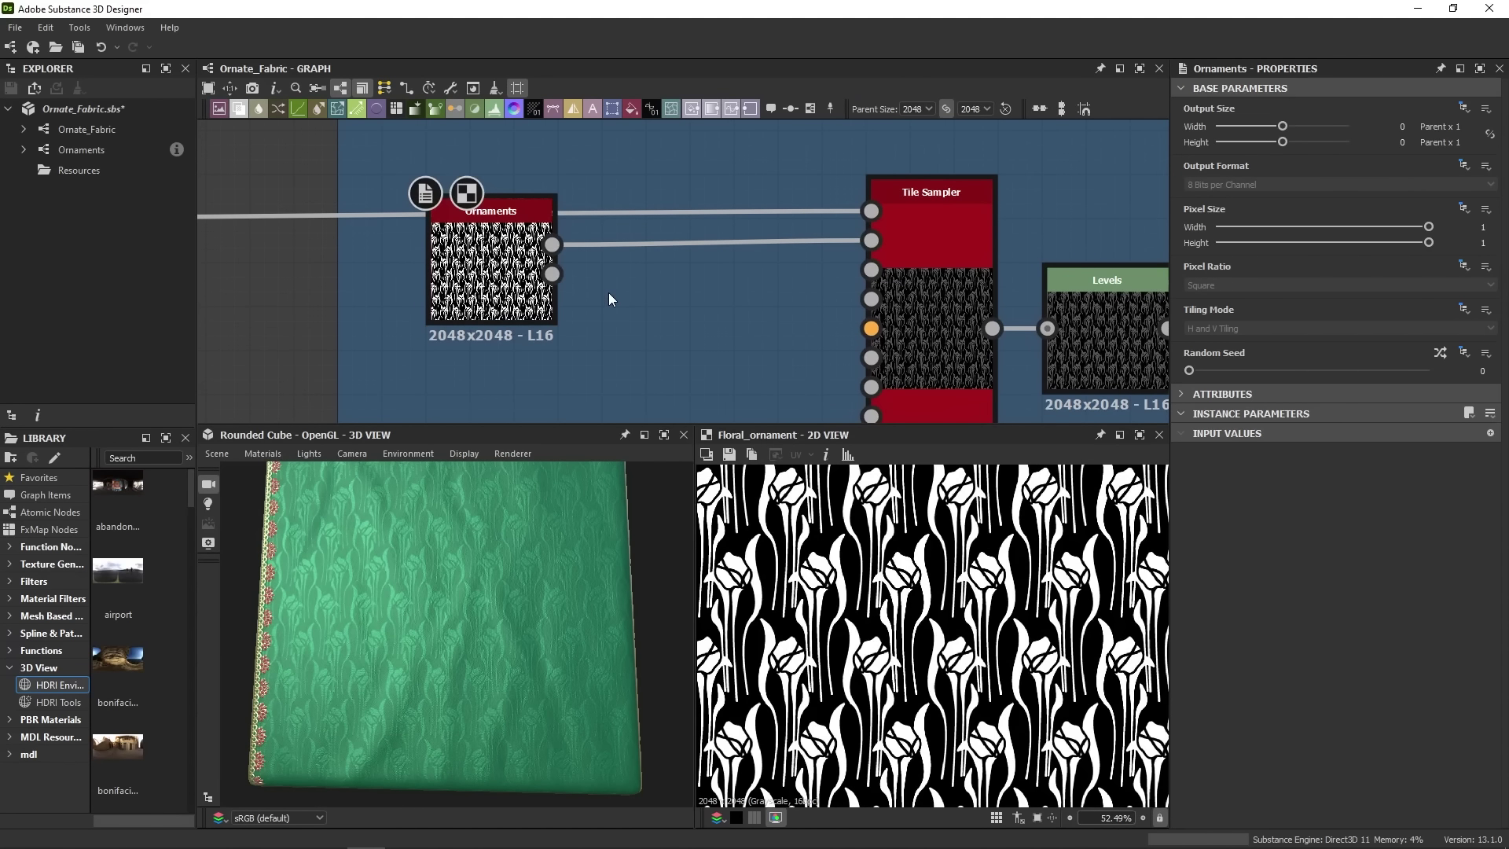
# - Add a Switch Grayscale node beside the Ornaments node, with the floral and geometrical outputs connected to its two inputs
pyautogui.moveTo(609, 296); pyautogui.dragTo(546, 280, button='middle')
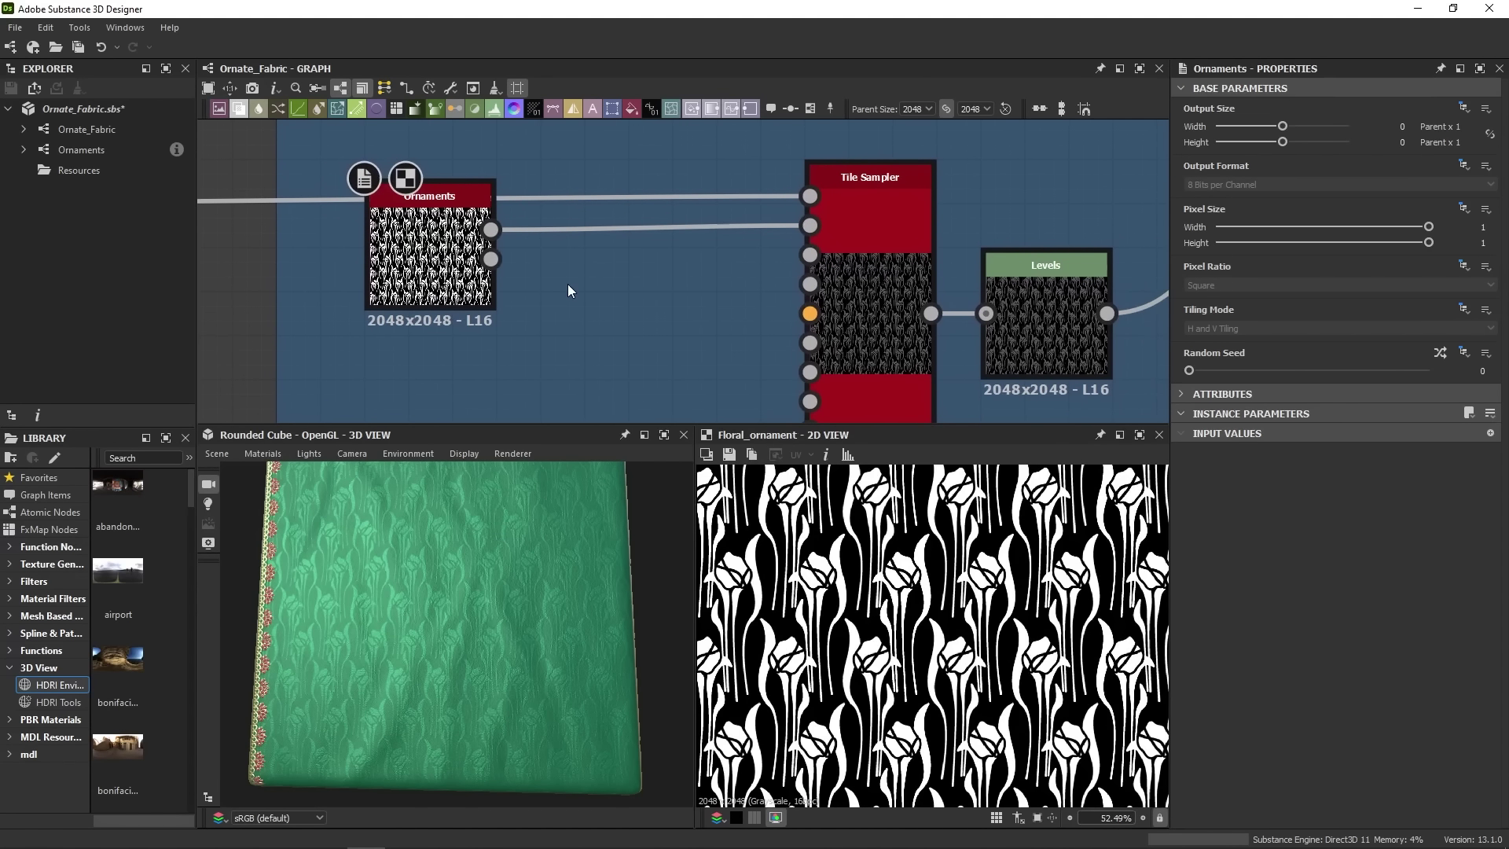
pyautogui.press('space')
pyautogui.write('switch')
pyautogui.press('Return')
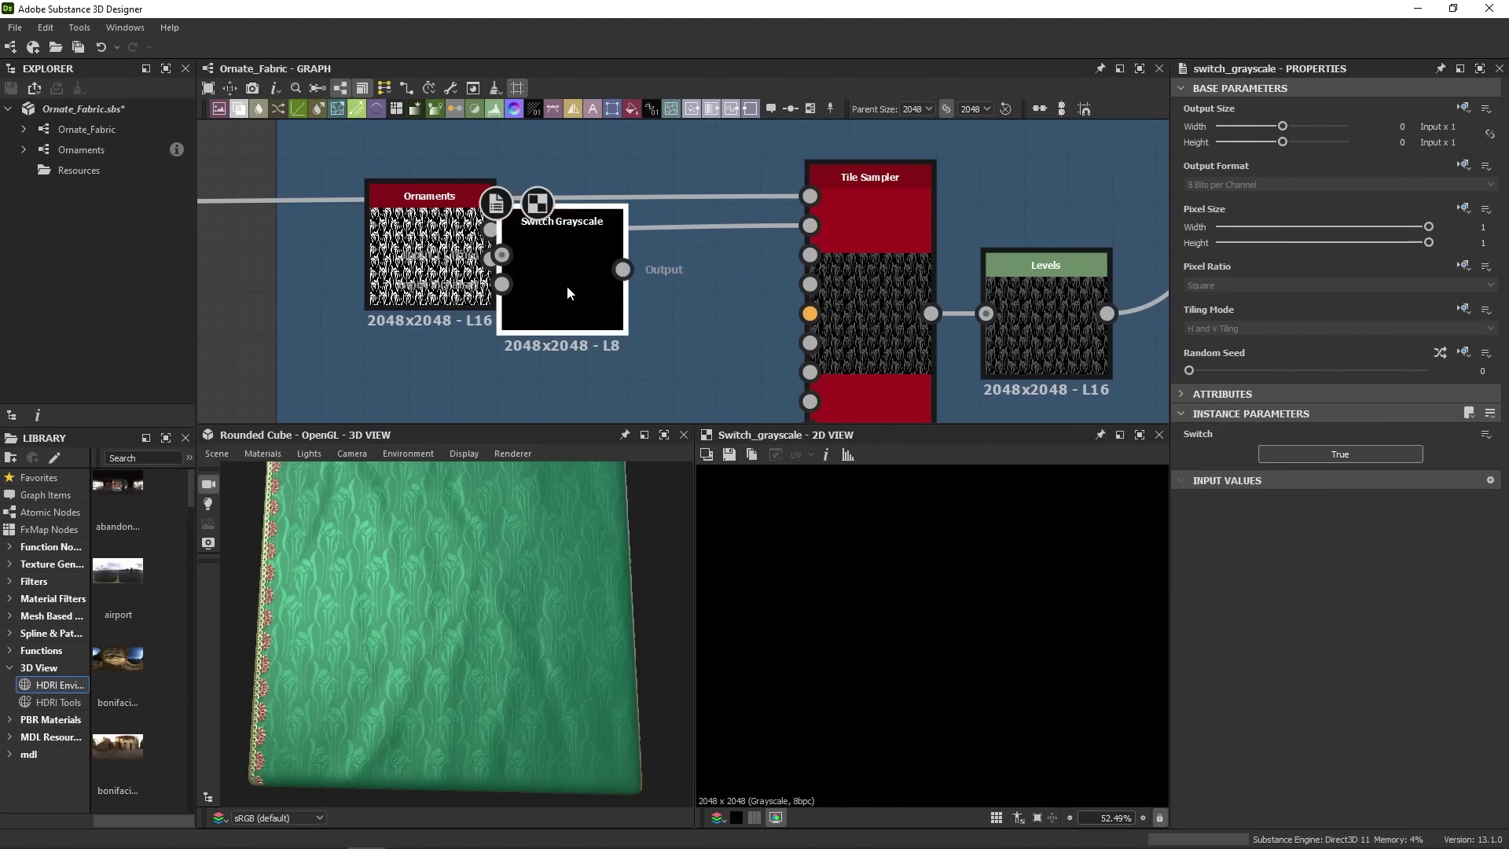
pyautogui.moveTo(568, 293); pyautogui.dragTo(589, 328)
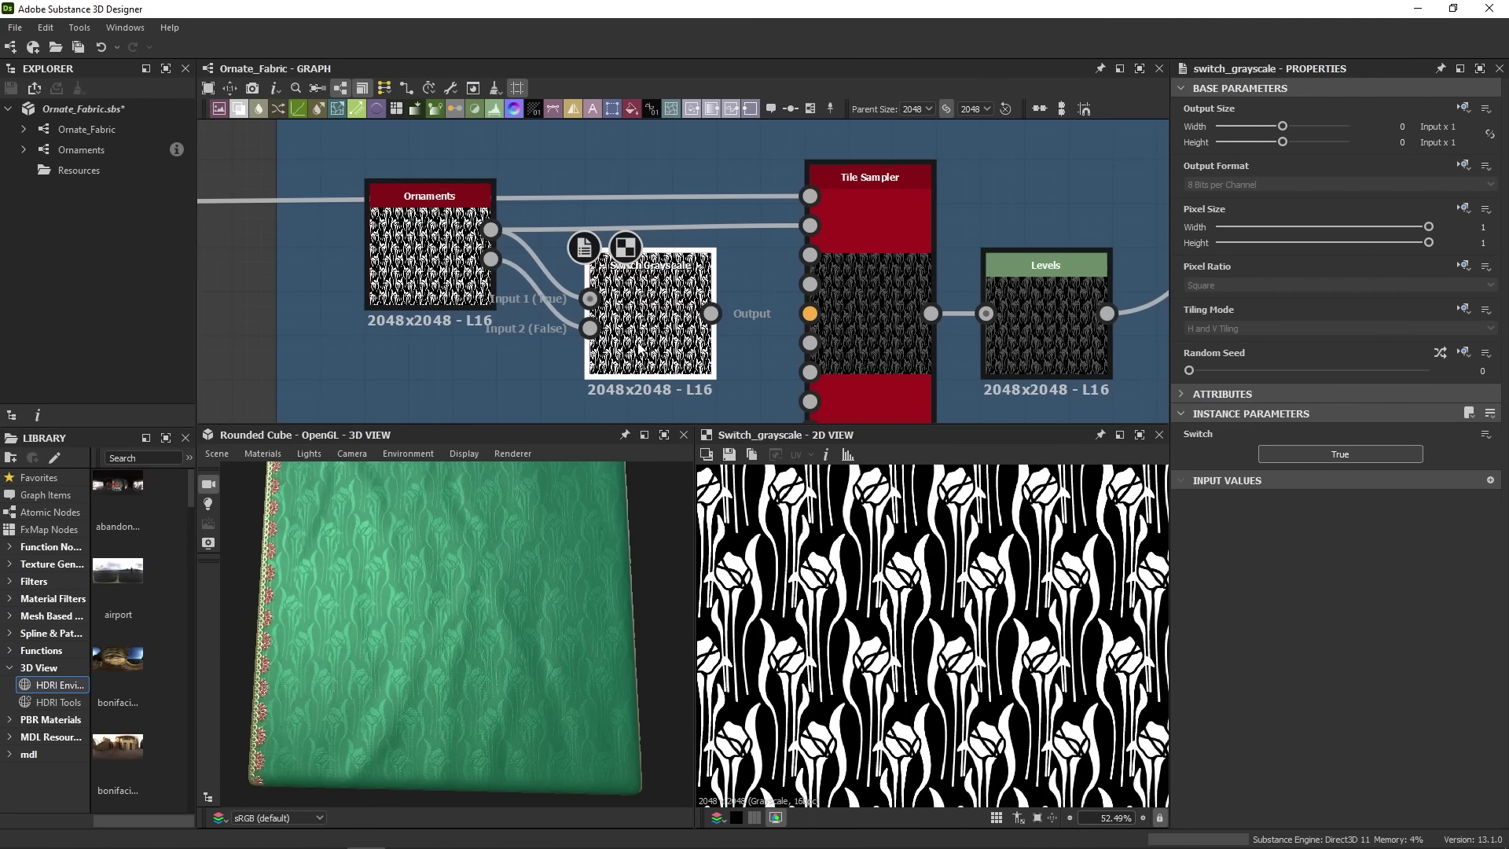
# - Toggle the Switch Grayscale node between True and False to compare the two ornaments, and delete the node
pyautogui.click(1340, 455)
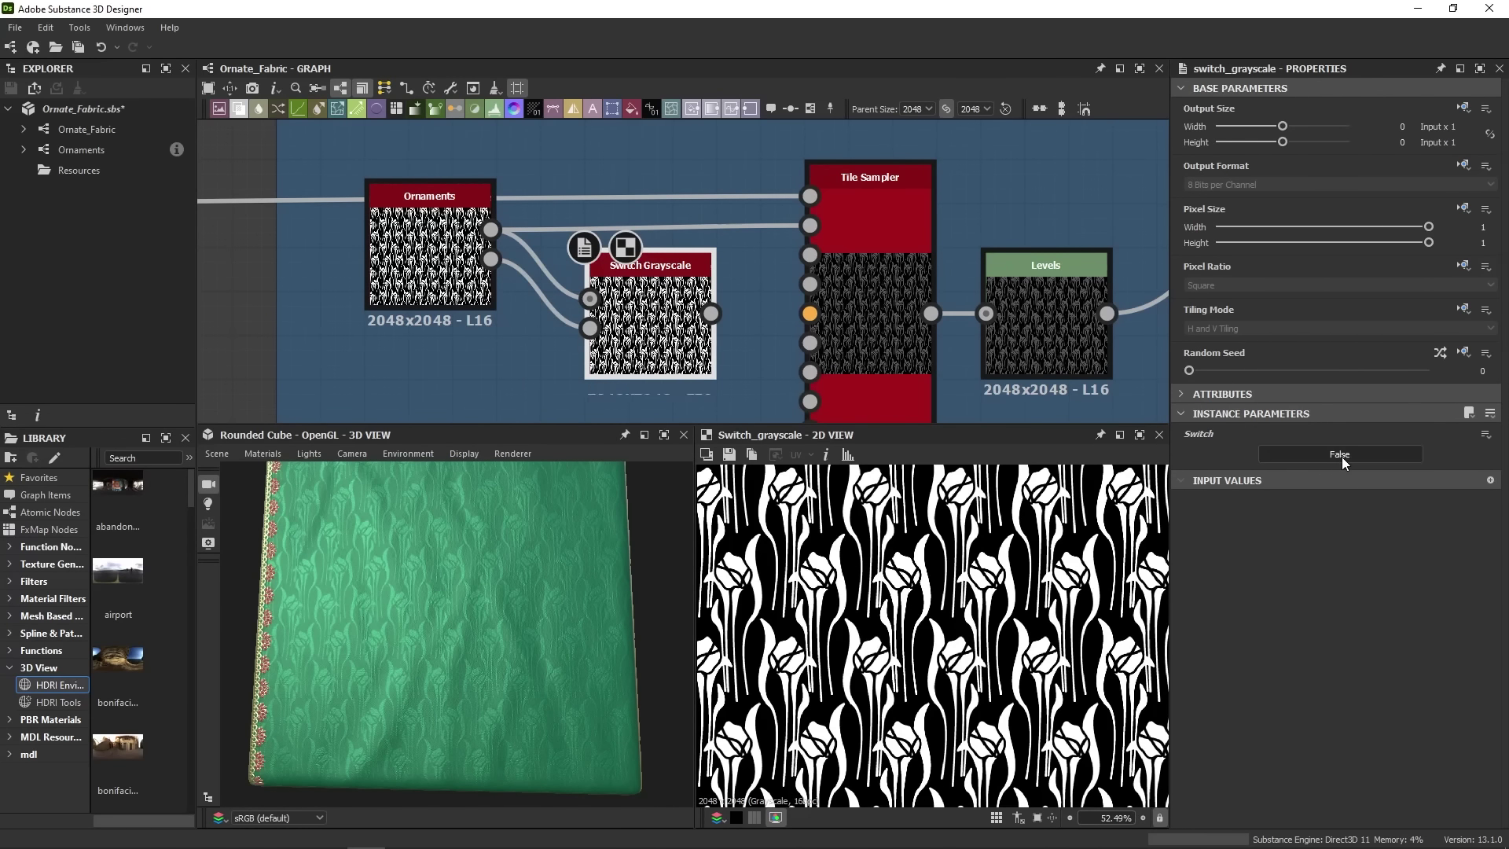
pyautogui.click(1340, 455)
pyautogui.click(1340, 455)
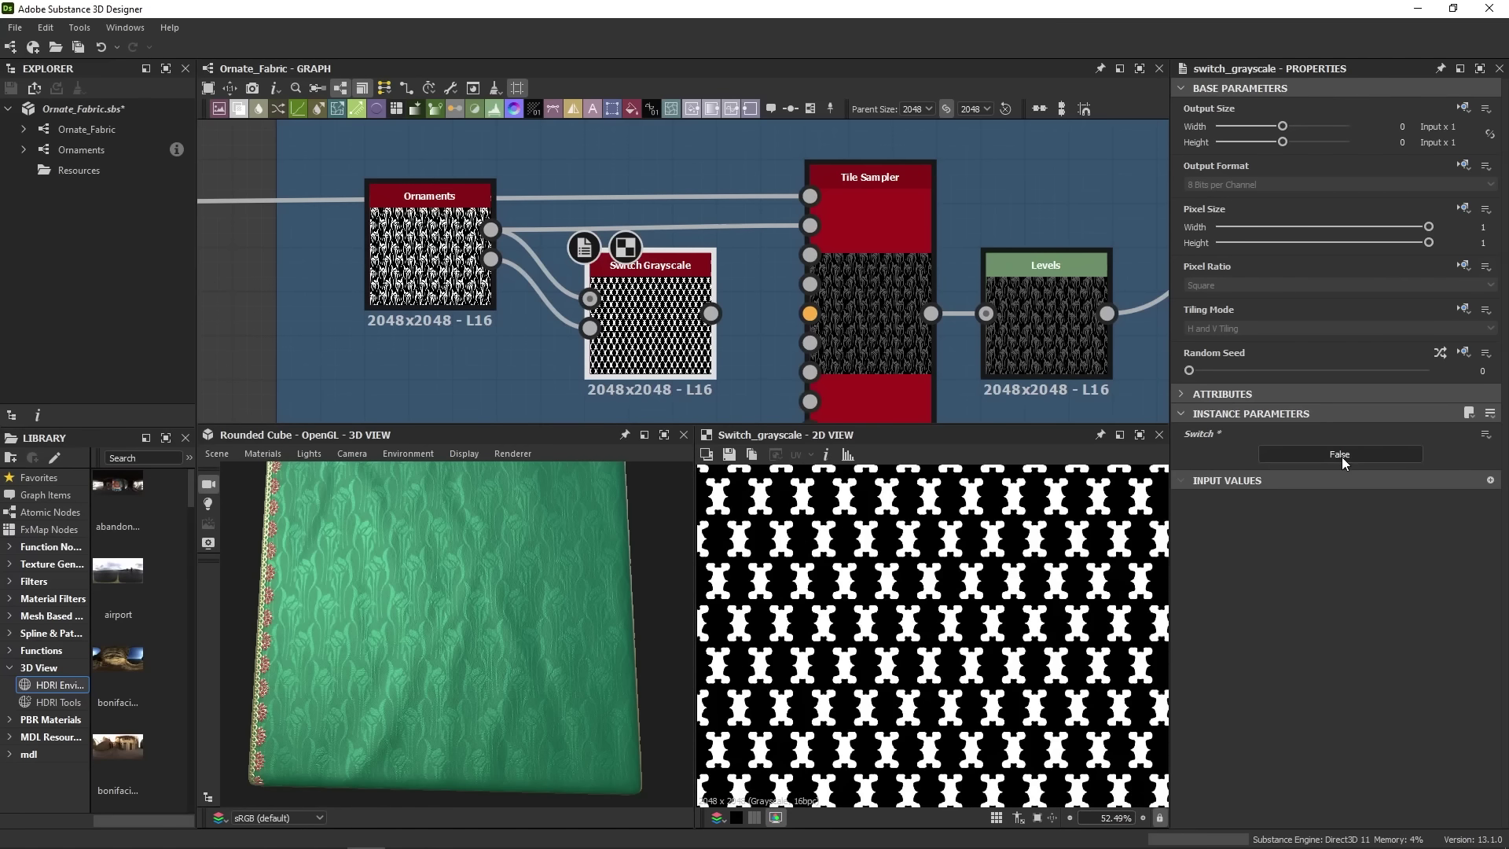
pyautogui.click(1342, 456)
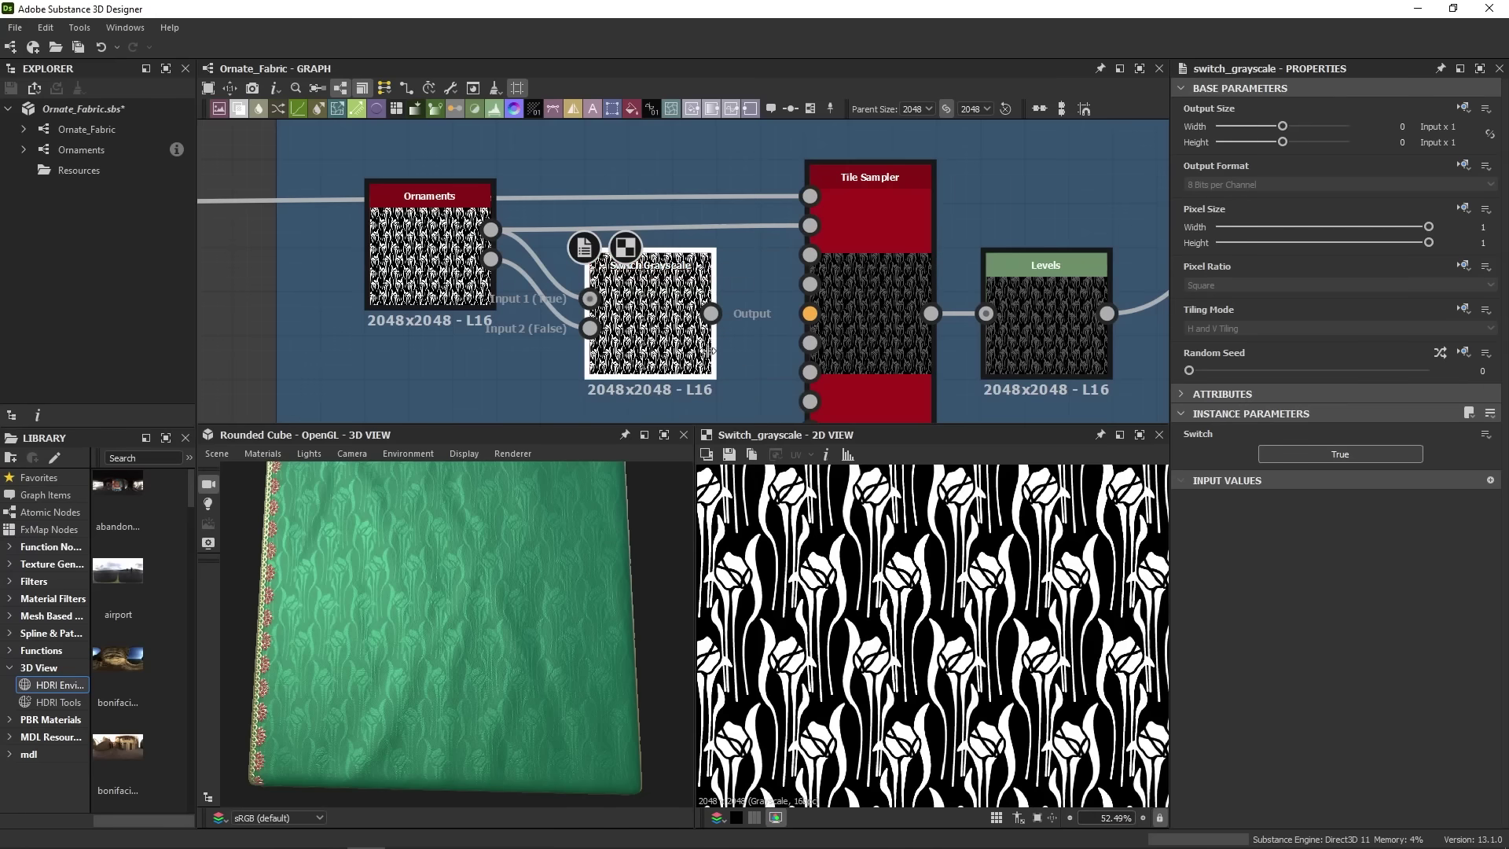
pyautogui.moveTo(518, 367); pyautogui.dragTo(560, 344, button='middle')
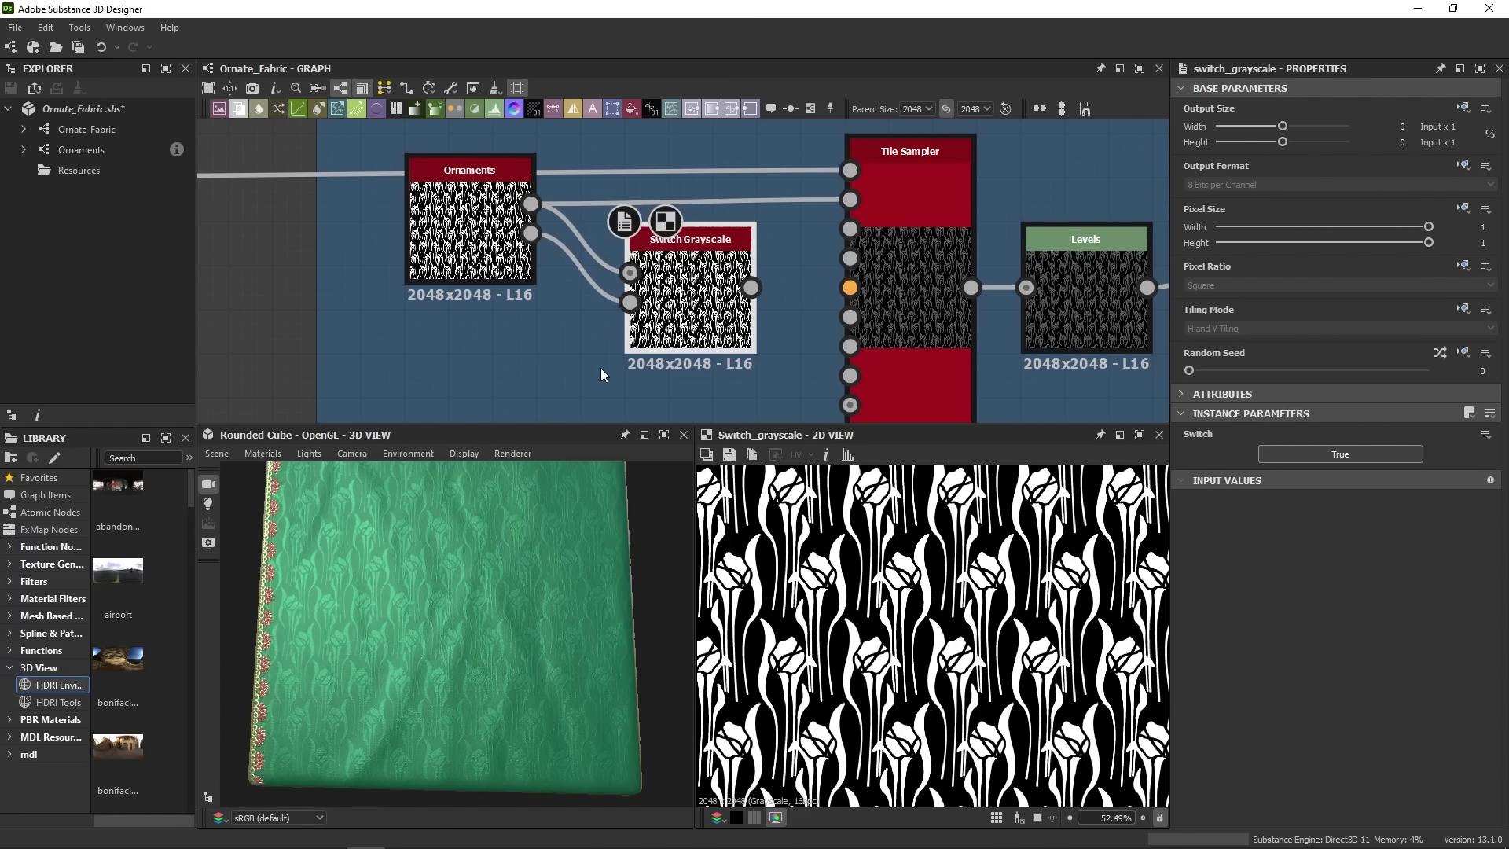
pyautogui.press('Delete')
# - Add a Multi Switch Grayscale node with Input Number 3 and connect both Ornaments outputs to its first two inputs
pyautogui.press('space')
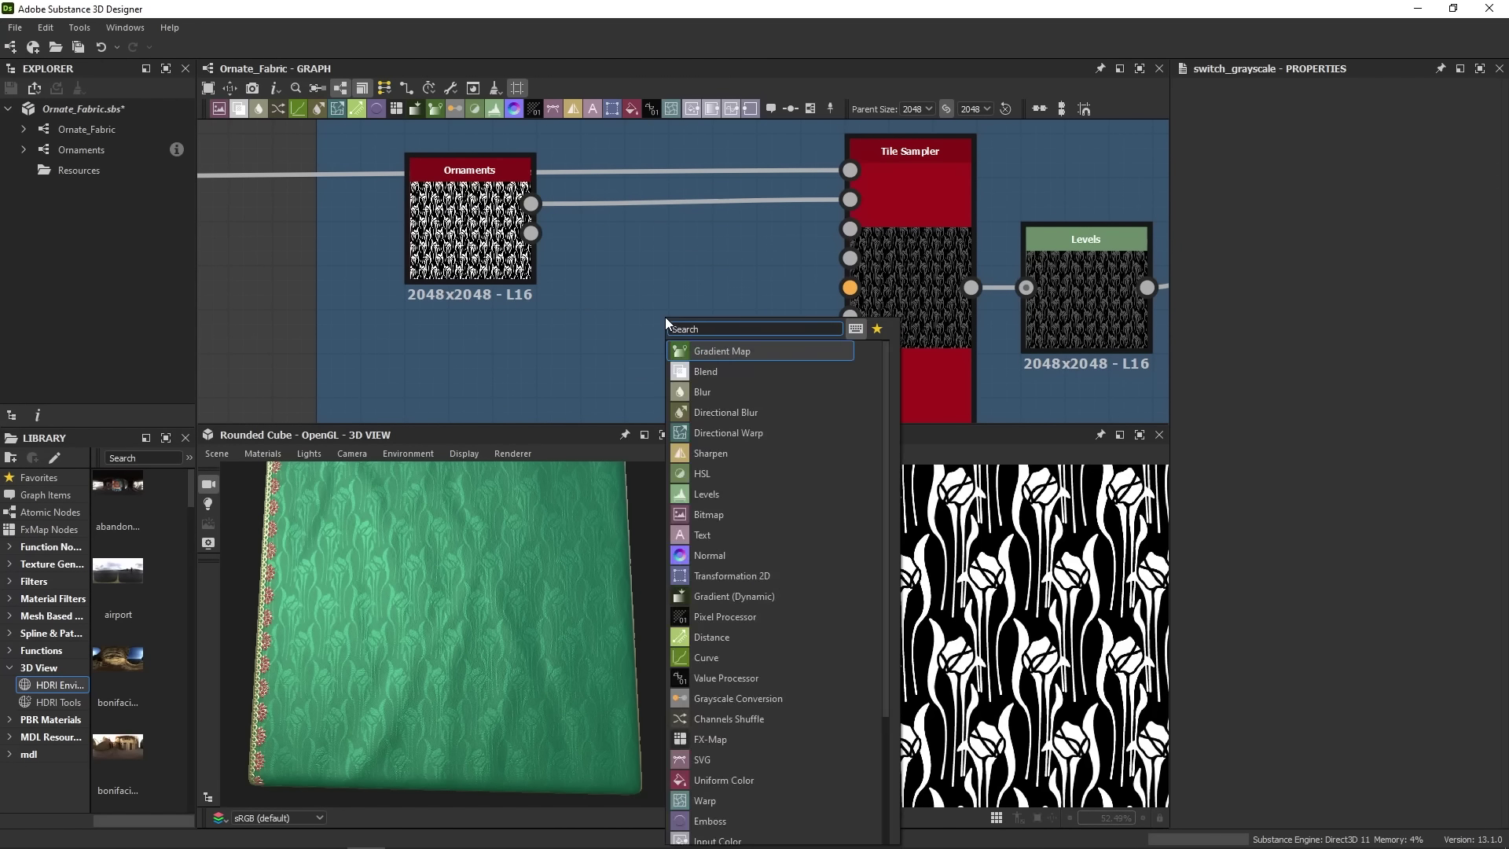
pyautogui.write('multi')
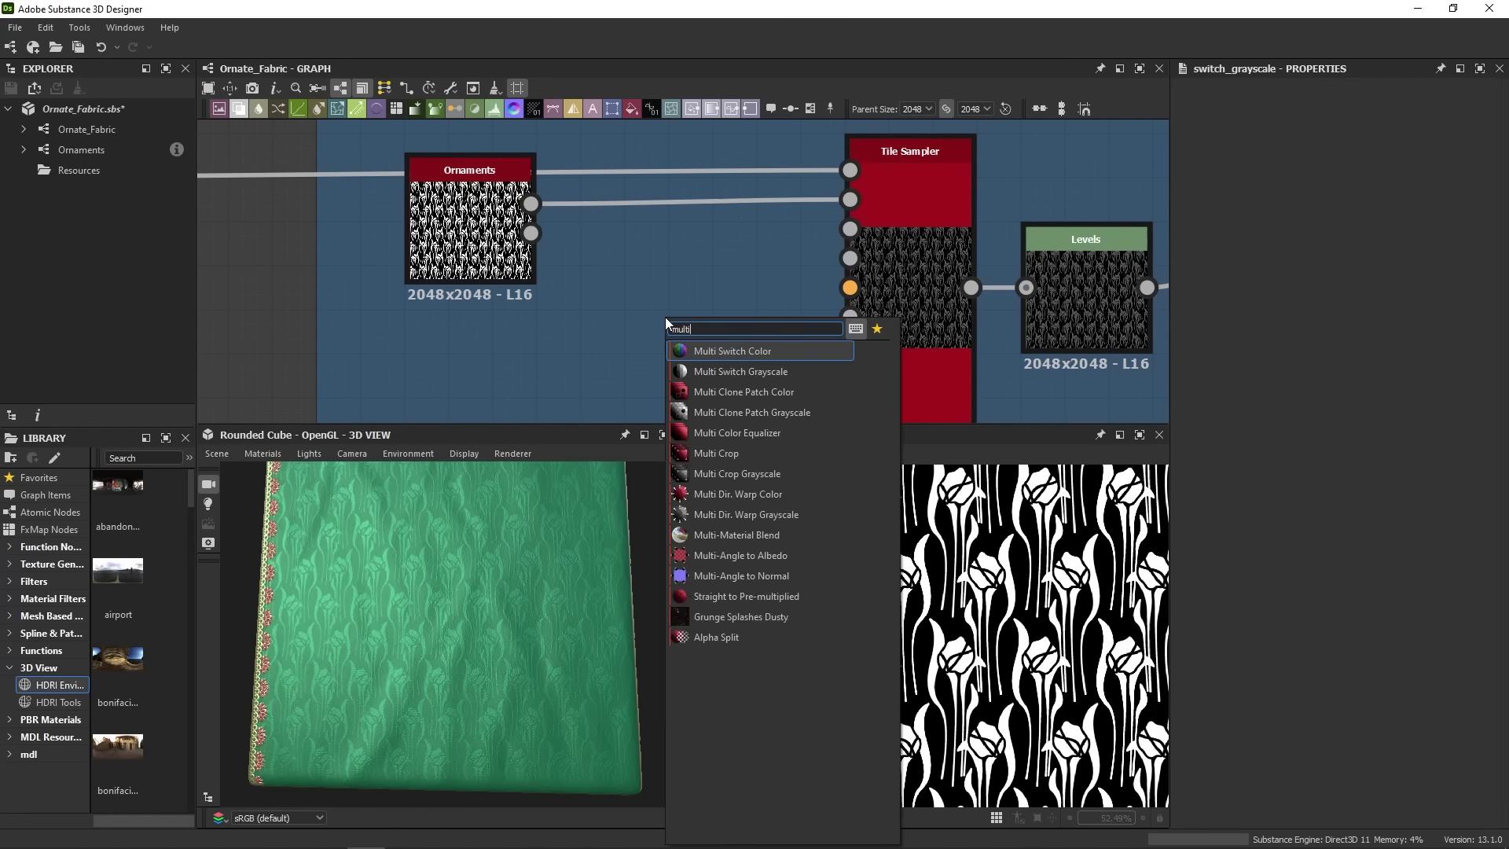
pyautogui.click(766, 371)
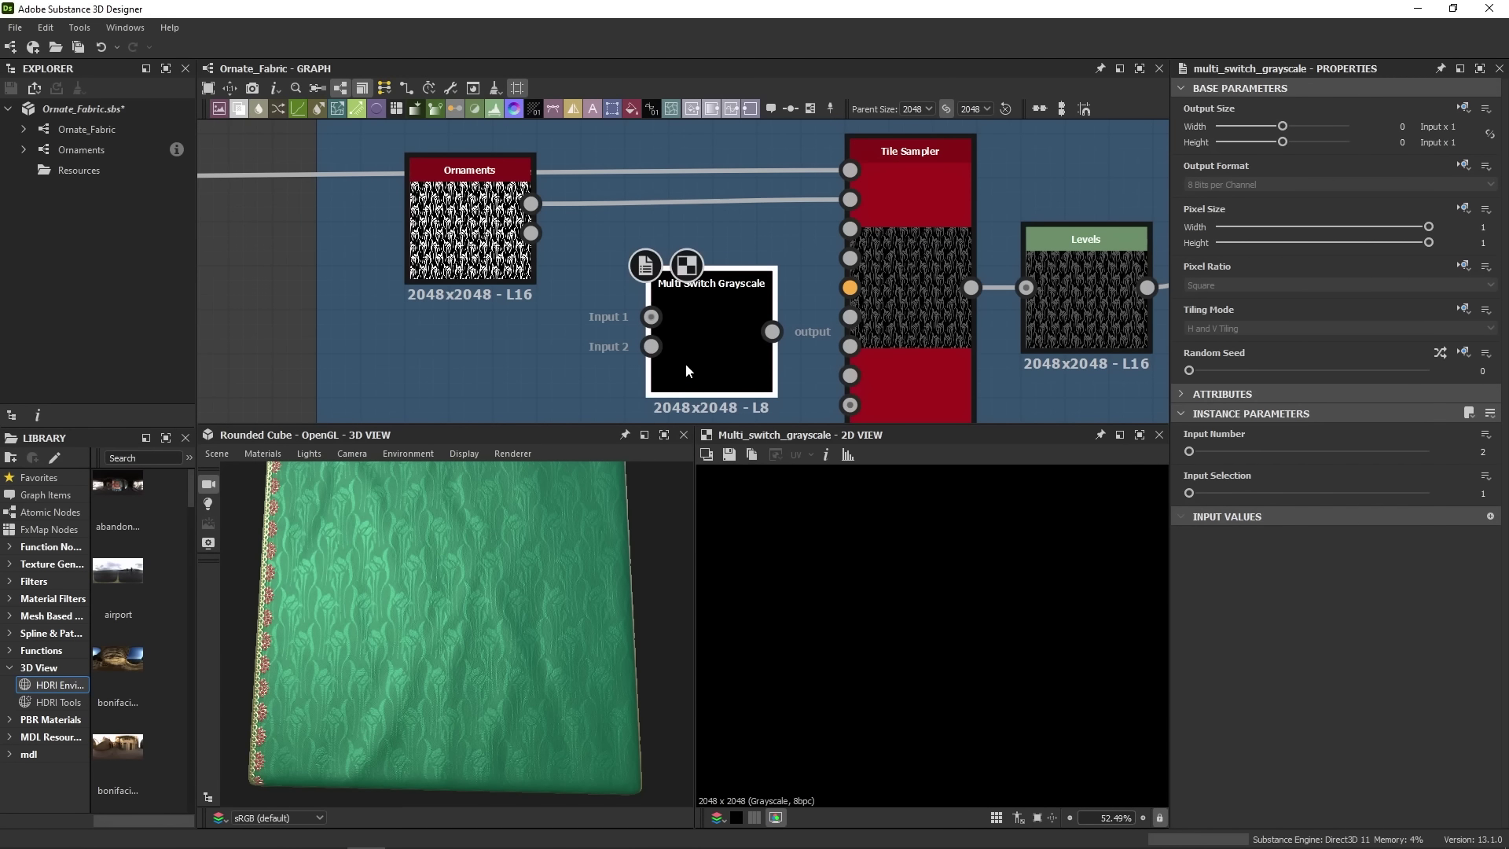
pyautogui.moveTo(1190, 452); pyautogui.dragTo(1201, 452)
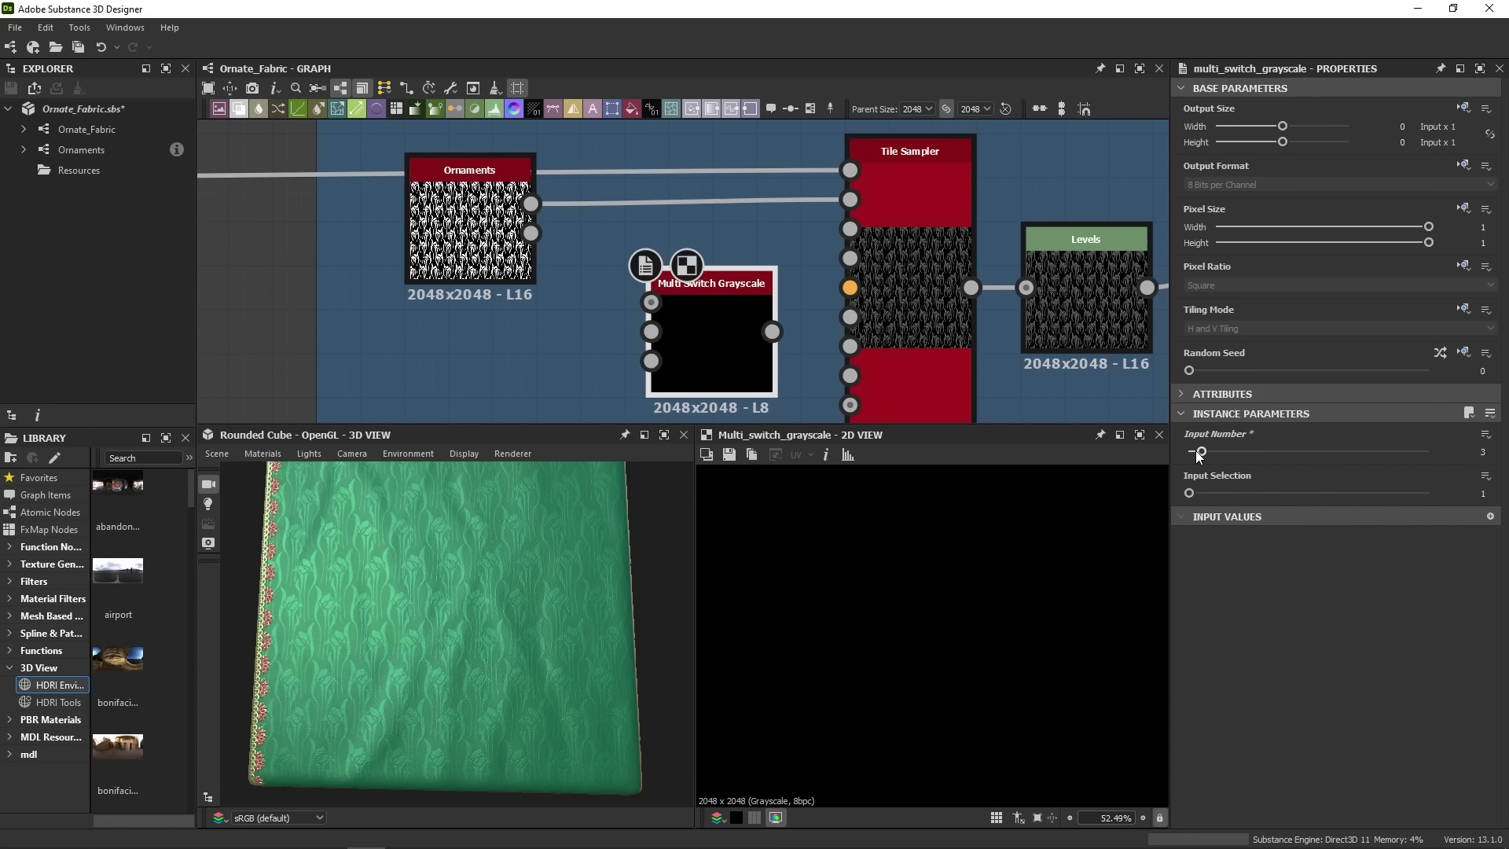
pyautogui.moveTo(658, 313); pyautogui.dragTo(532, 206)
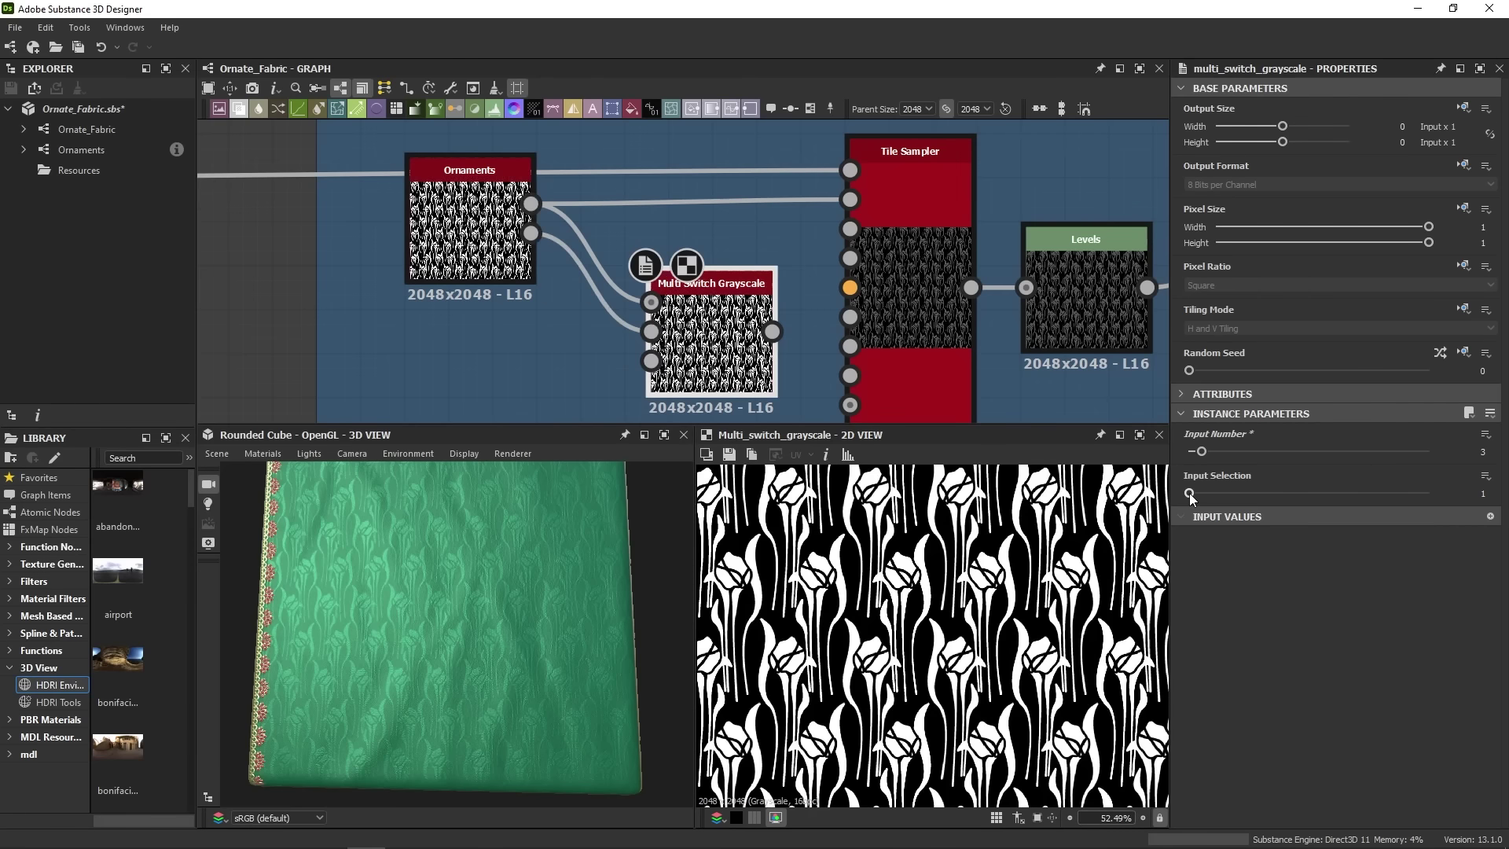
pyautogui.moveTo(1190, 494); pyautogui.dragTo(1189, 494)
# - Add an Input Grayscale node and place it directly below the Ornaments node
pyautogui.moveTo(698, 354); pyautogui.dragTo(686, 277, button='middle')
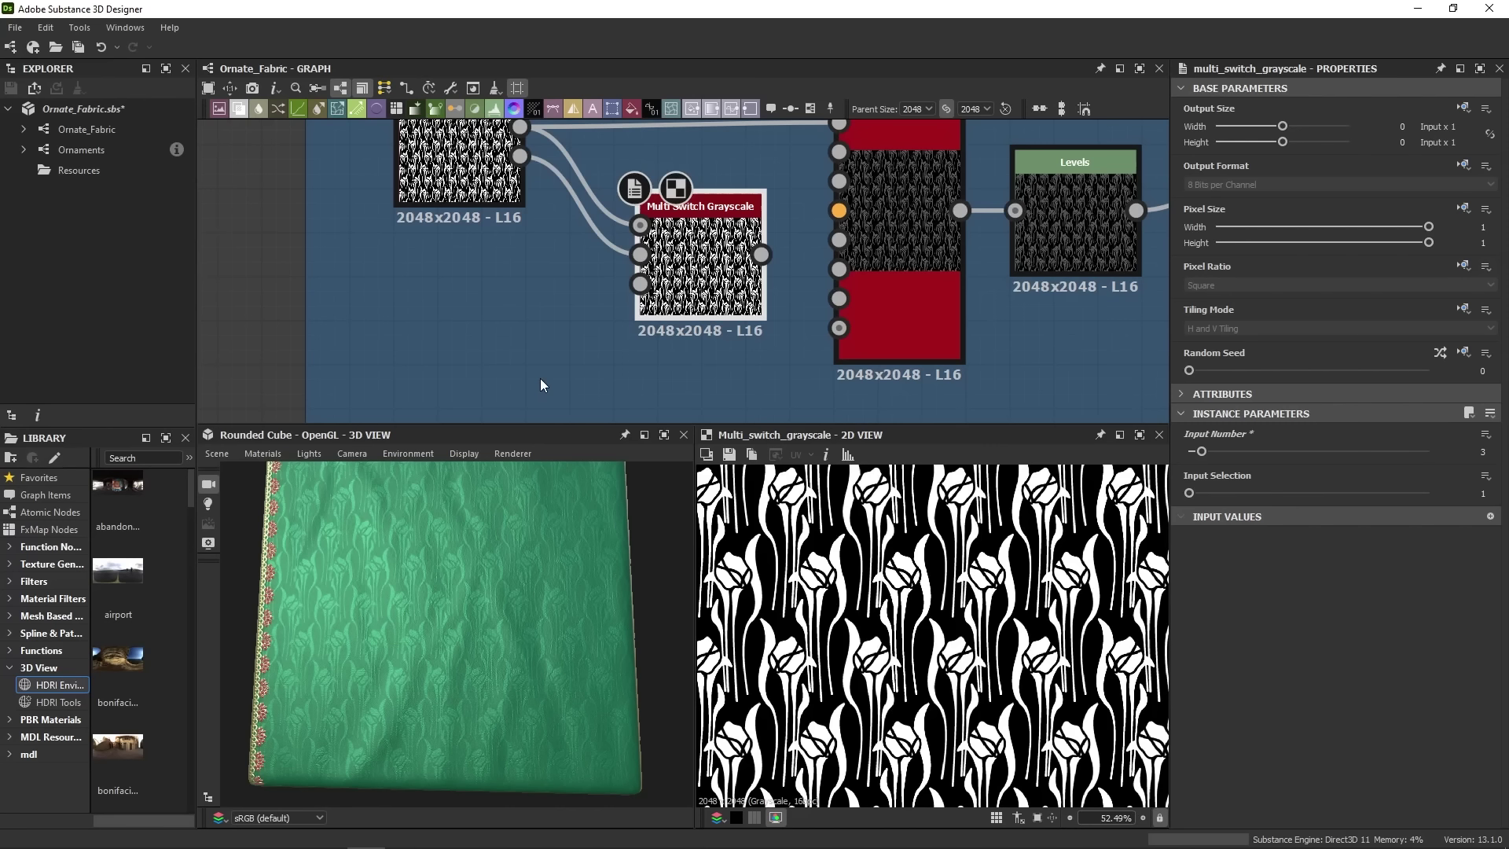
pyautogui.press('space')
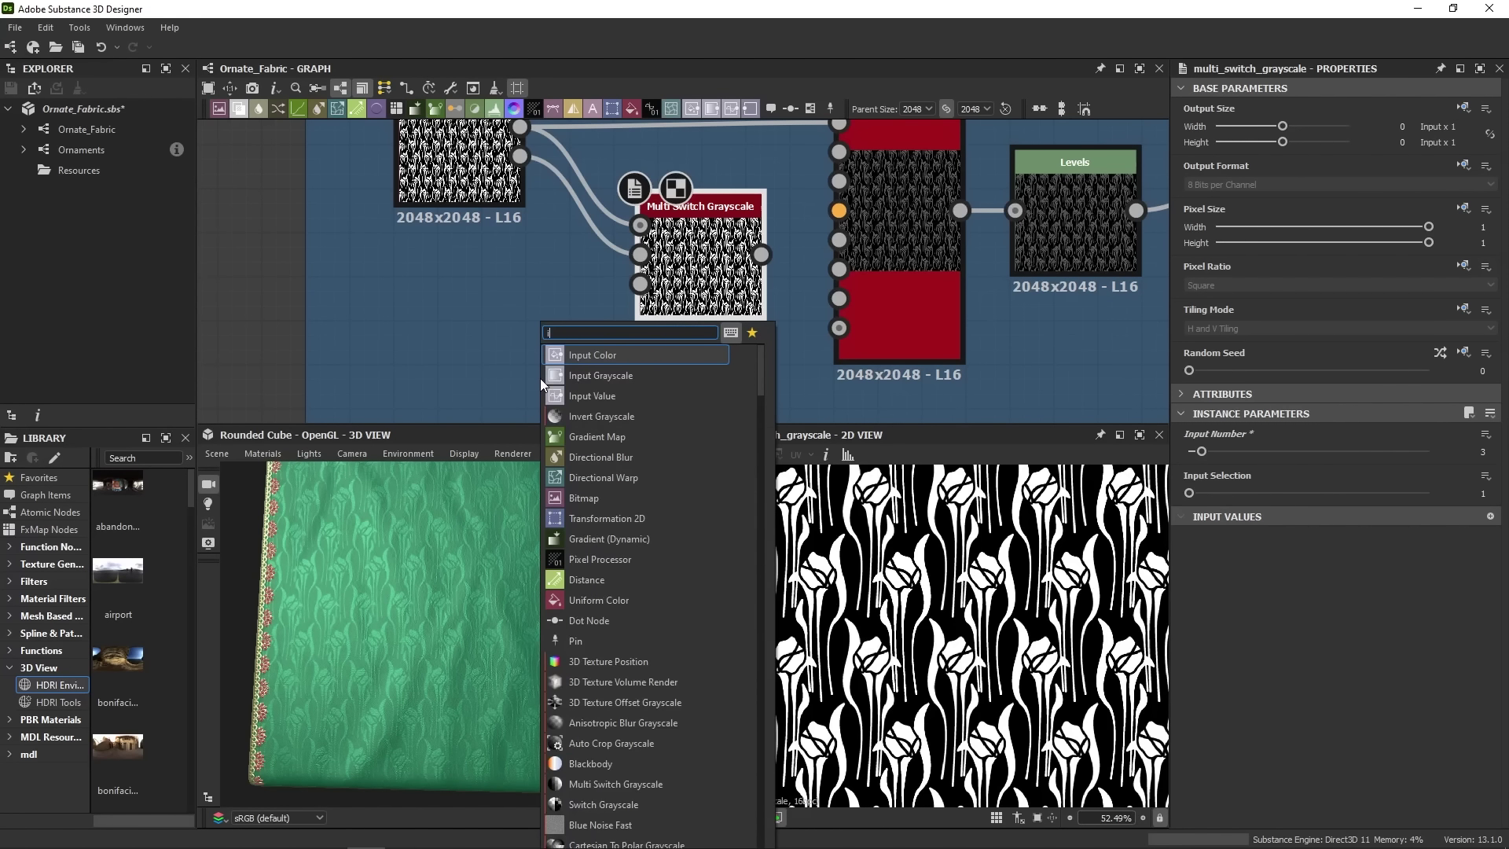
pyautogui.write('input')
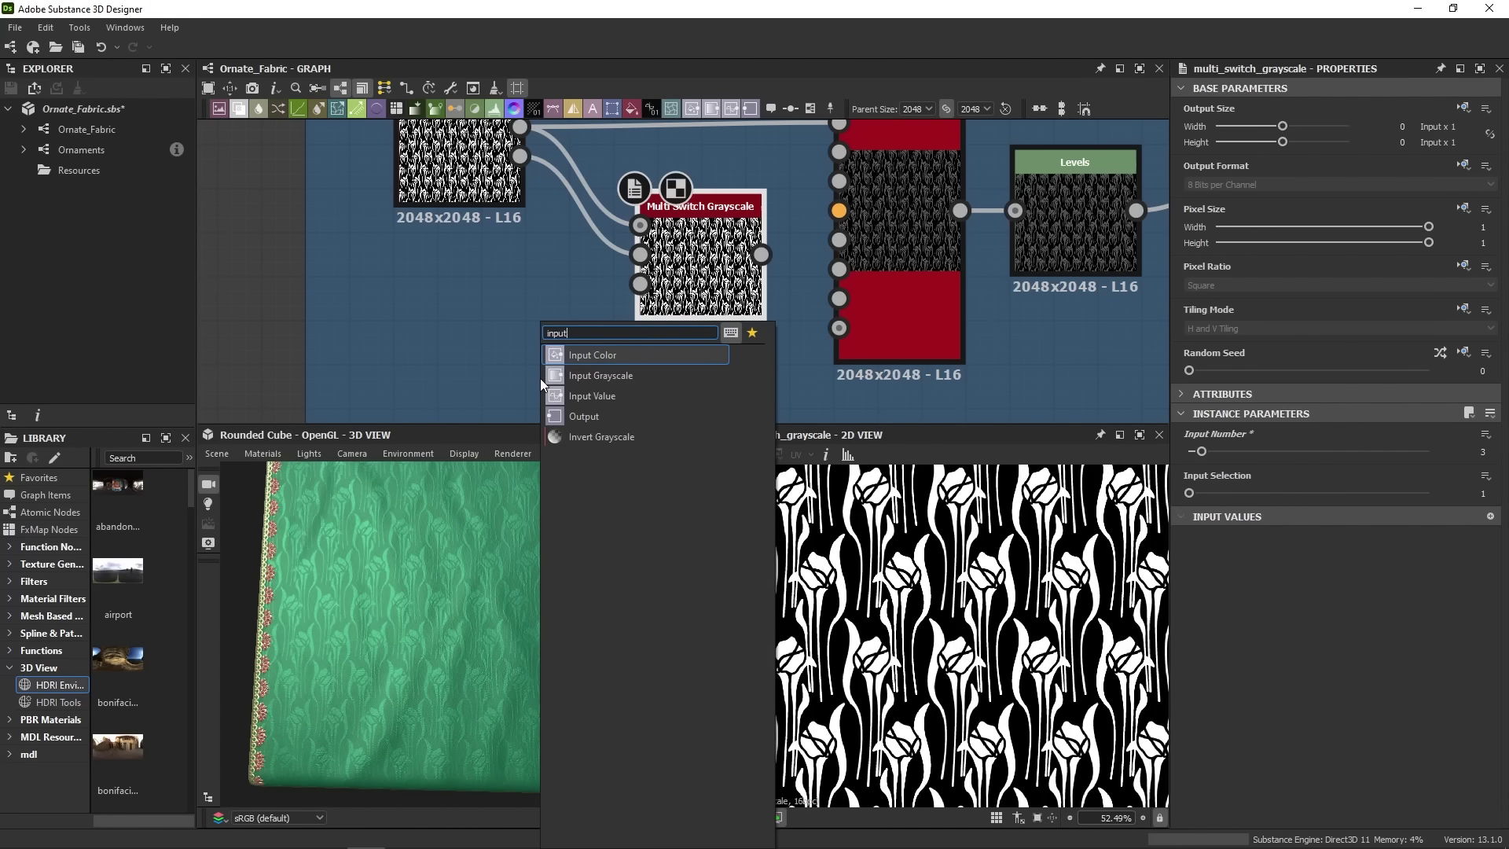
pyautogui.click(616, 375)
pyautogui.moveTo(584, 375); pyautogui.dragTo(491, 314)
pyautogui.moveTo(490, 315); pyautogui.dragTo(489, 262, button='middle')
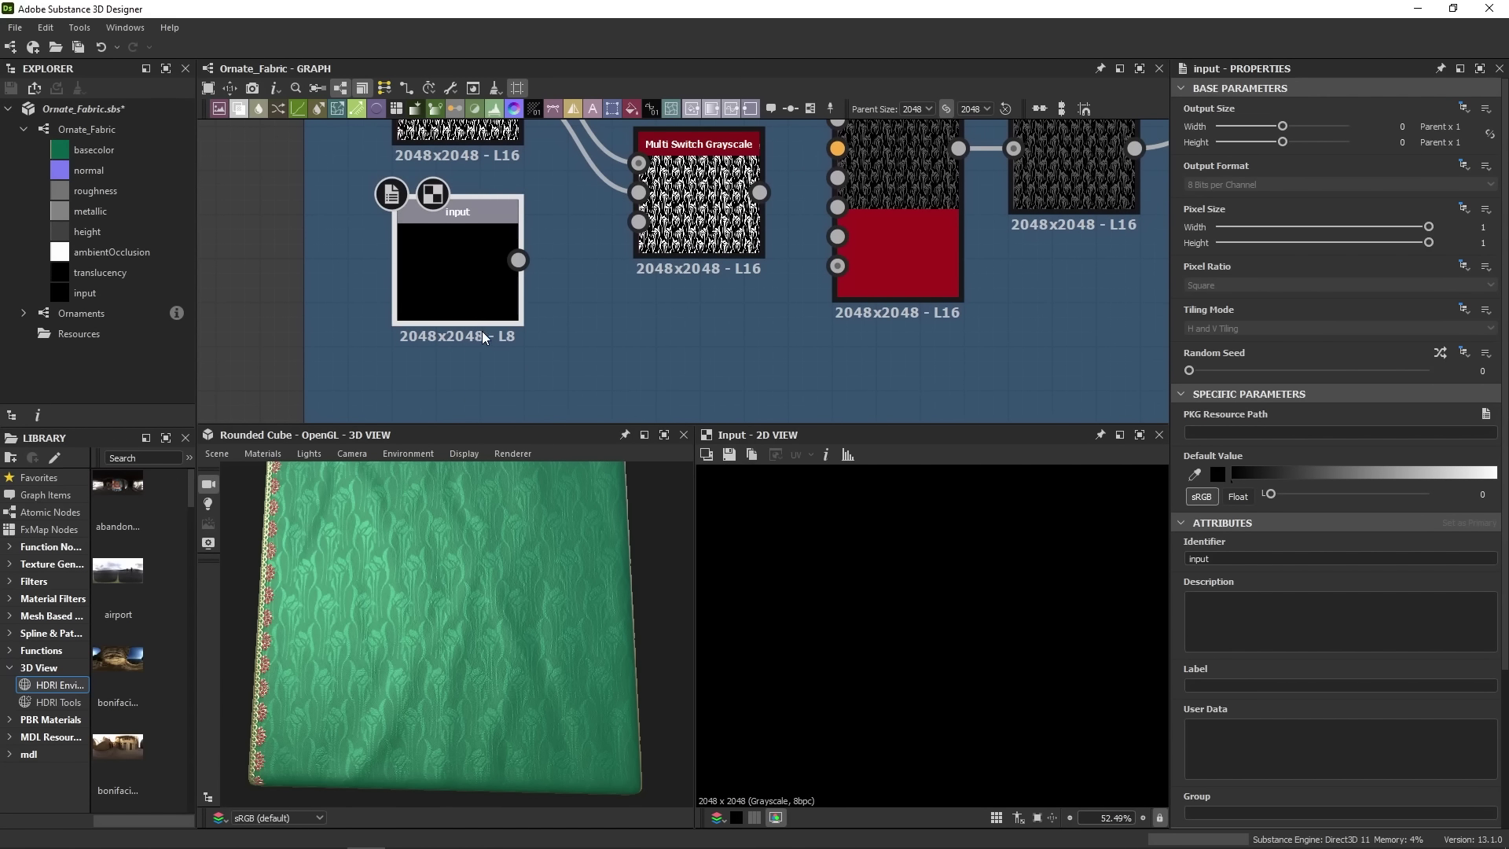
# - Set the grayscale input node's identifier to Custom_ornament
pyautogui.click(1176, 393)
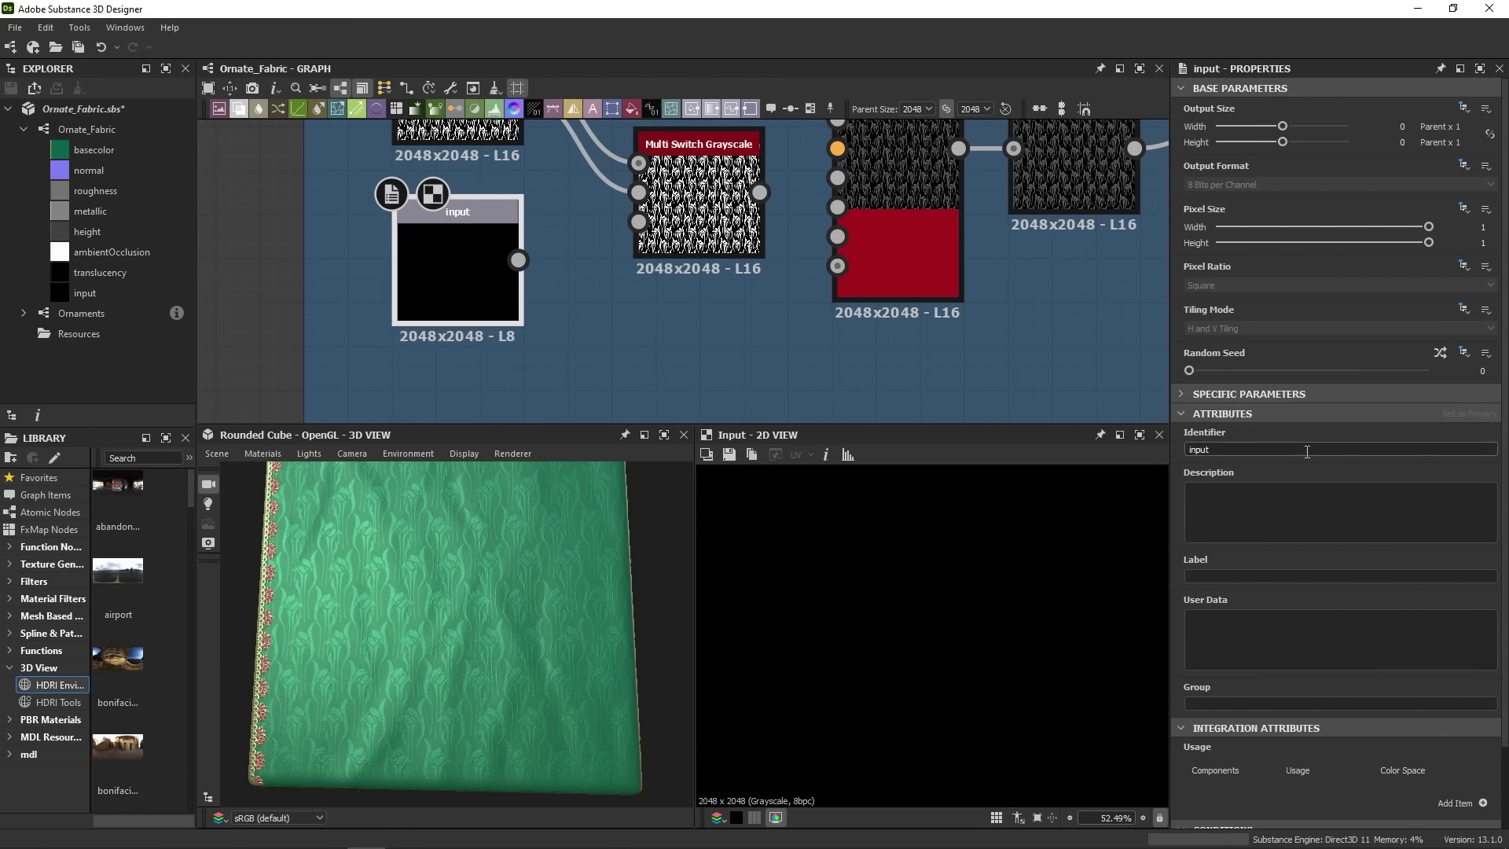
pyautogui.scroll(-3, 1316, 503)
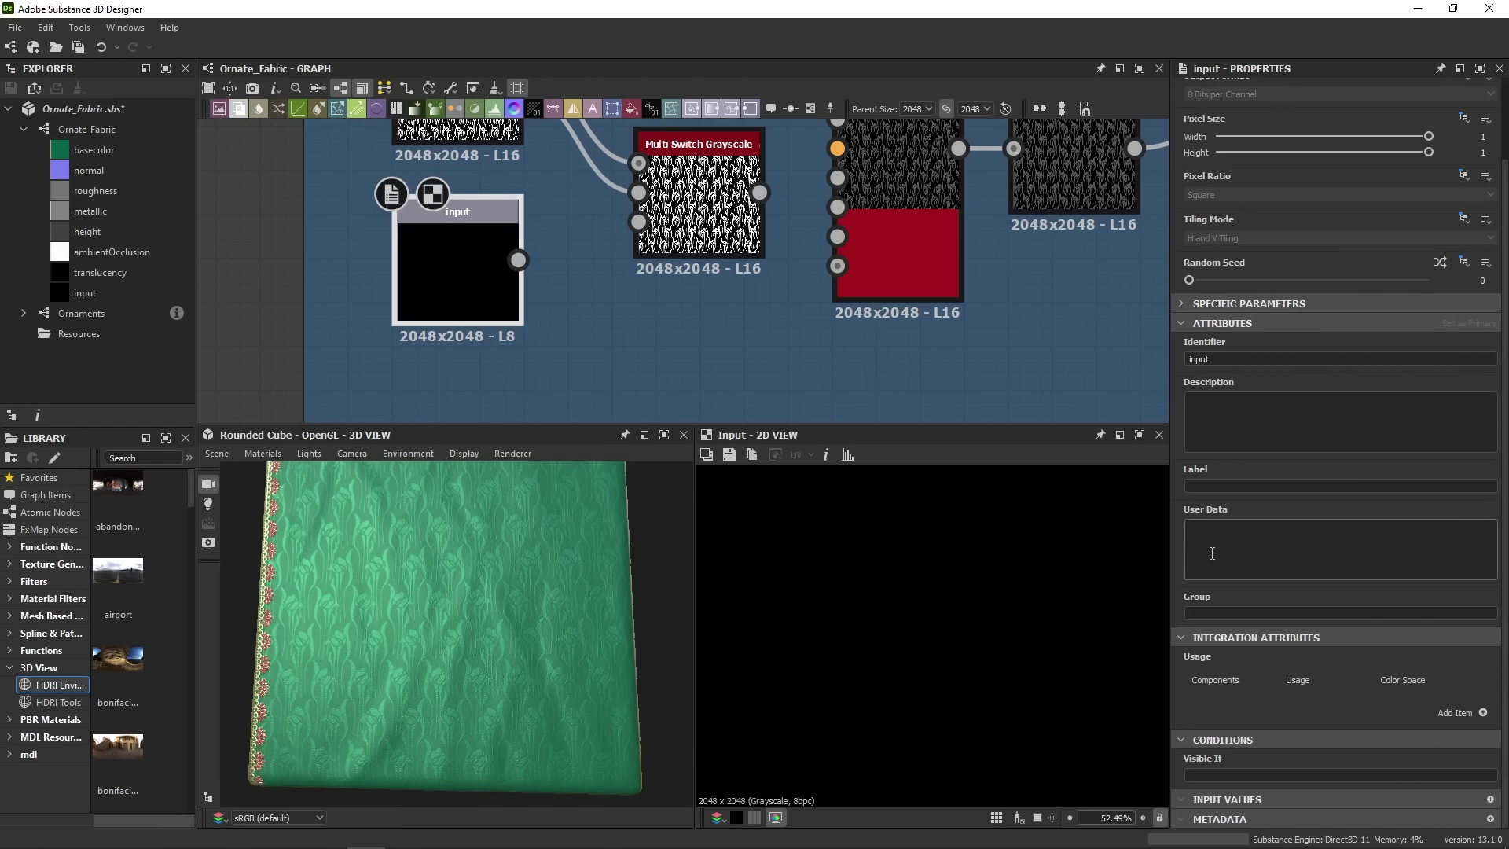
pyautogui.doubleClick(1234, 358)
pyautogui.press('capslock')
pyautogui.write('Custom_ornament')
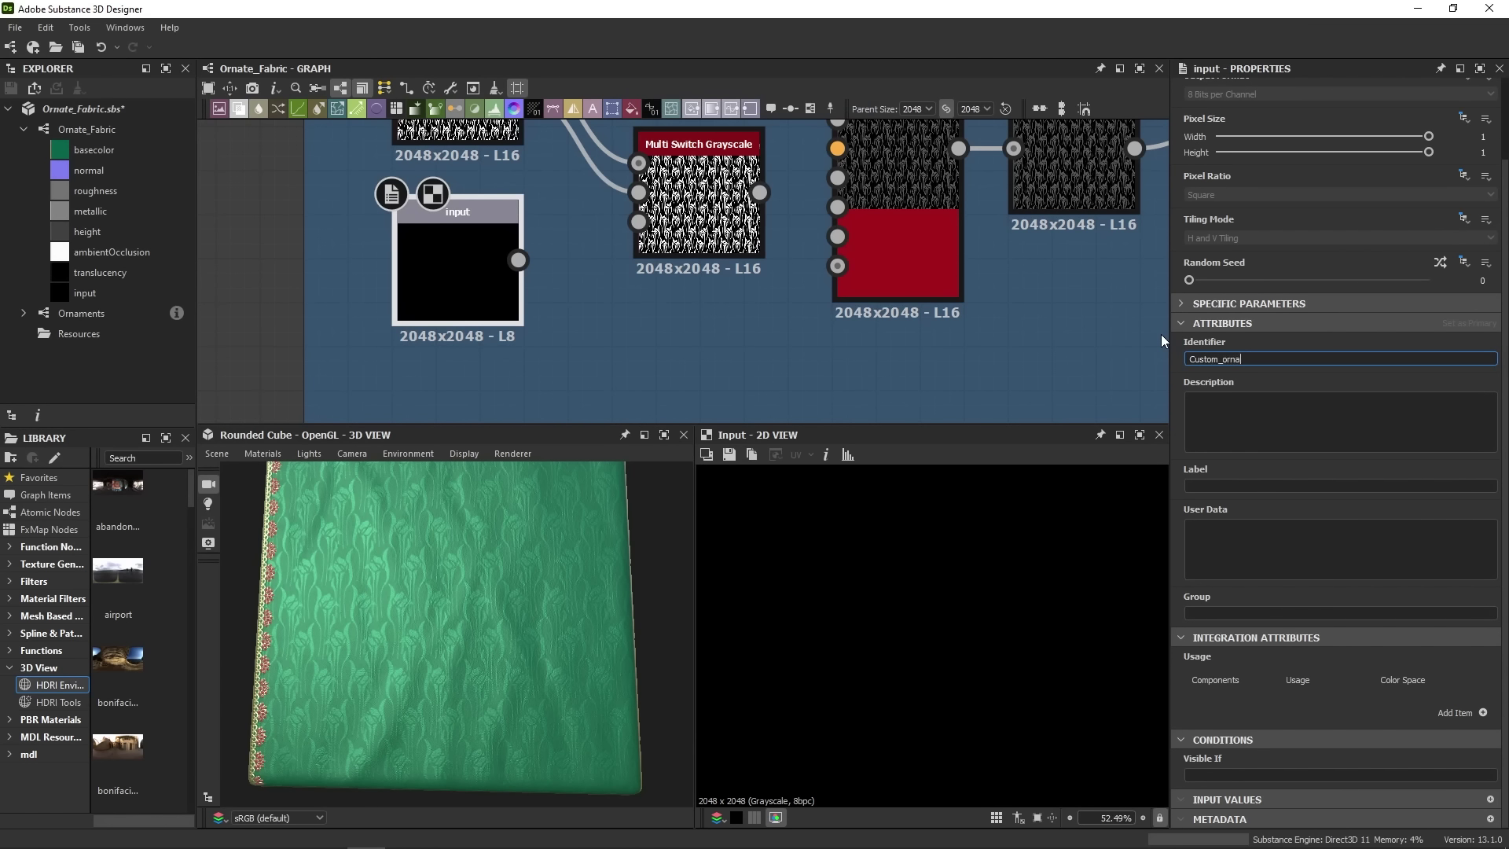
# - Copy the identifier into the input node's label and replace the underscore with a space so it reads Custom ornament
pyautogui.doubleClick(1249, 359)
pyautogui.hotkey('ctrl', 'c')
pyautogui.click(1366, 486)
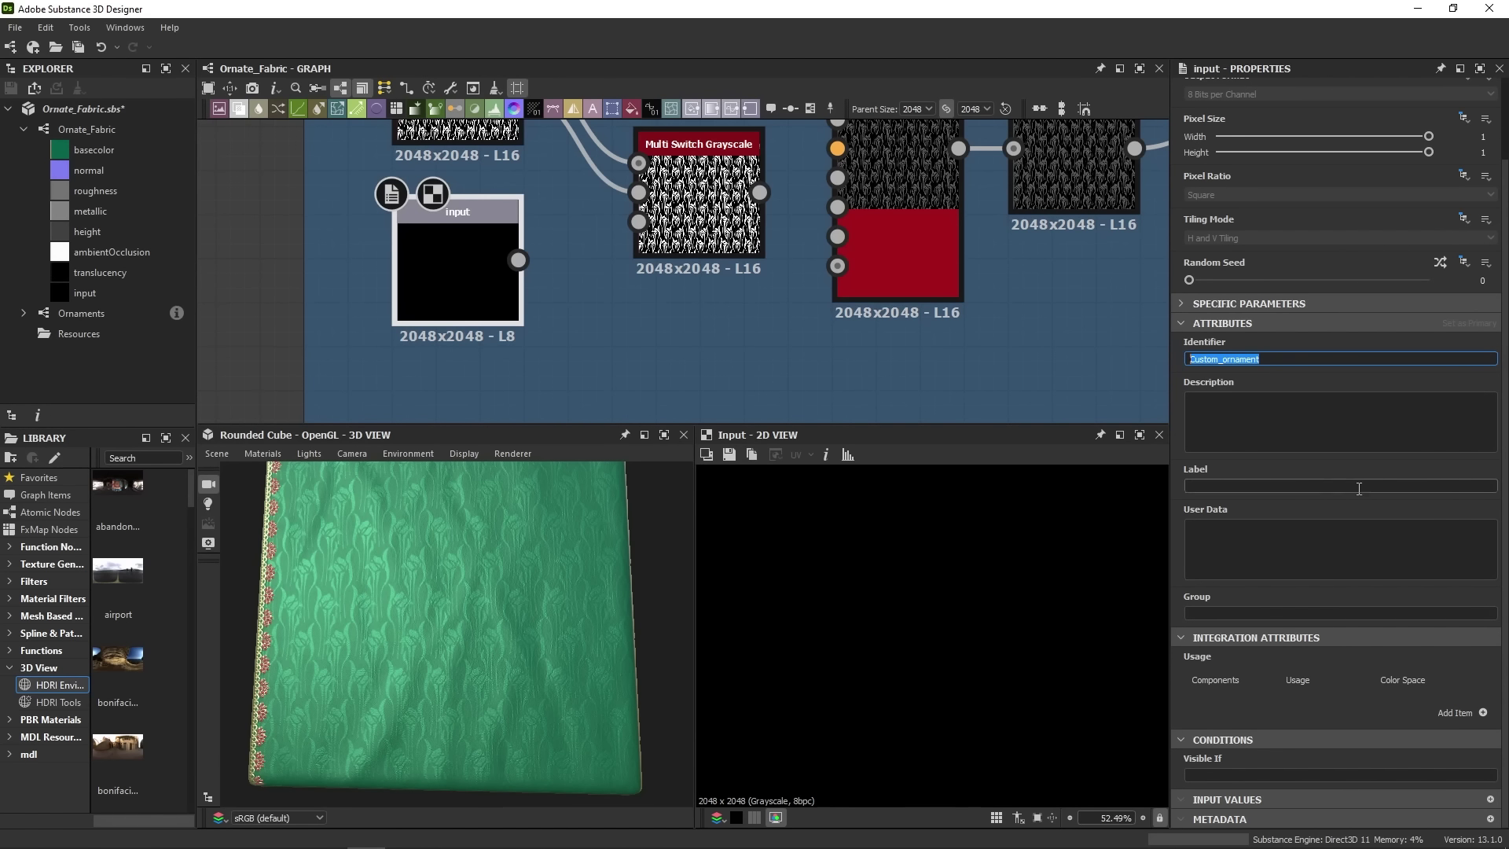
pyautogui.hotkey('ctrl', 'v')
pyautogui.click(1226, 486)
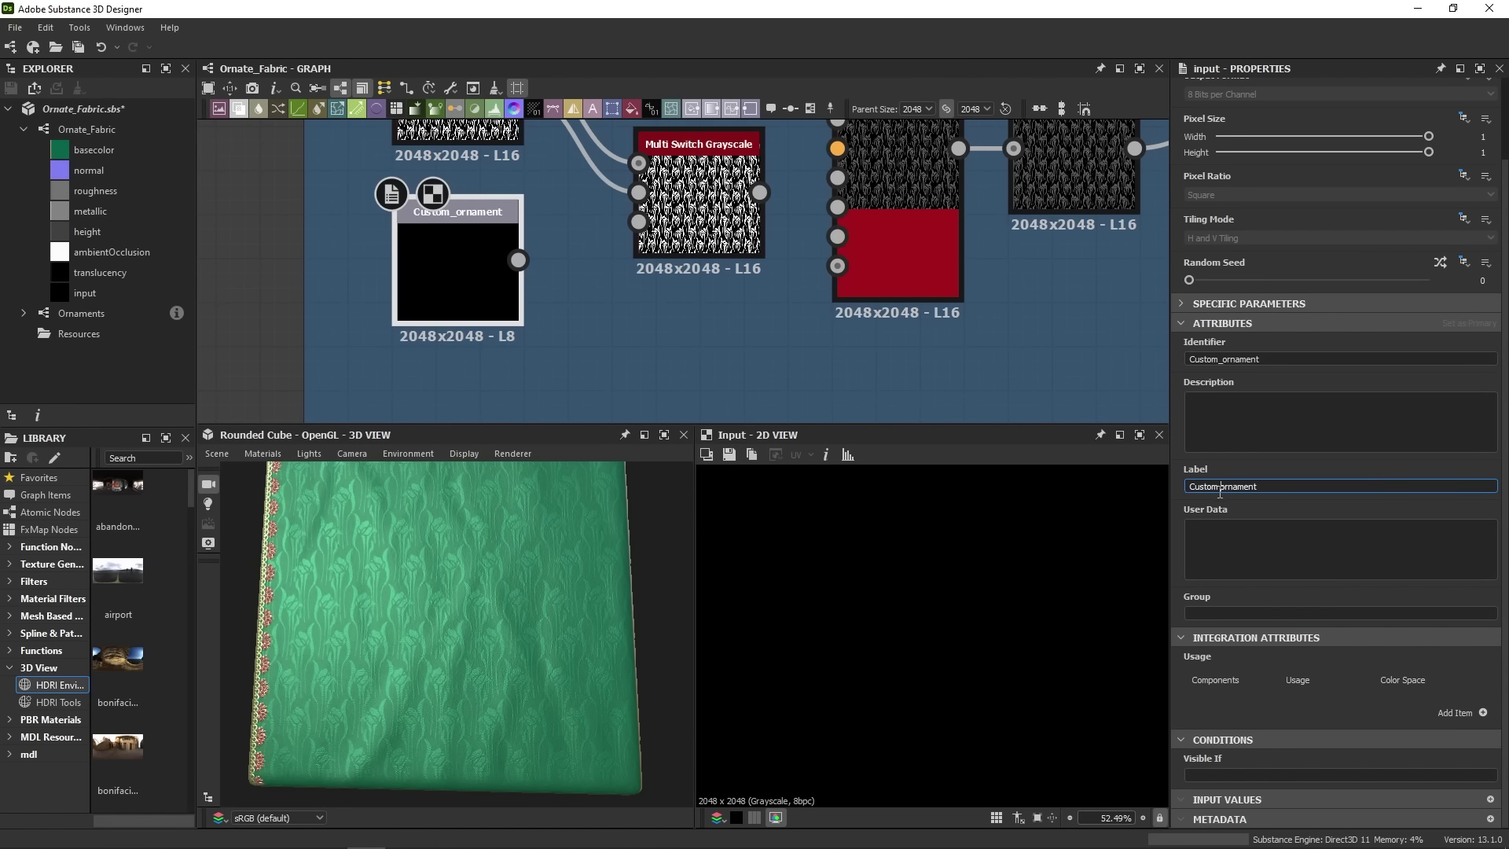
pyautogui.press('BackSpace')
pyautogui.click(856, 361)
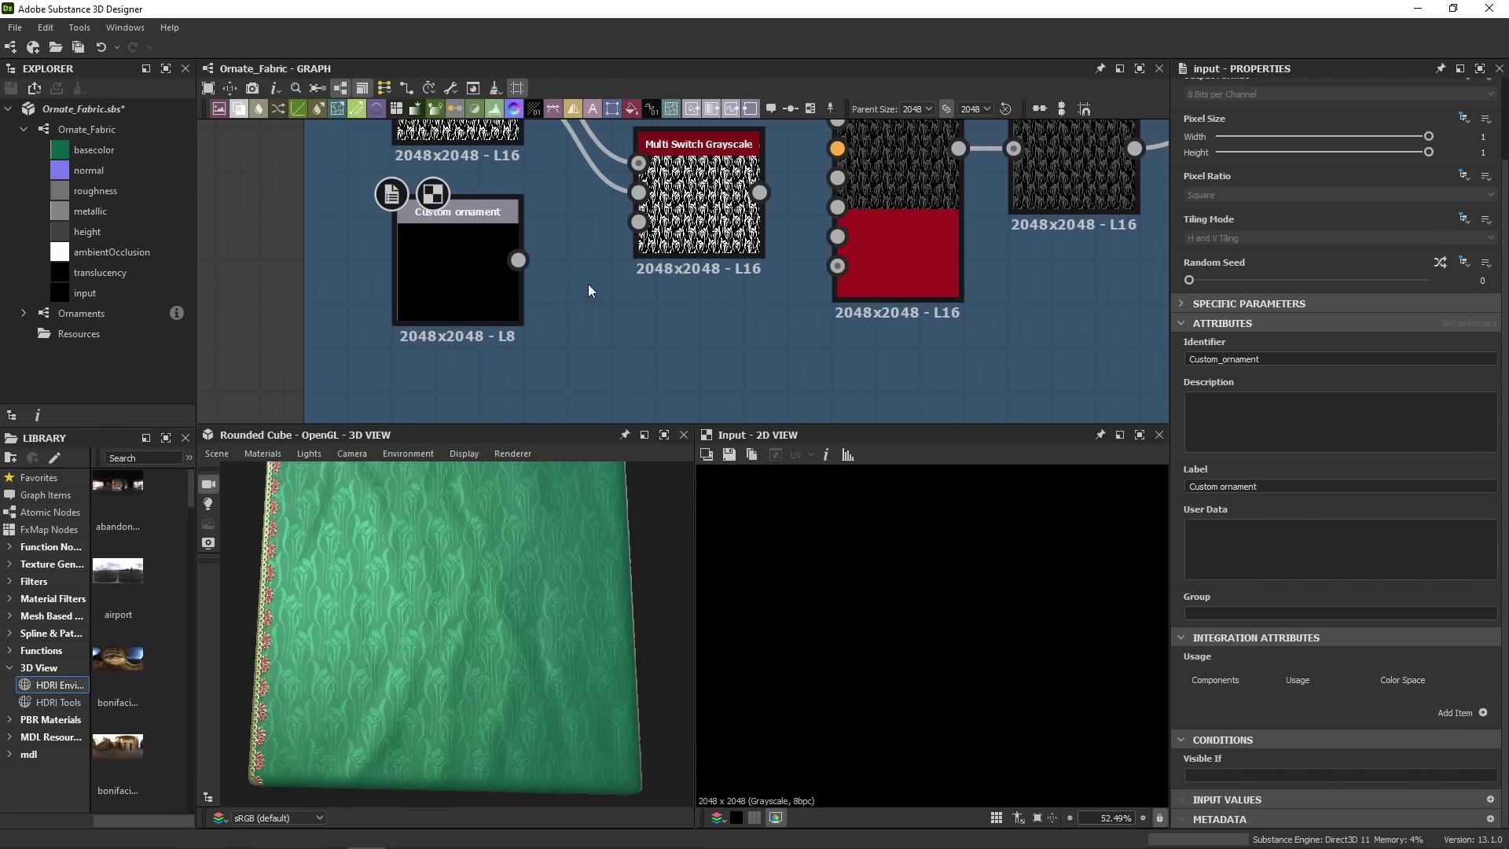
# - Give the input node the description "Mask input. The image should be square and black and white."
pyautogui.scroll(-2, 498, 191)
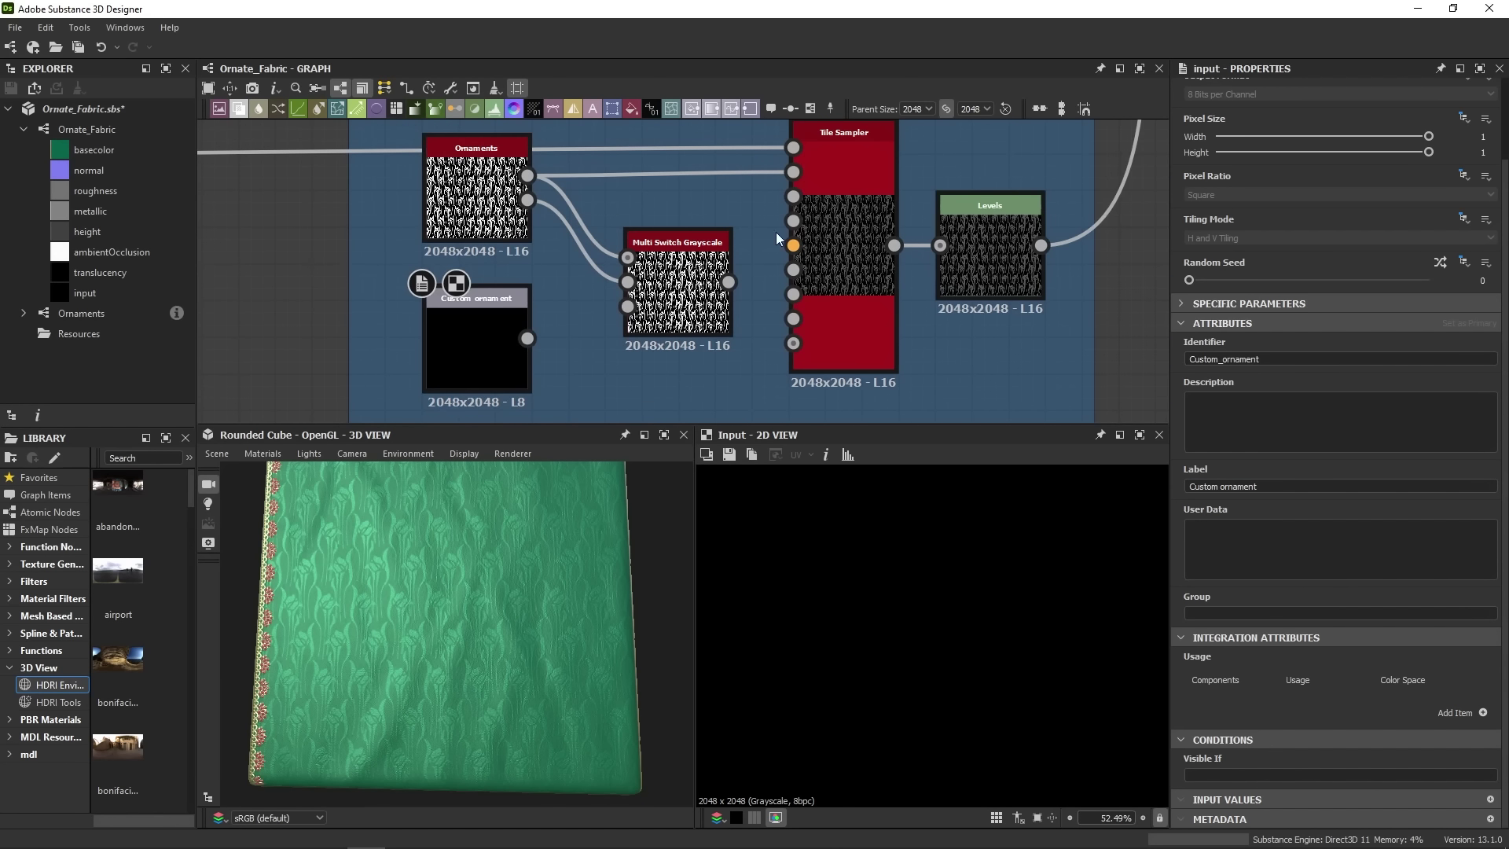
pyautogui.moveTo(323, 368); pyautogui.dragTo(335, 327, button='middle')
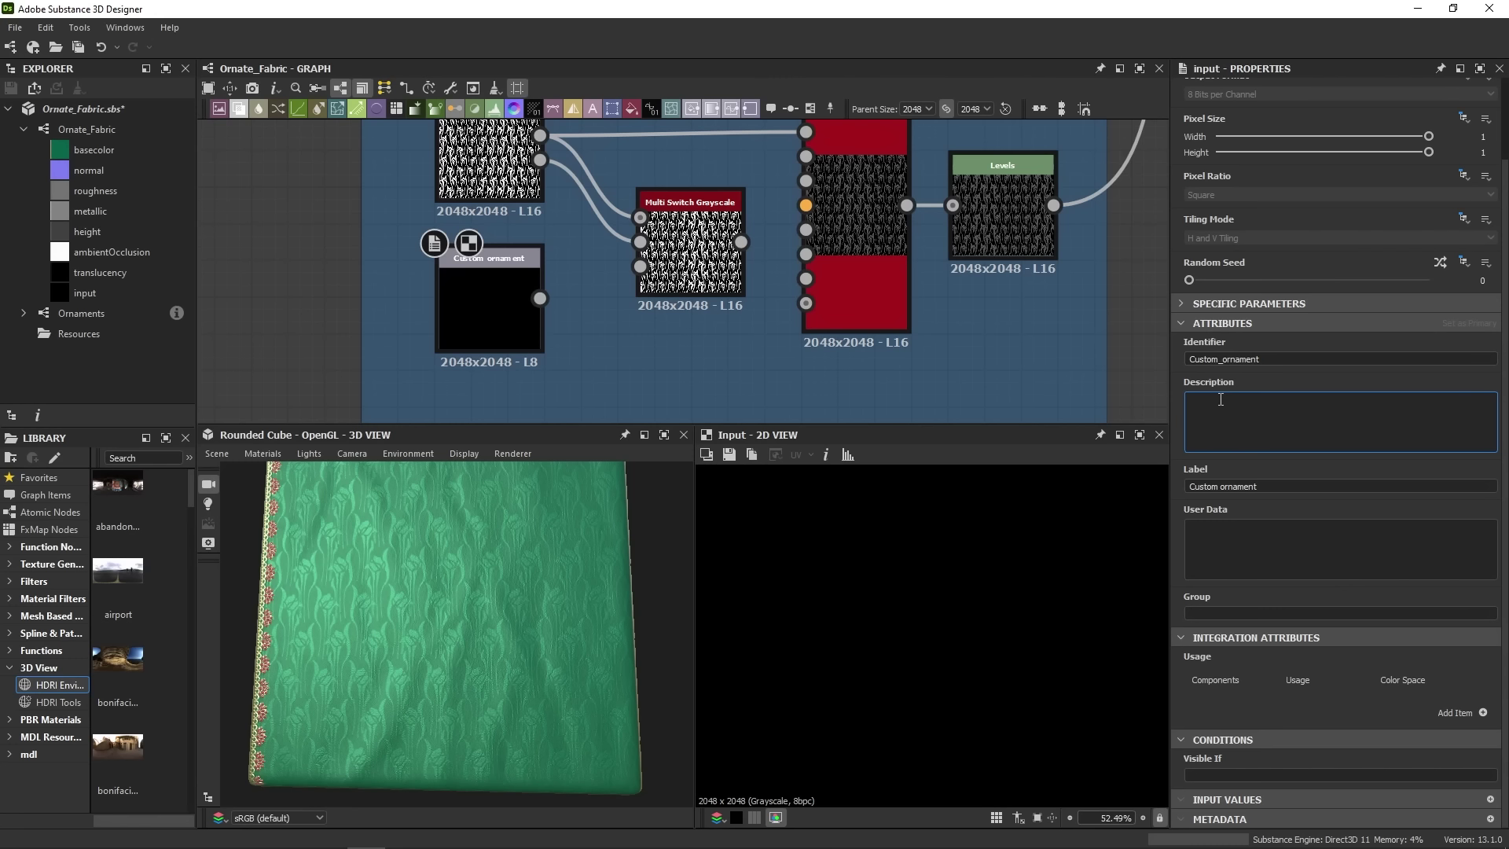
pyautogui.press('capslock')
pyautogui.write('Mask input. The image should be square and black and')
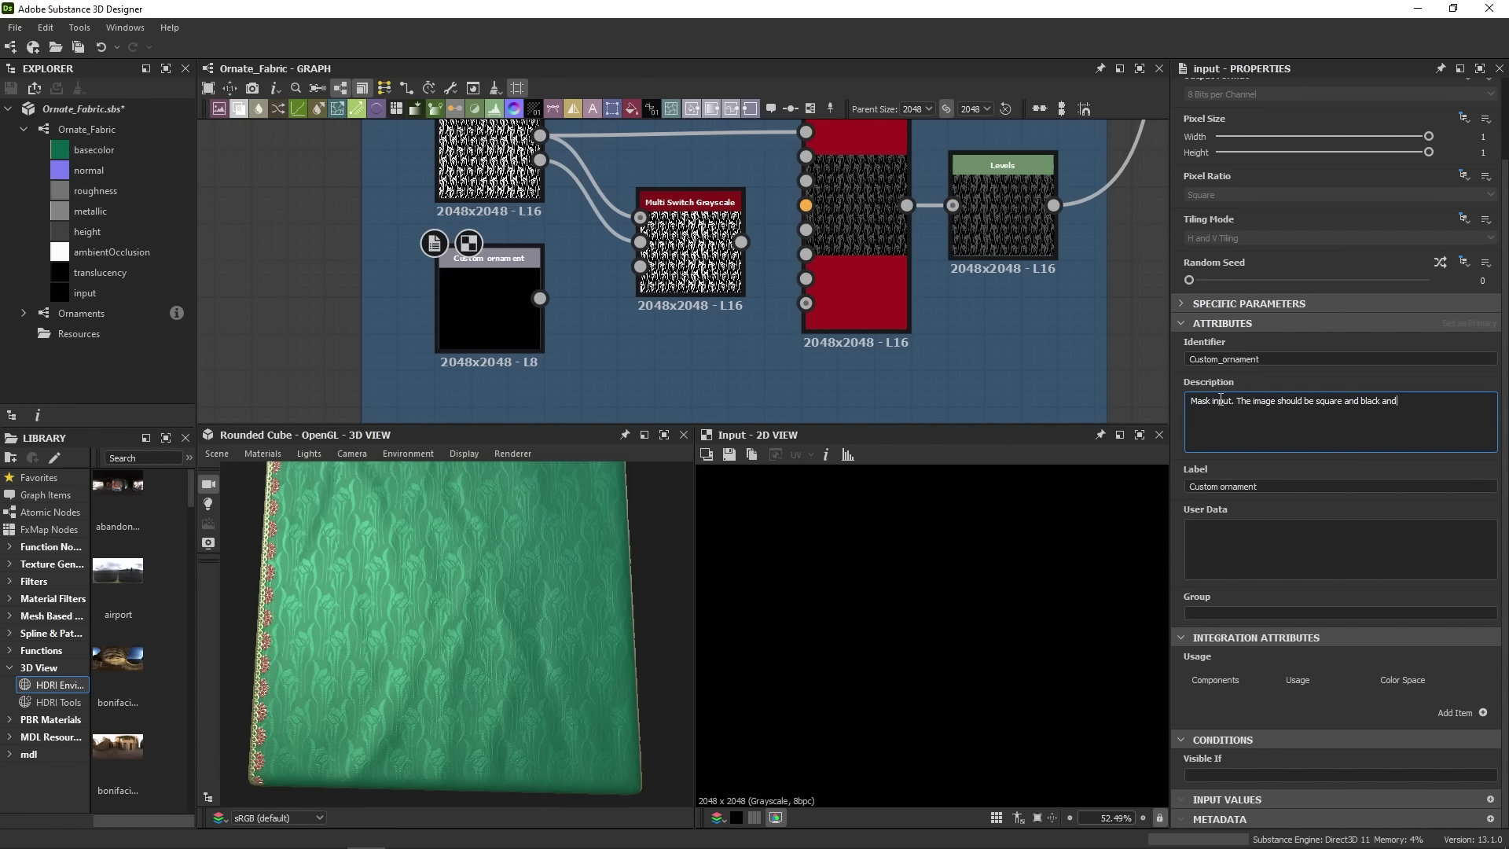
pyautogui.write(' white.')
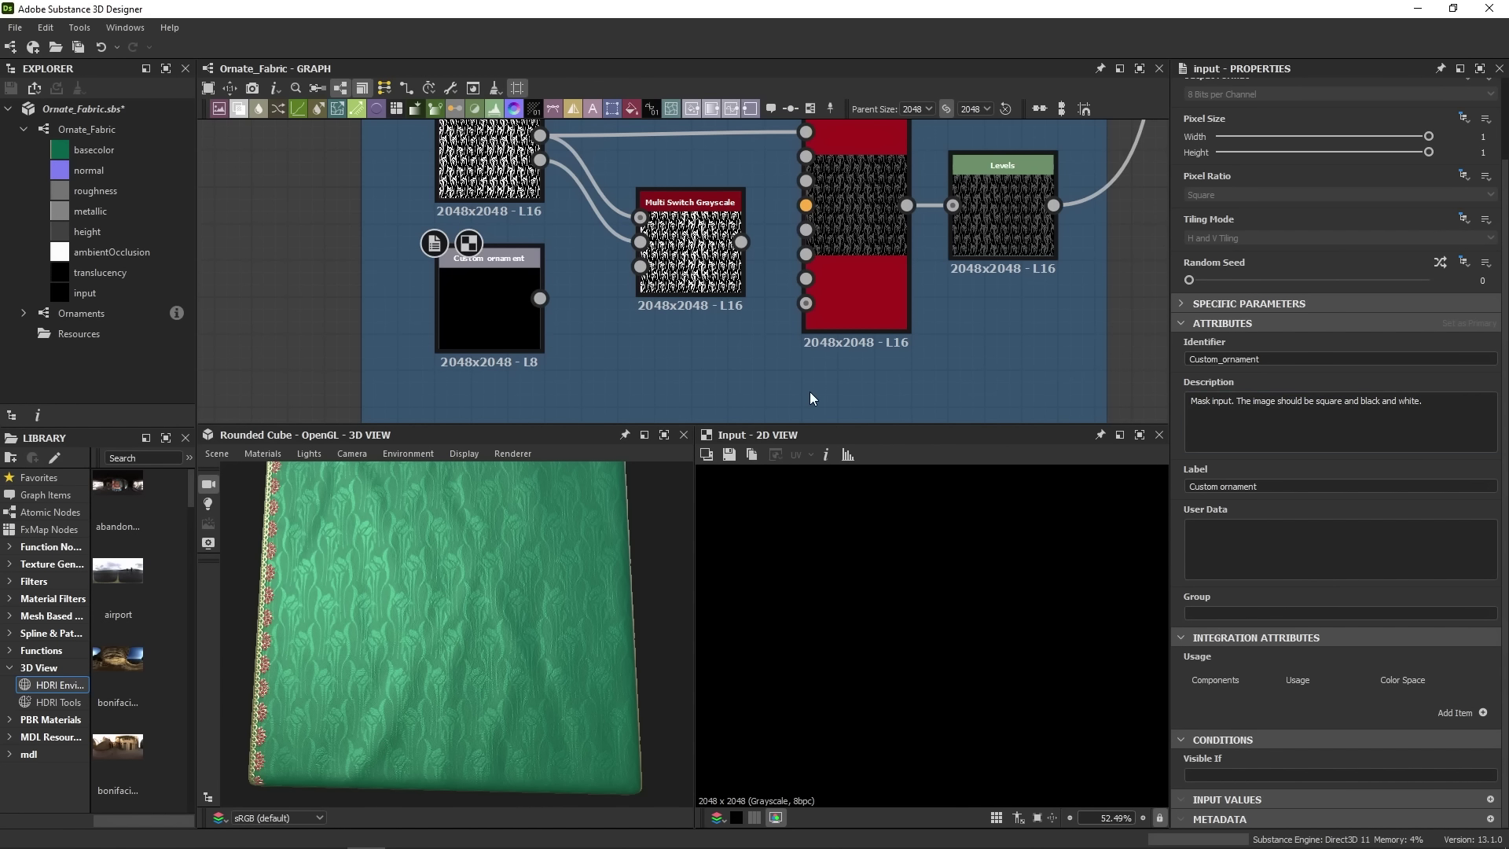
# - Connect the Custom ornament node to the Multi Switch Grayscale's third input, and the switch's output to the Tile Sampler's second input
pyautogui.moveTo(456, 327); pyautogui.dragTo(456, 344)
pyautogui.click(724, 236)
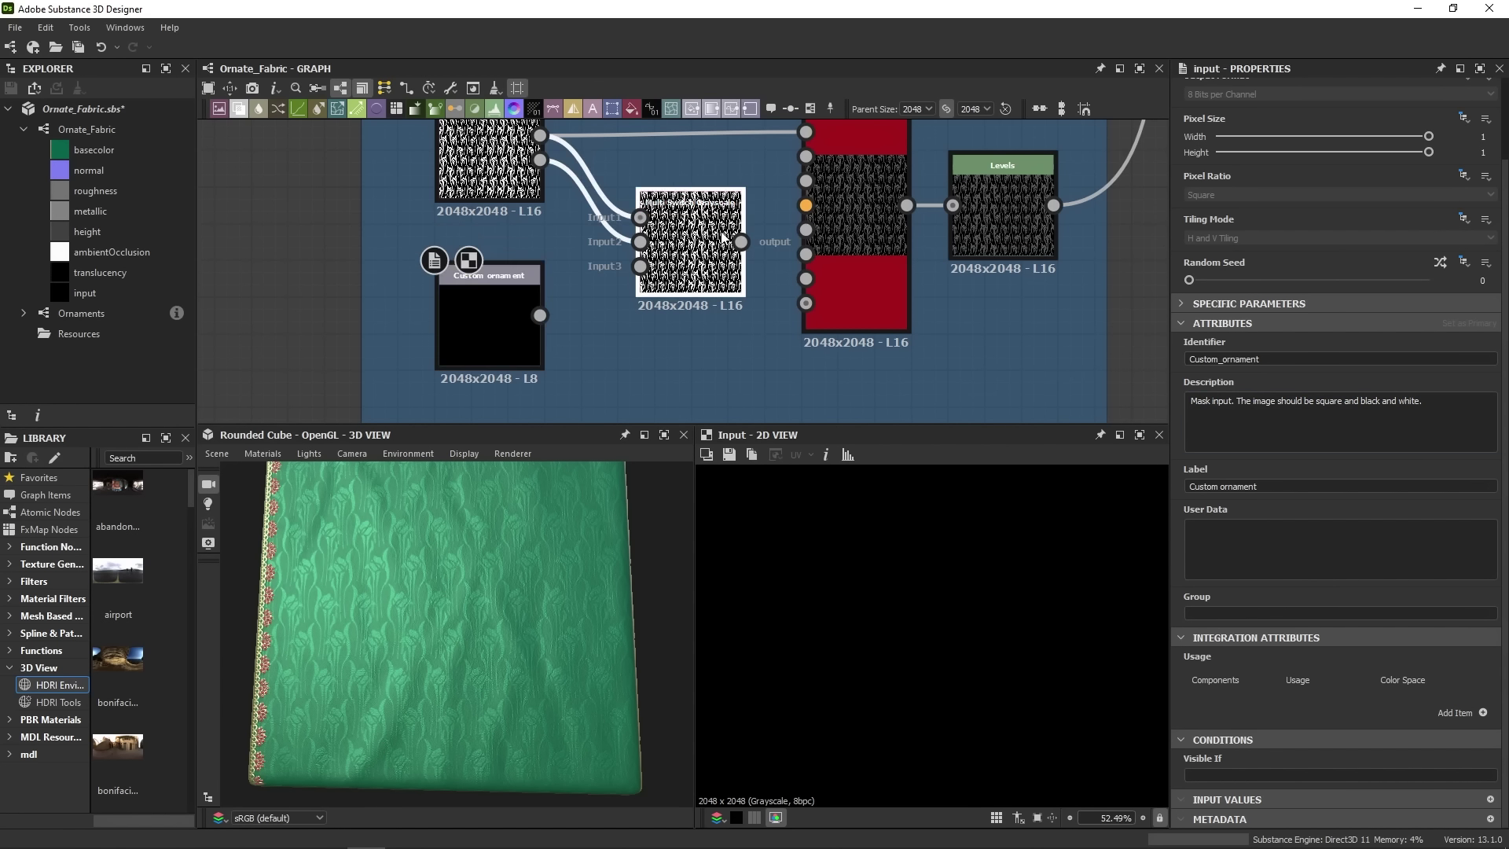
pyautogui.moveTo(640, 266); pyautogui.dragTo(539, 315)
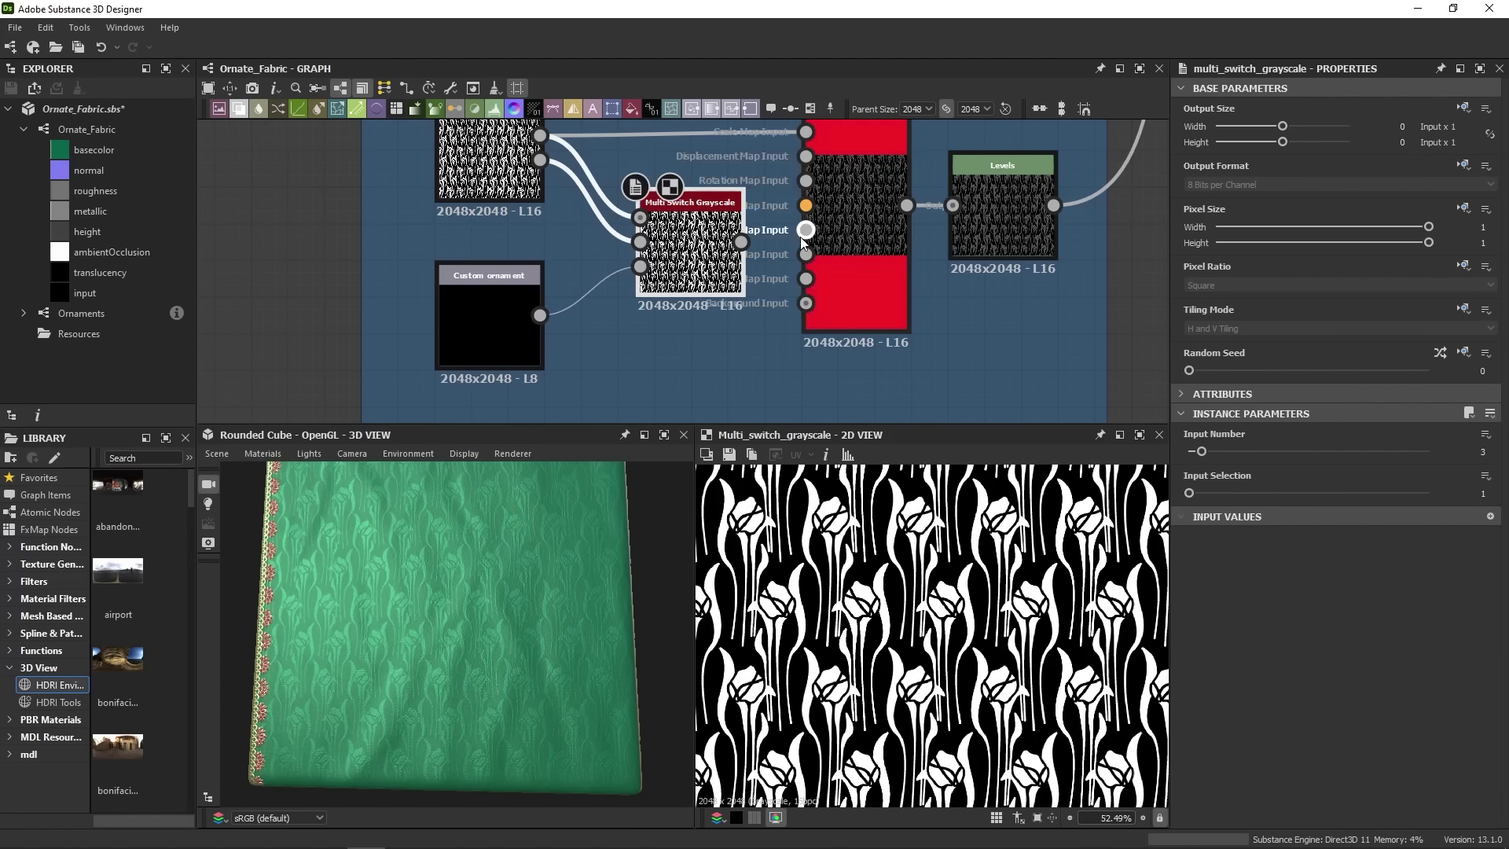
pyautogui.moveTo(741, 244); pyautogui.dragTo(698, 281, button='middle')
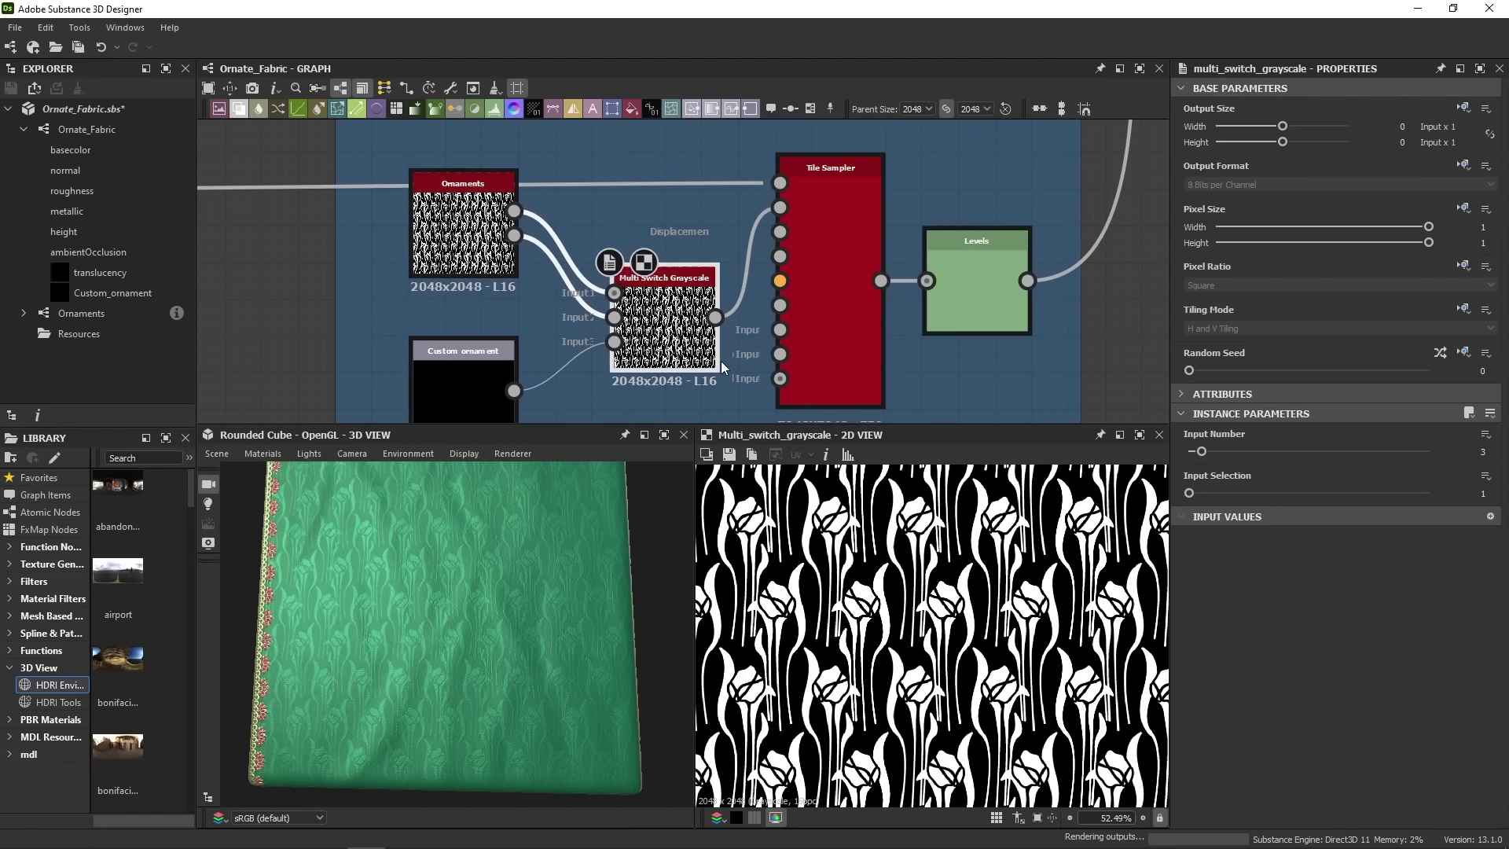
pyautogui.moveTo(662, 323); pyautogui.dragTo(649, 304)
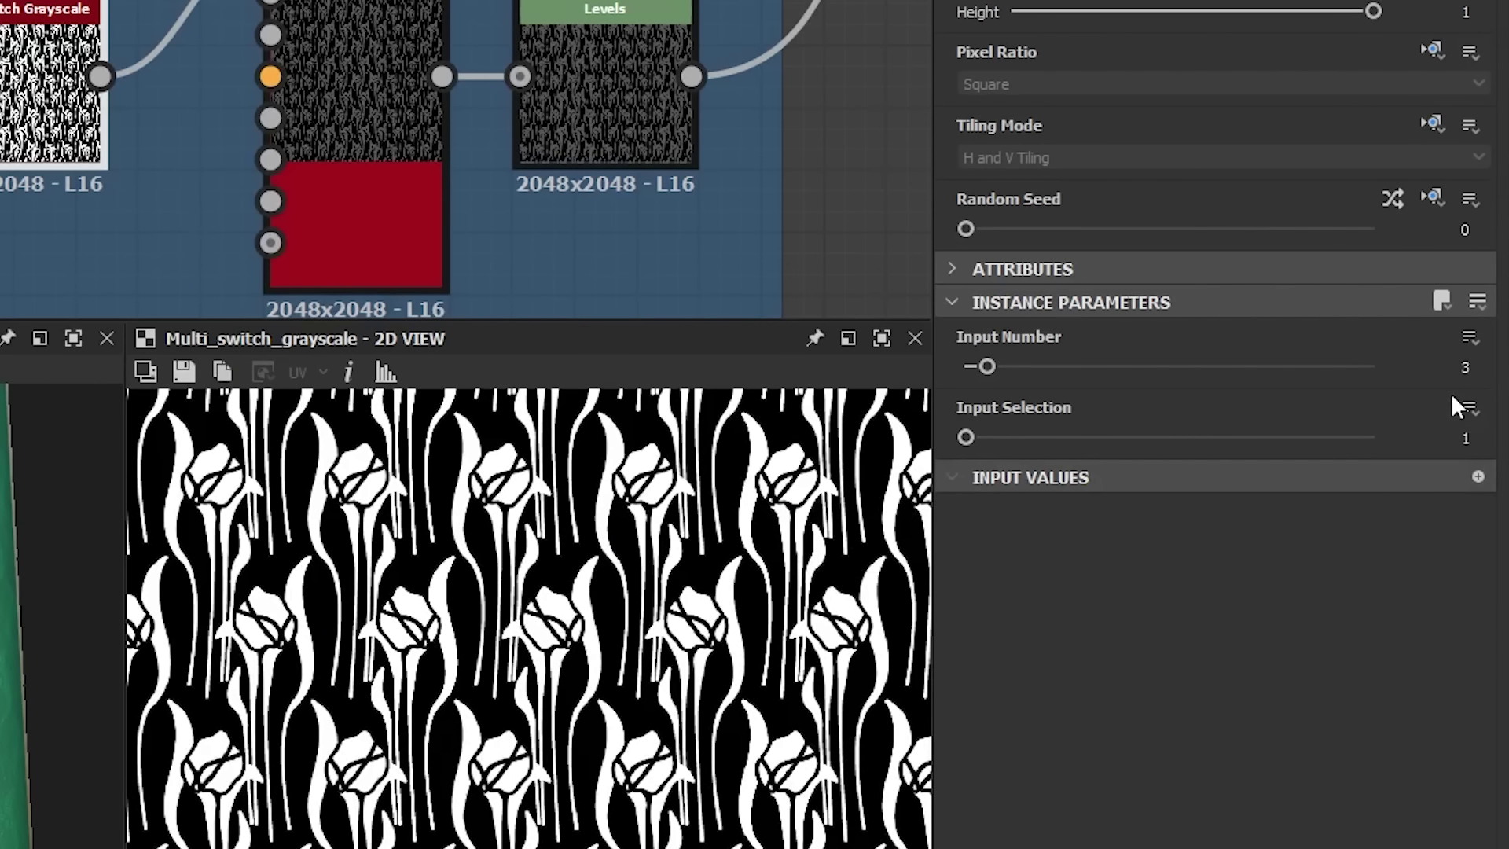
# - Expose the switch's Input Selection as a new graph input labelled Ornament type, using a Drop Down List editor
pyautogui.click(1470, 408)
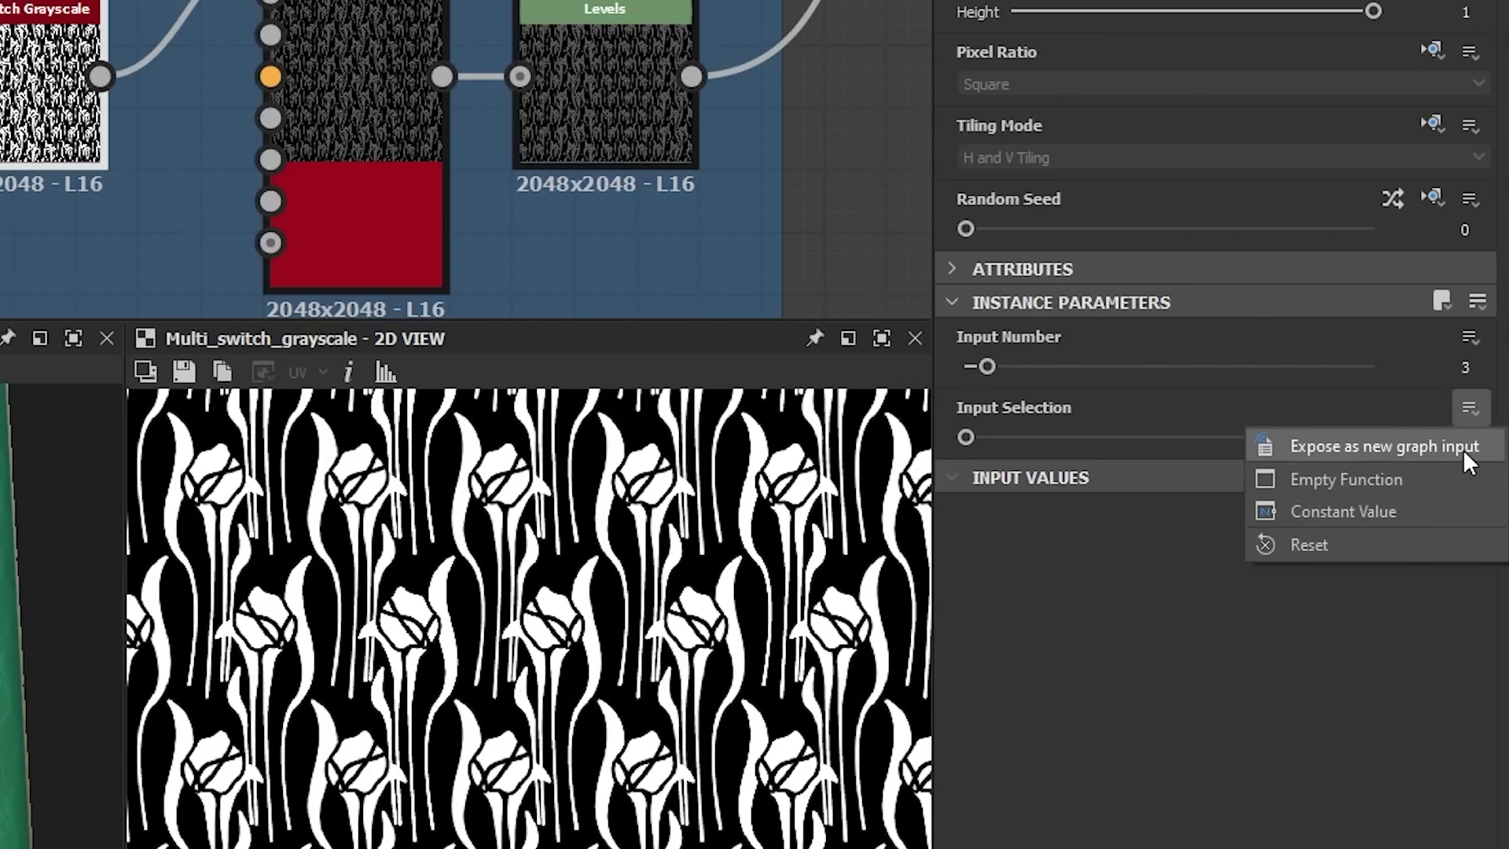
pyautogui.click(1459, 455)
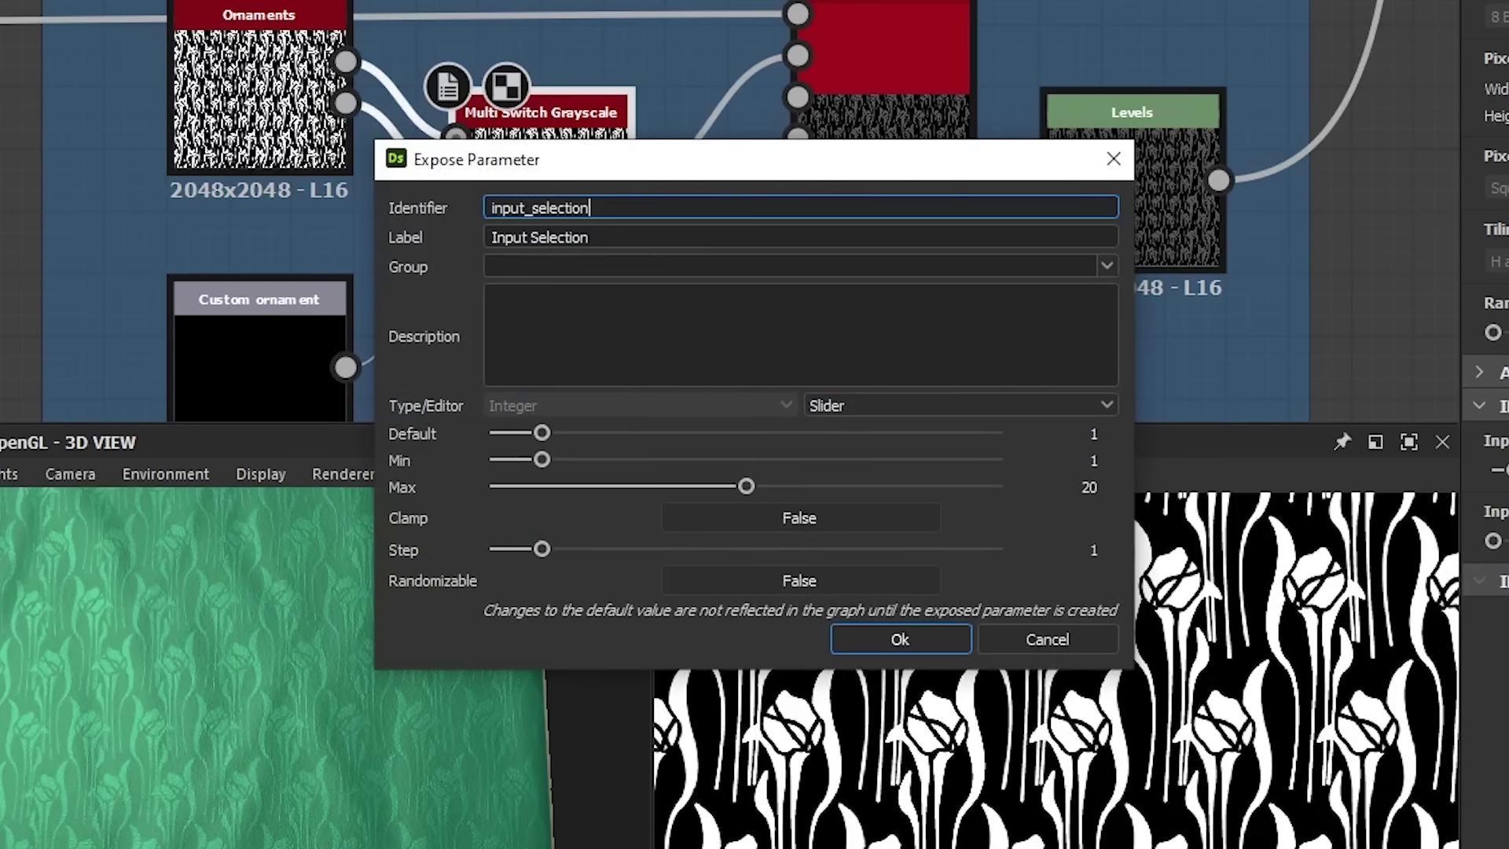
pyautogui.moveTo(817, 162); pyautogui.dragTo(772, 76)
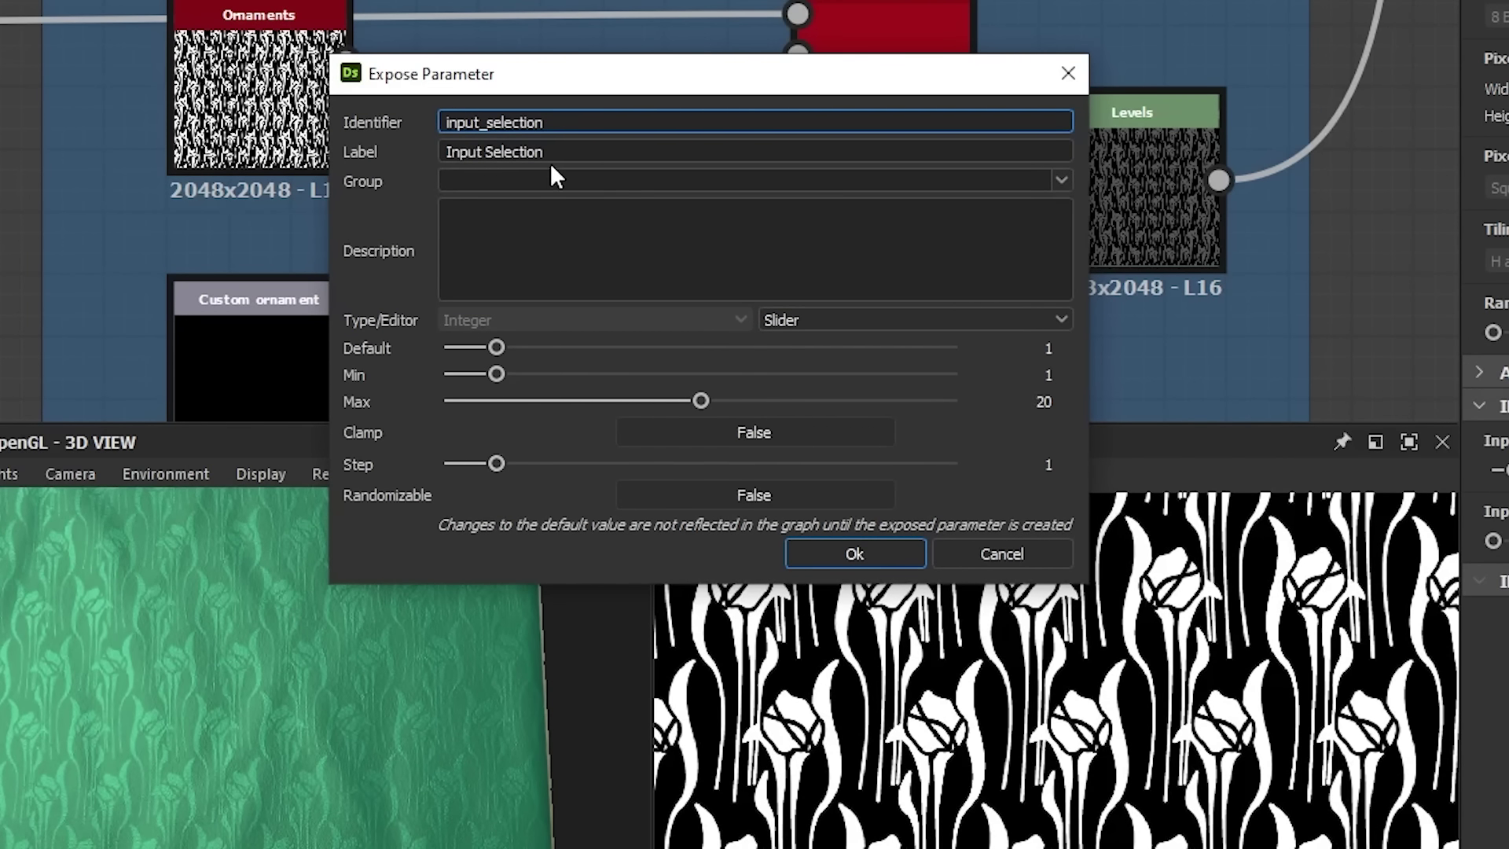
pyautogui.moveTo(579, 149); pyautogui.dragTo(449, 151)
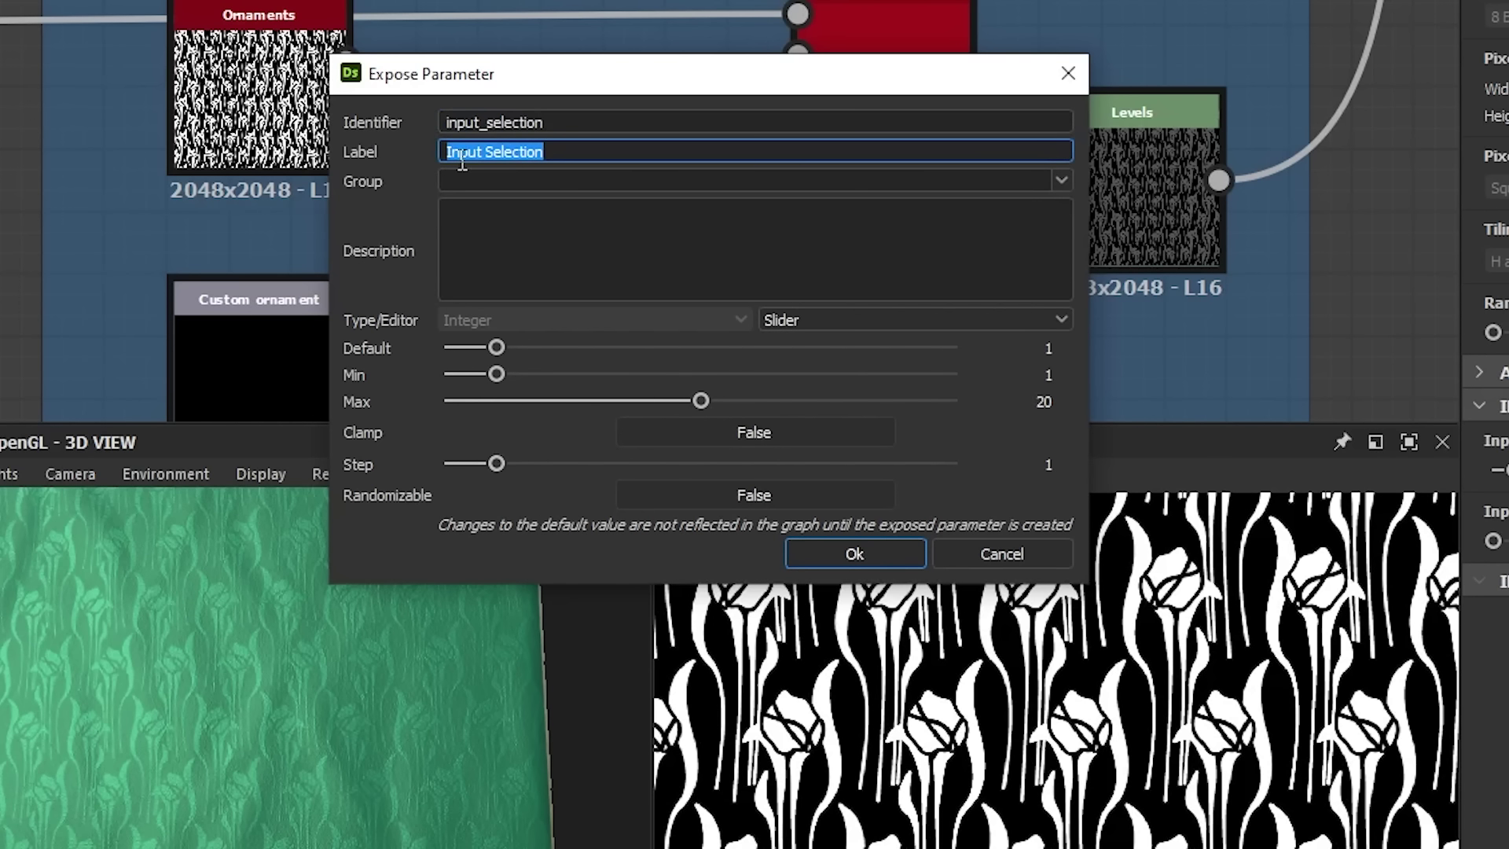
pyautogui.write('Ornament type')
pyautogui.click(839, 311)
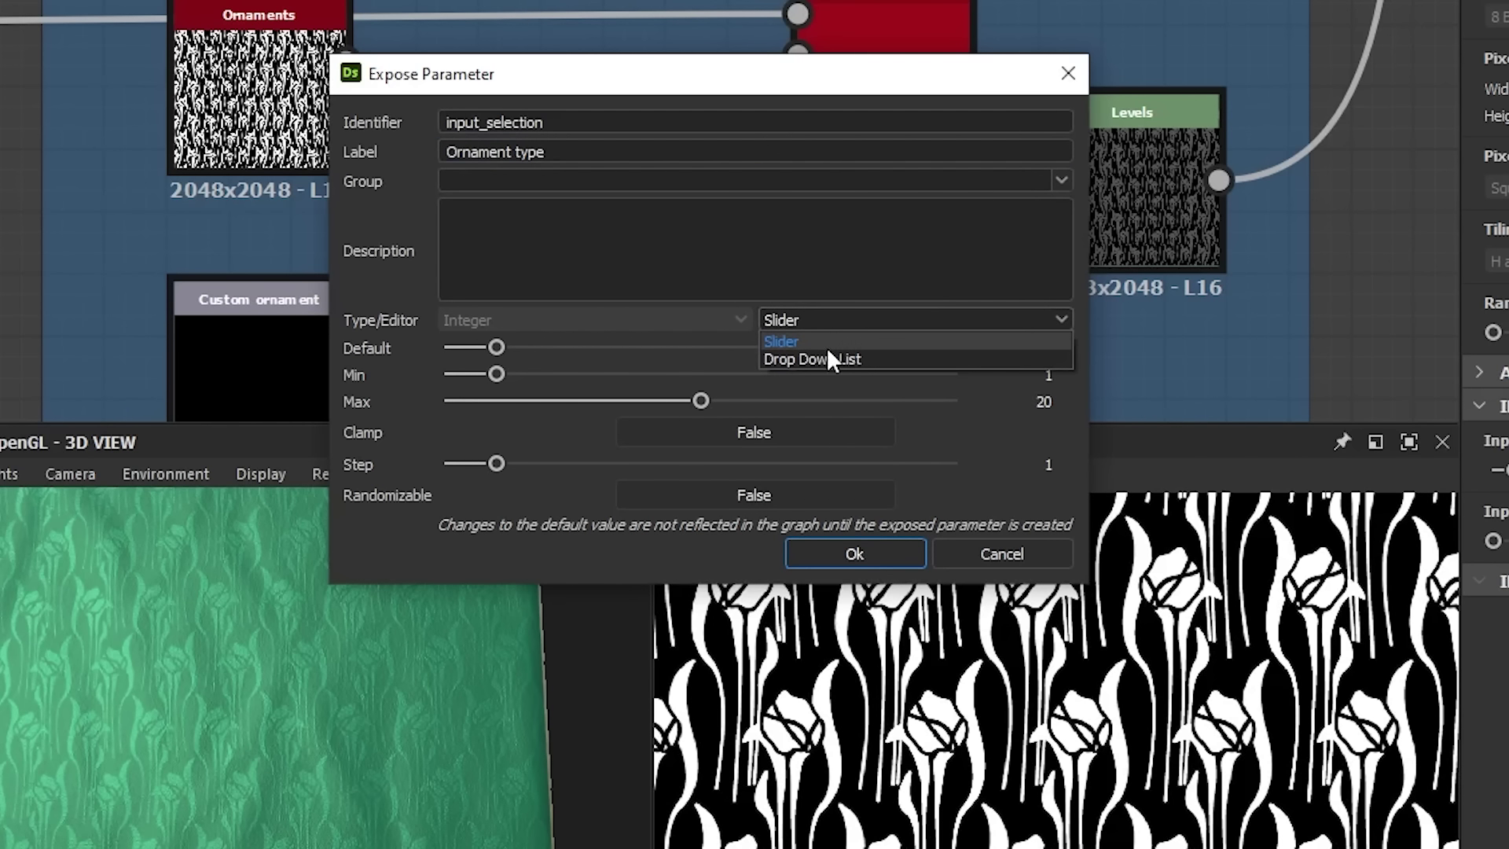
pyautogui.click(827, 353)
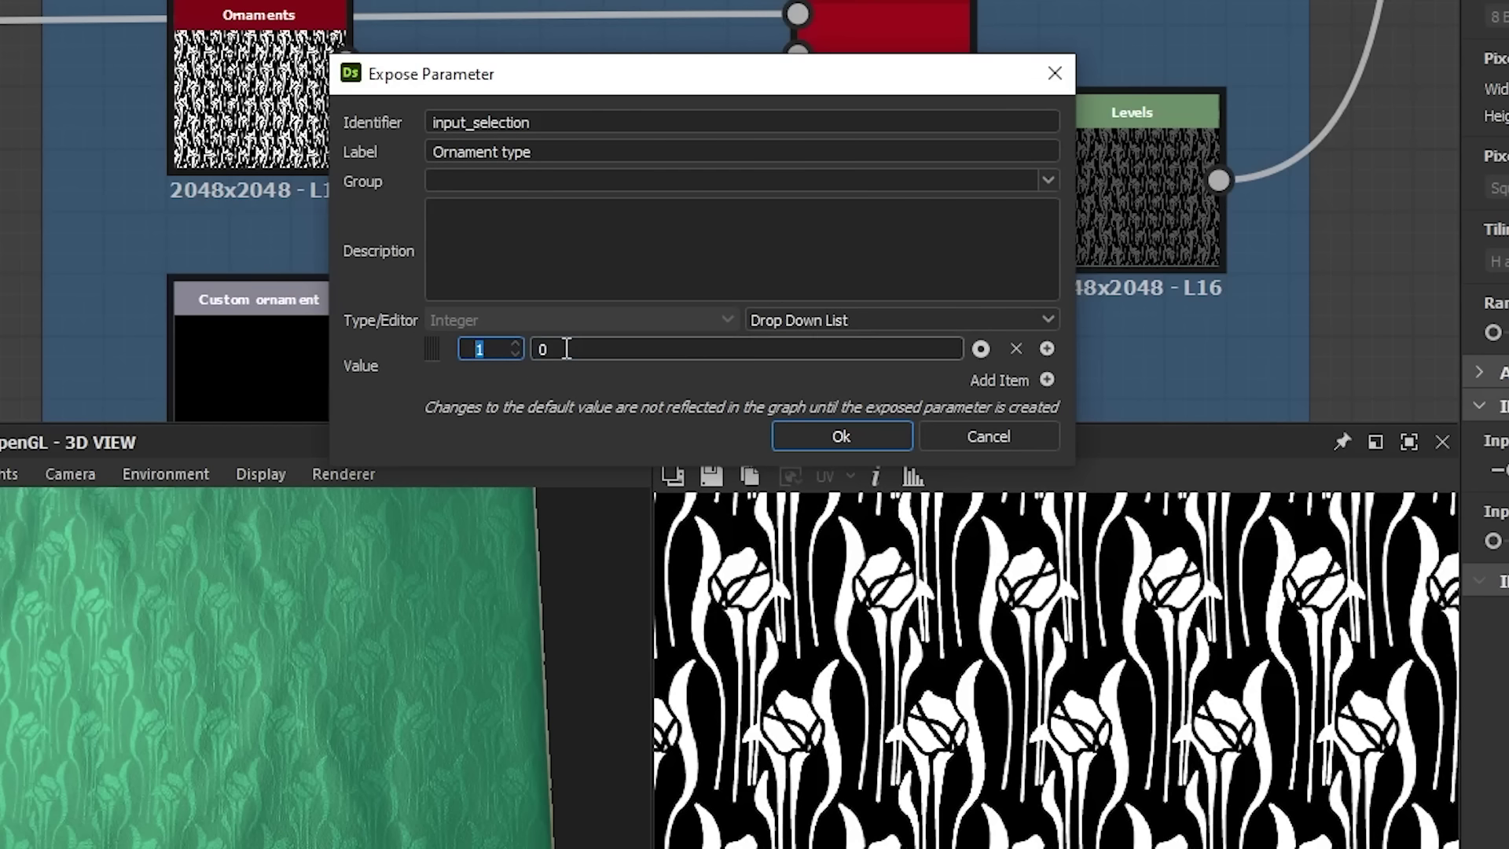
# - Define the drop-down entries of the exposed parameter as value 1 Floral and value 2 Geometrical
pyautogui.press('Tab')
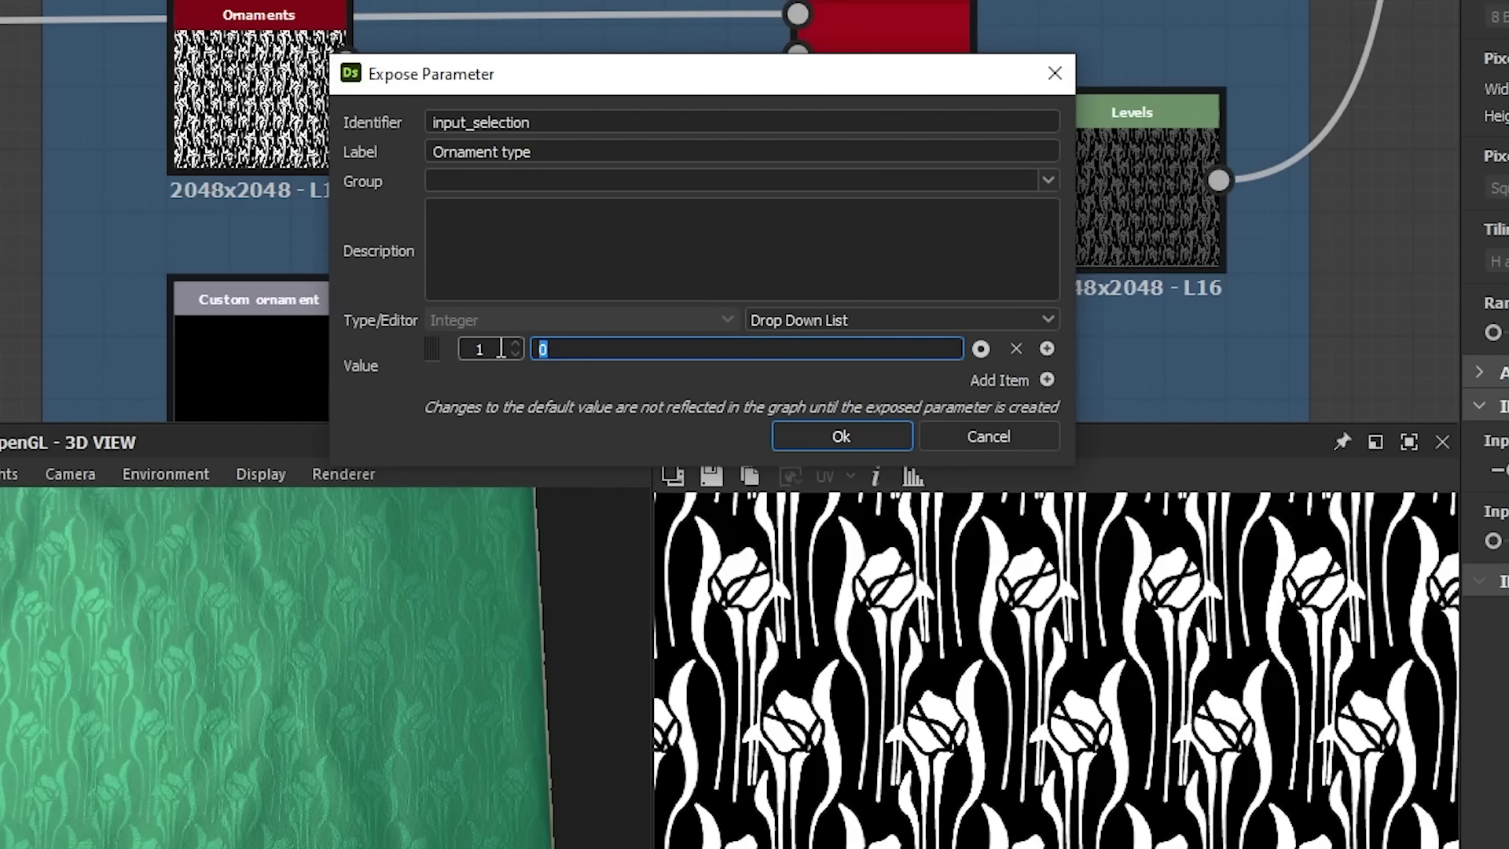
pyautogui.write('Floral')
pyautogui.click(1043, 345)
pyautogui.click(515, 368)
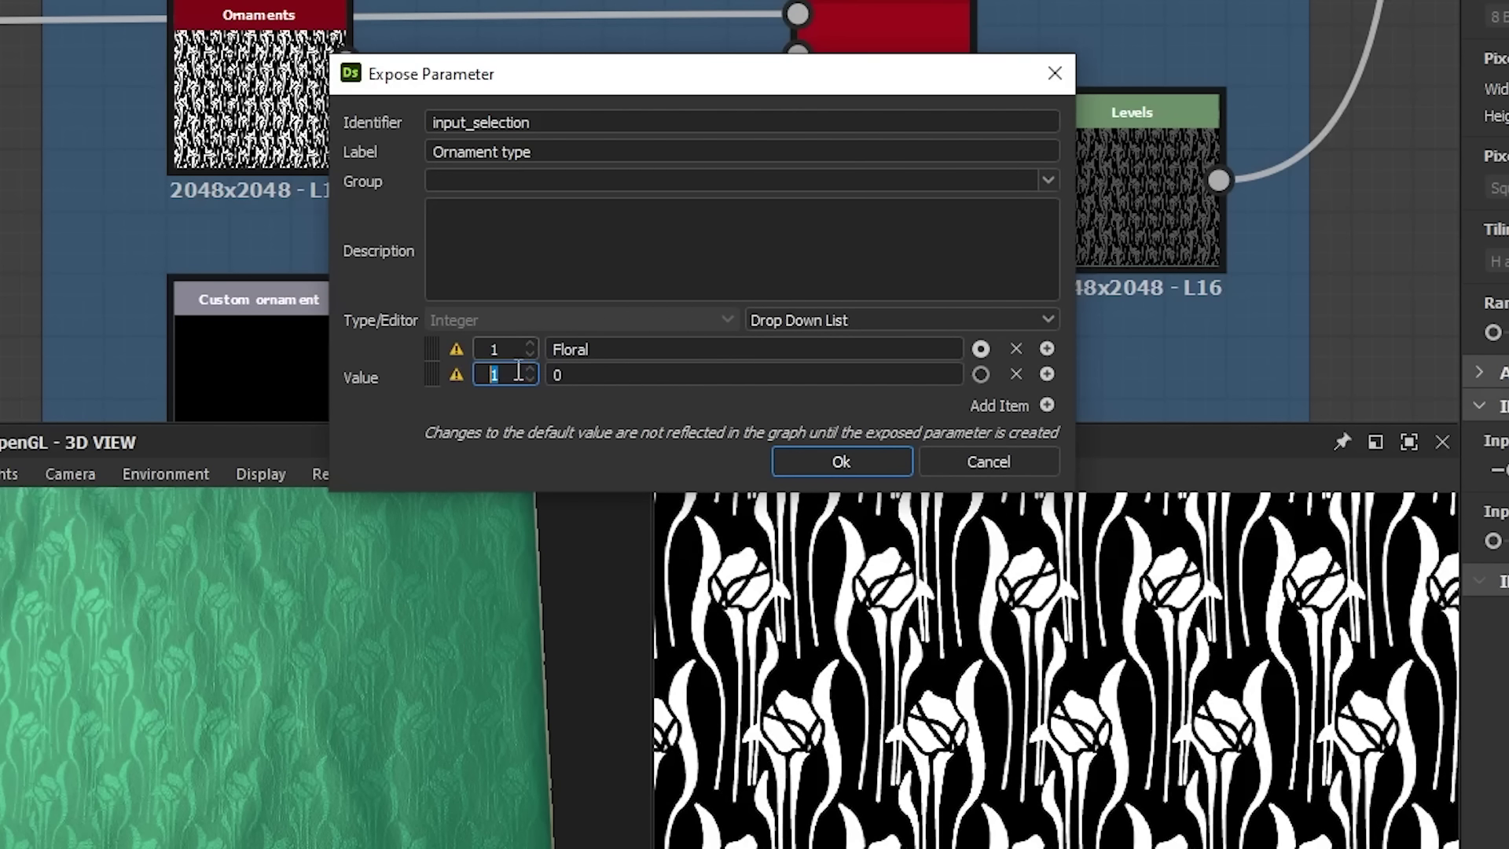
pyautogui.click(514, 368)
pyautogui.press('Tab')
pyautogui.write('Geometrical')
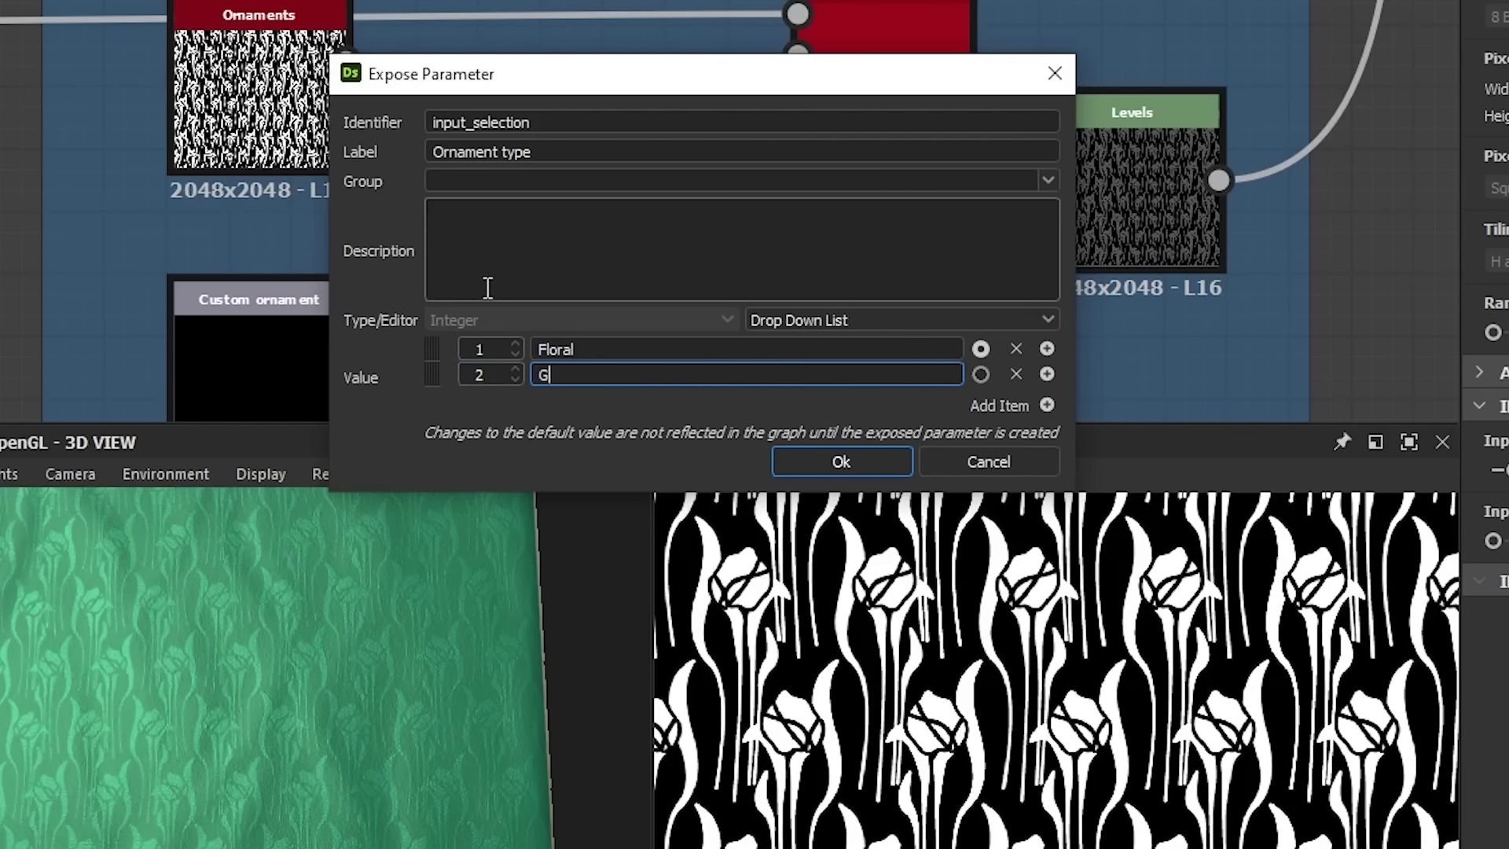
# - Add a third drop-down entry with value 3 named Custom and confirm the exposed parameter
pyautogui.click(1047, 374)
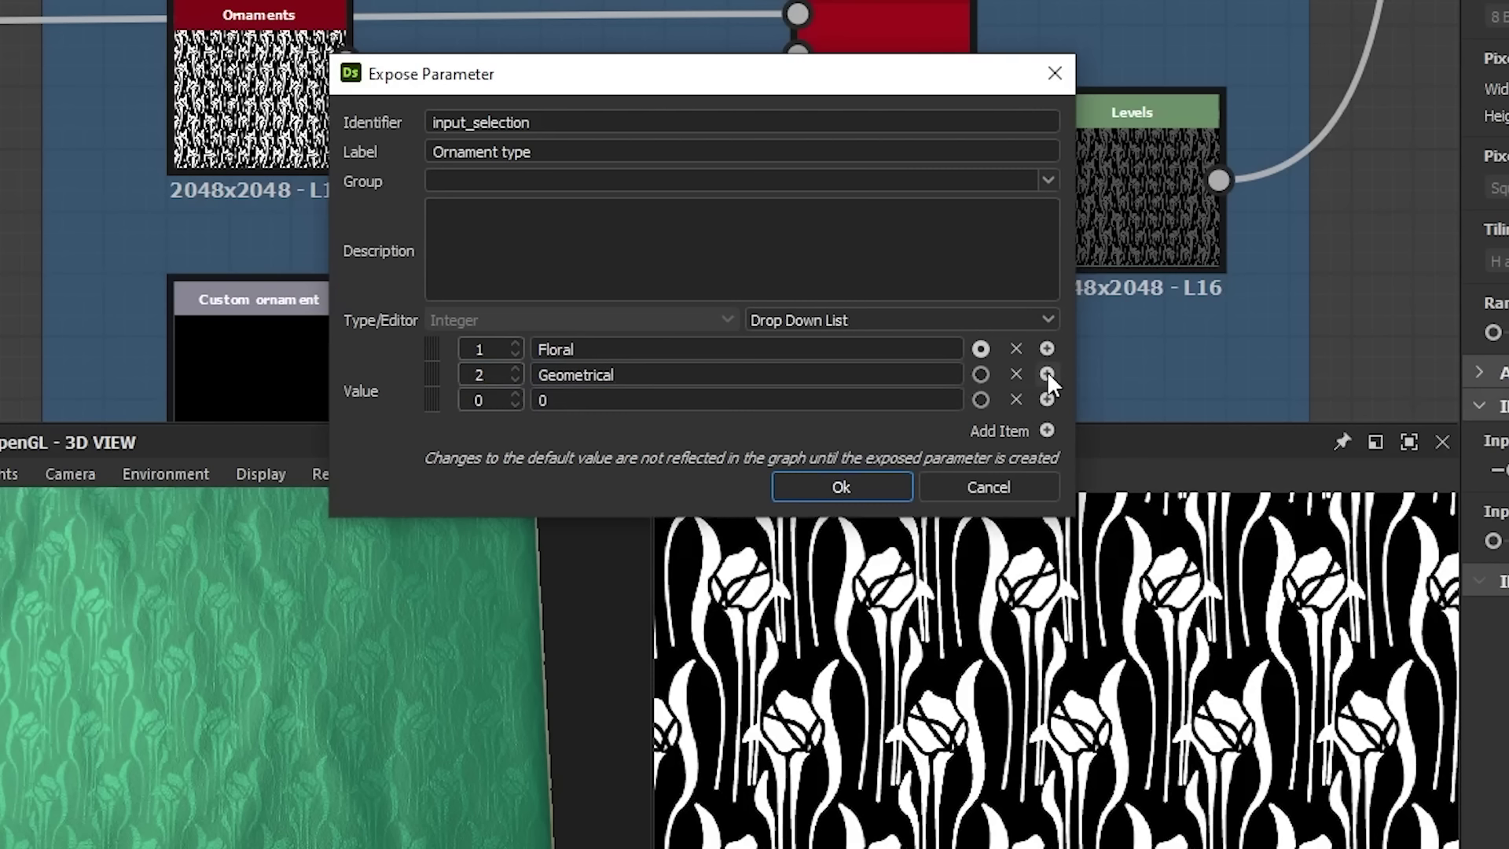
pyautogui.click(515, 395)
pyautogui.click(516, 394)
pyautogui.click(516, 395)
pyautogui.press('Tab')
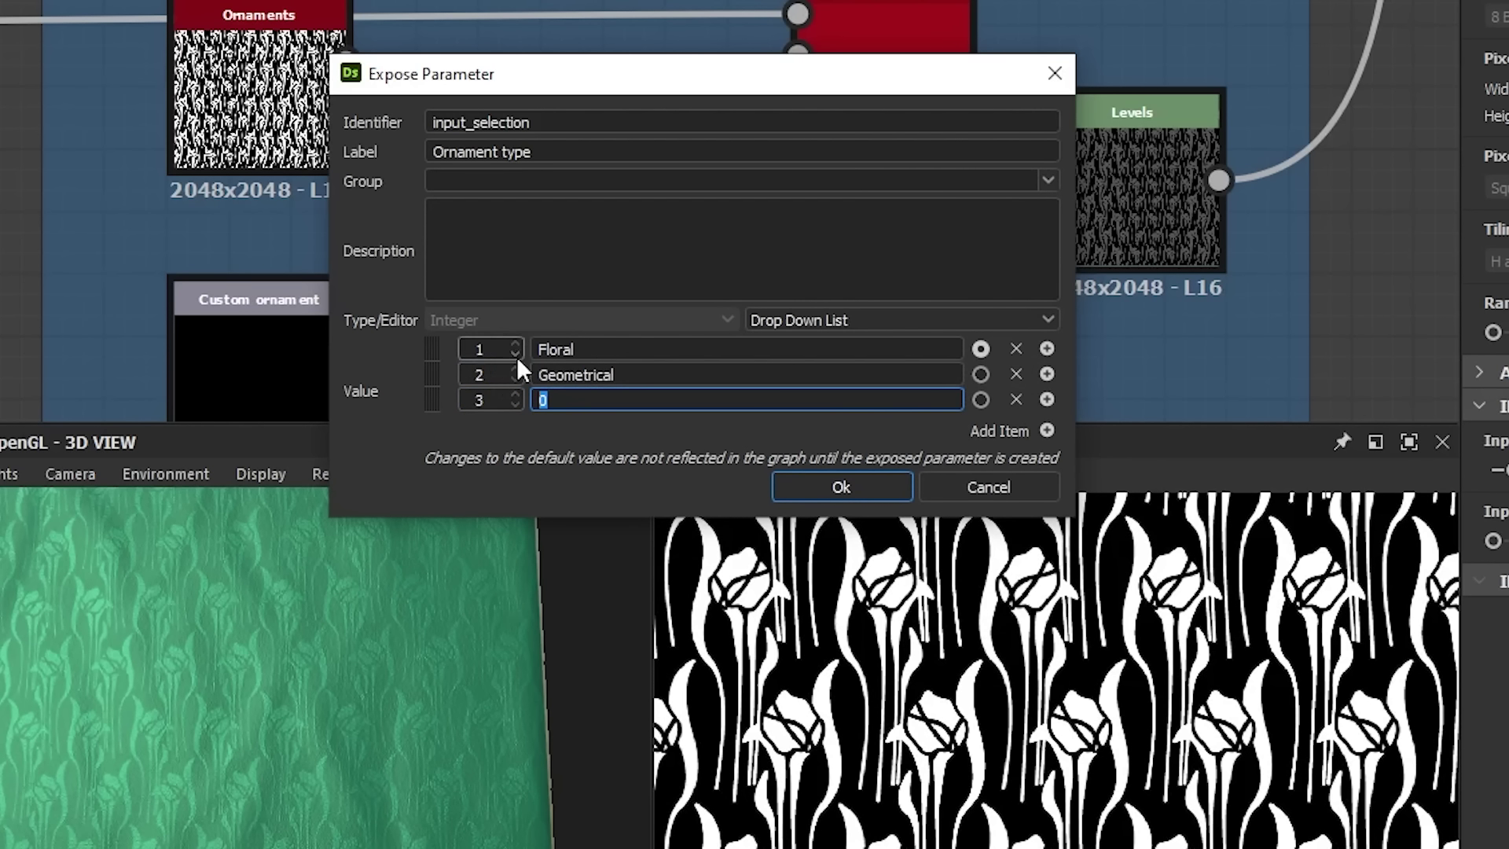
pyautogui.write('Custom')
pyautogui.click(864, 490)
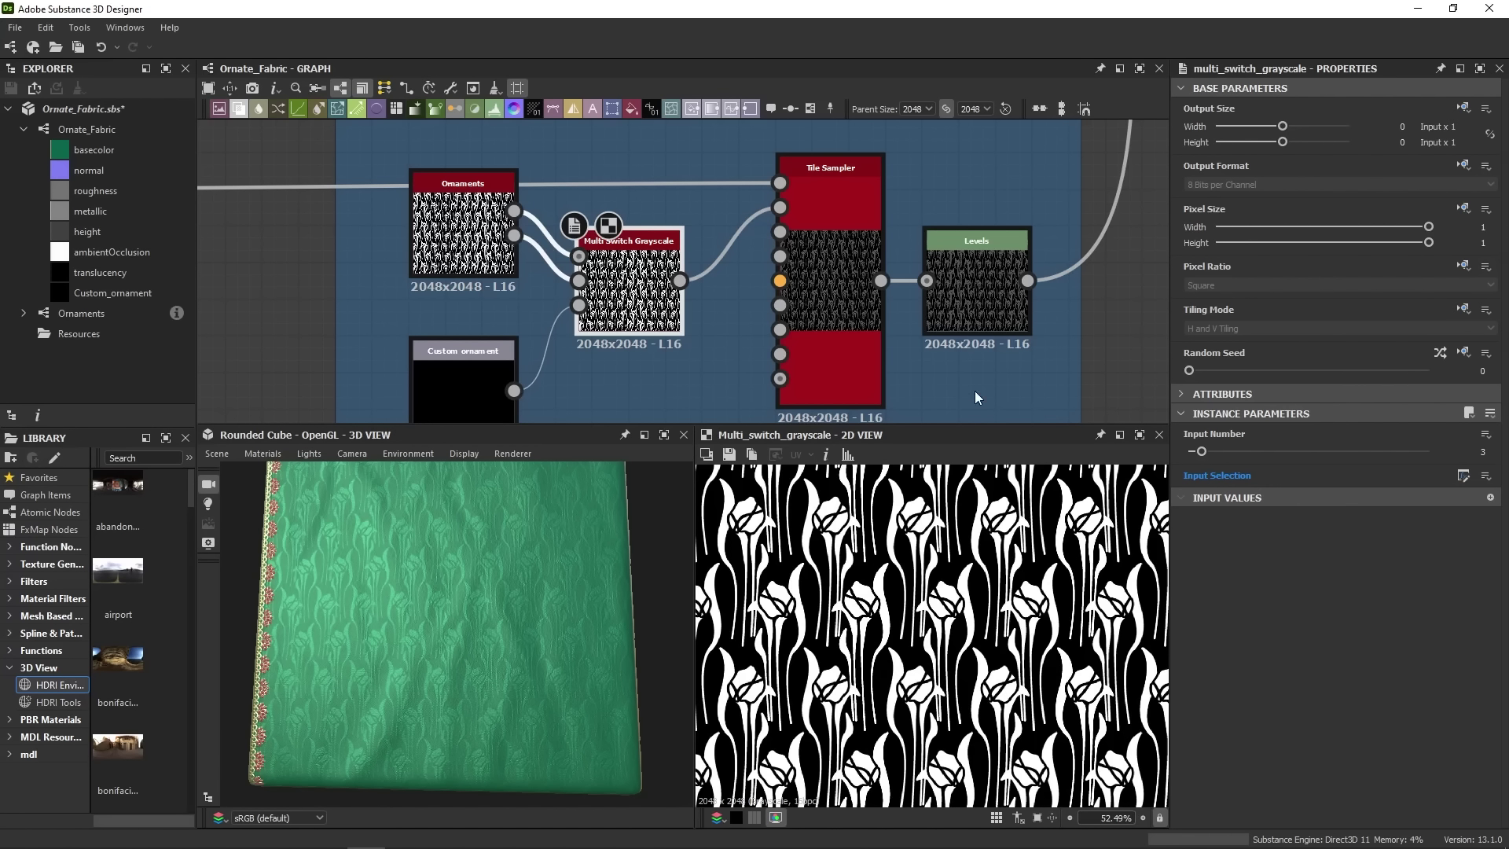
# - Review the settings and drop-down entries of the Ornament type parameter in the graph's input parameters
pyautogui.scroll(-3, 937, 365)
pyautogui.moveTo(784, 282); pyautogui.dragTo(705, 258, button='middle')
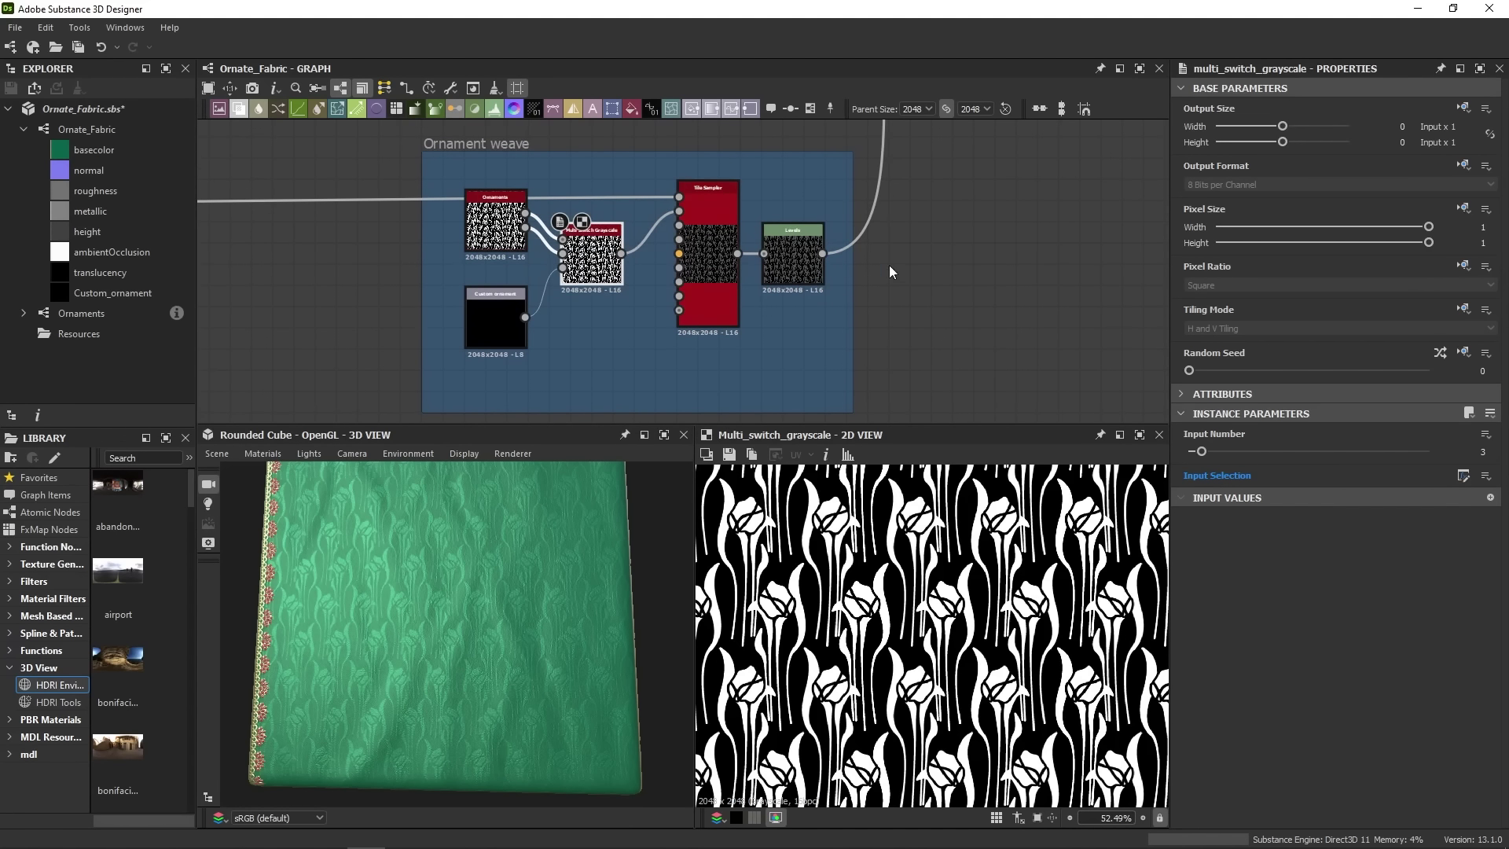
pyautogui.click(951, 259)
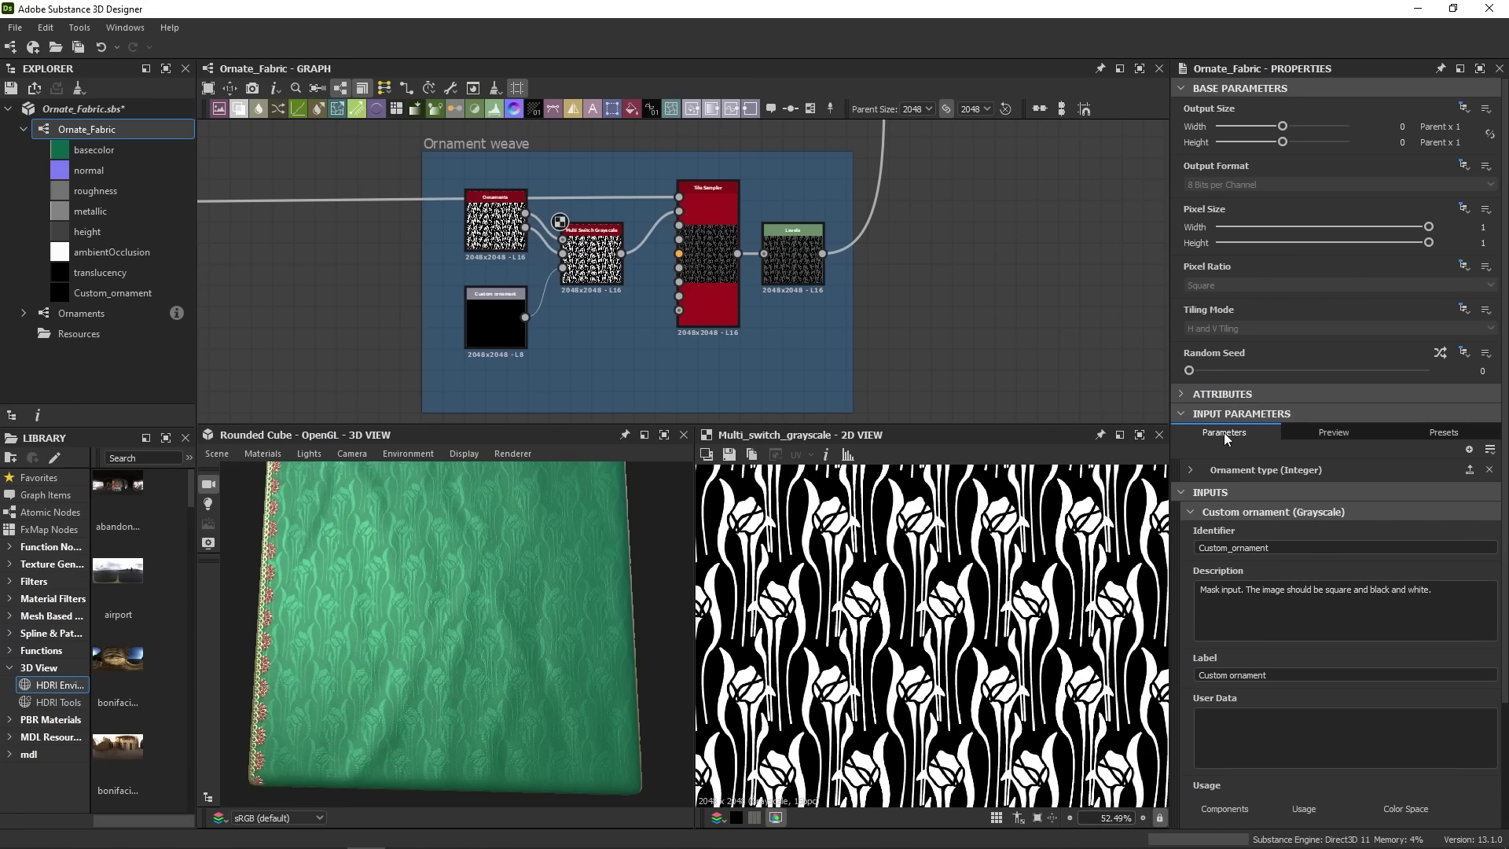
pyautogui.click(1185, 471)
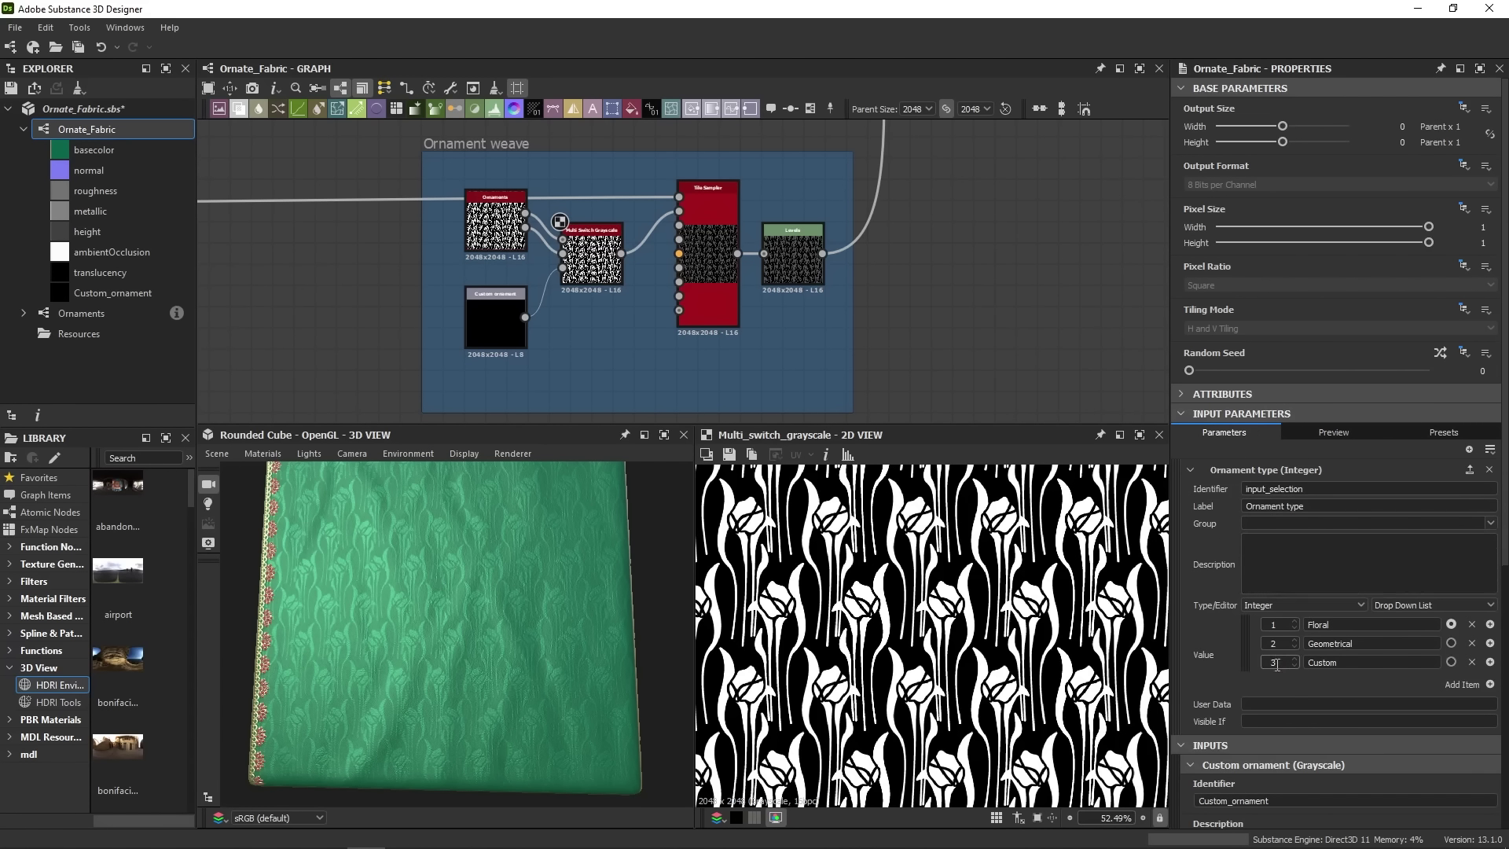
pyautogui.doubleClick(1377, 640)
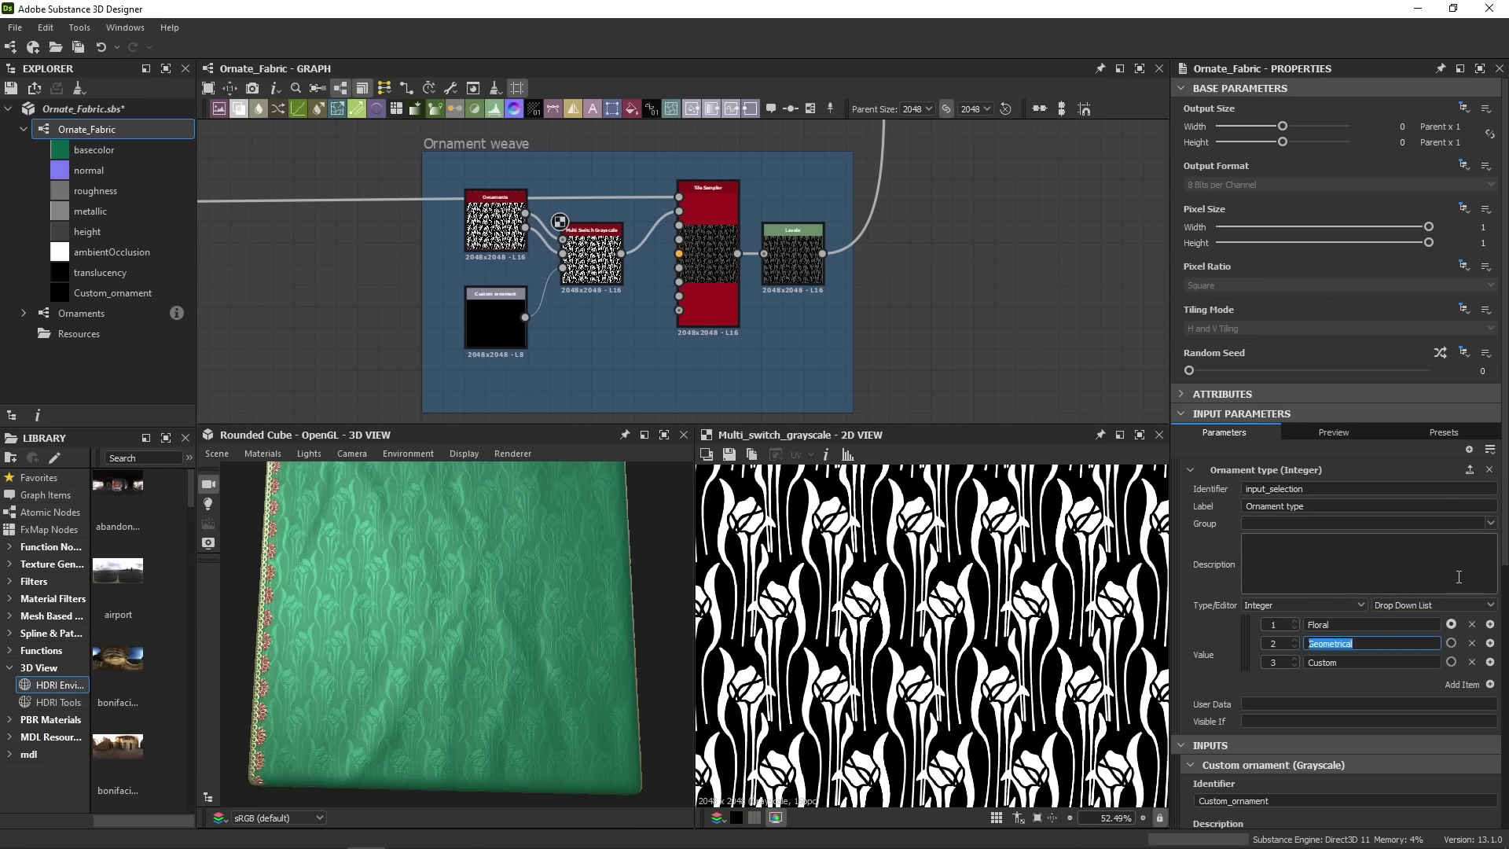
pyautogui.press('Return')
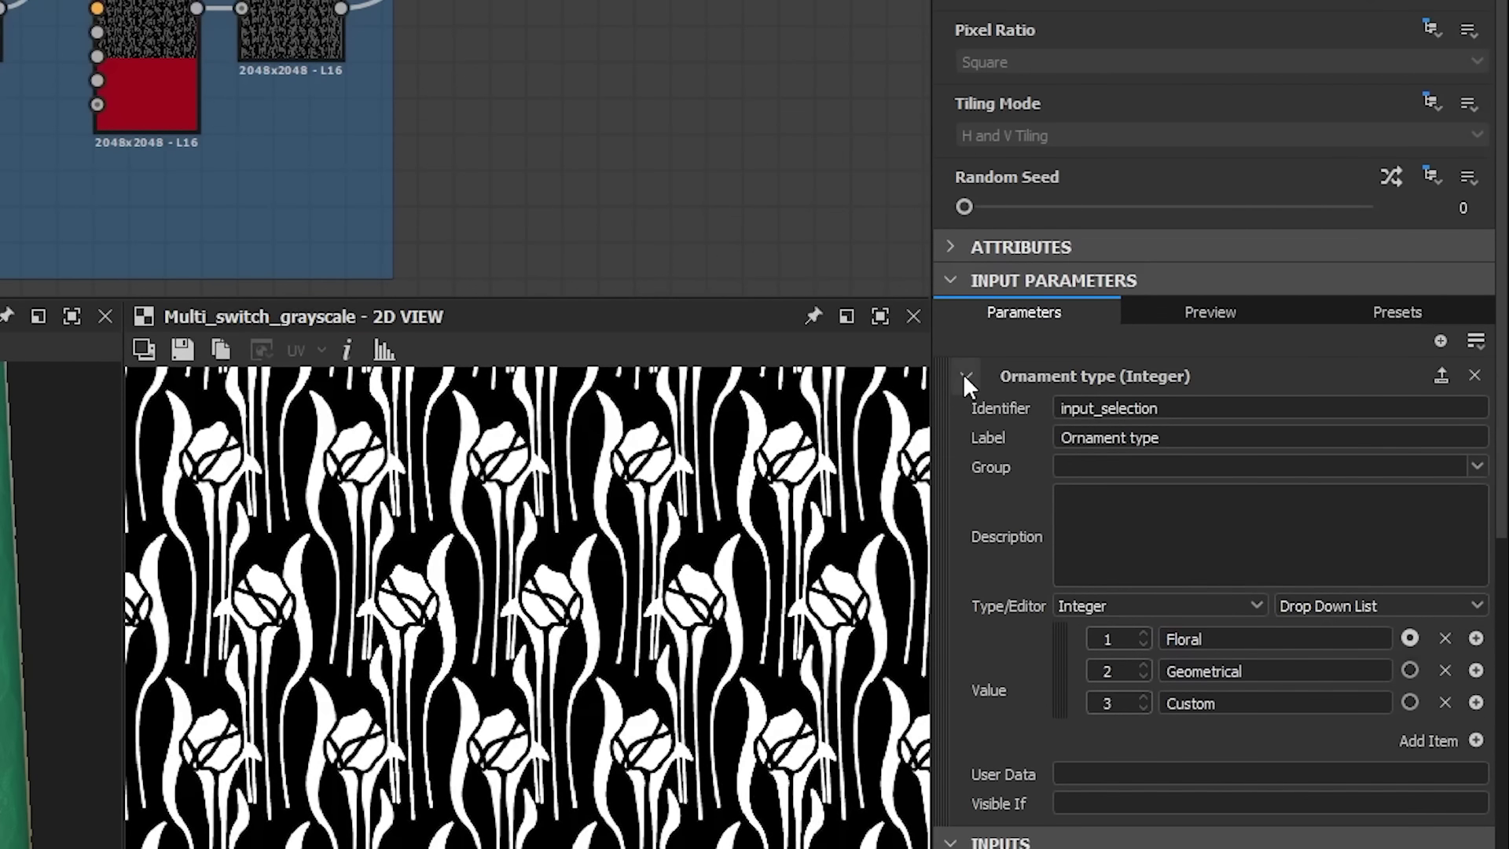
pyautogui.click(965, 378)
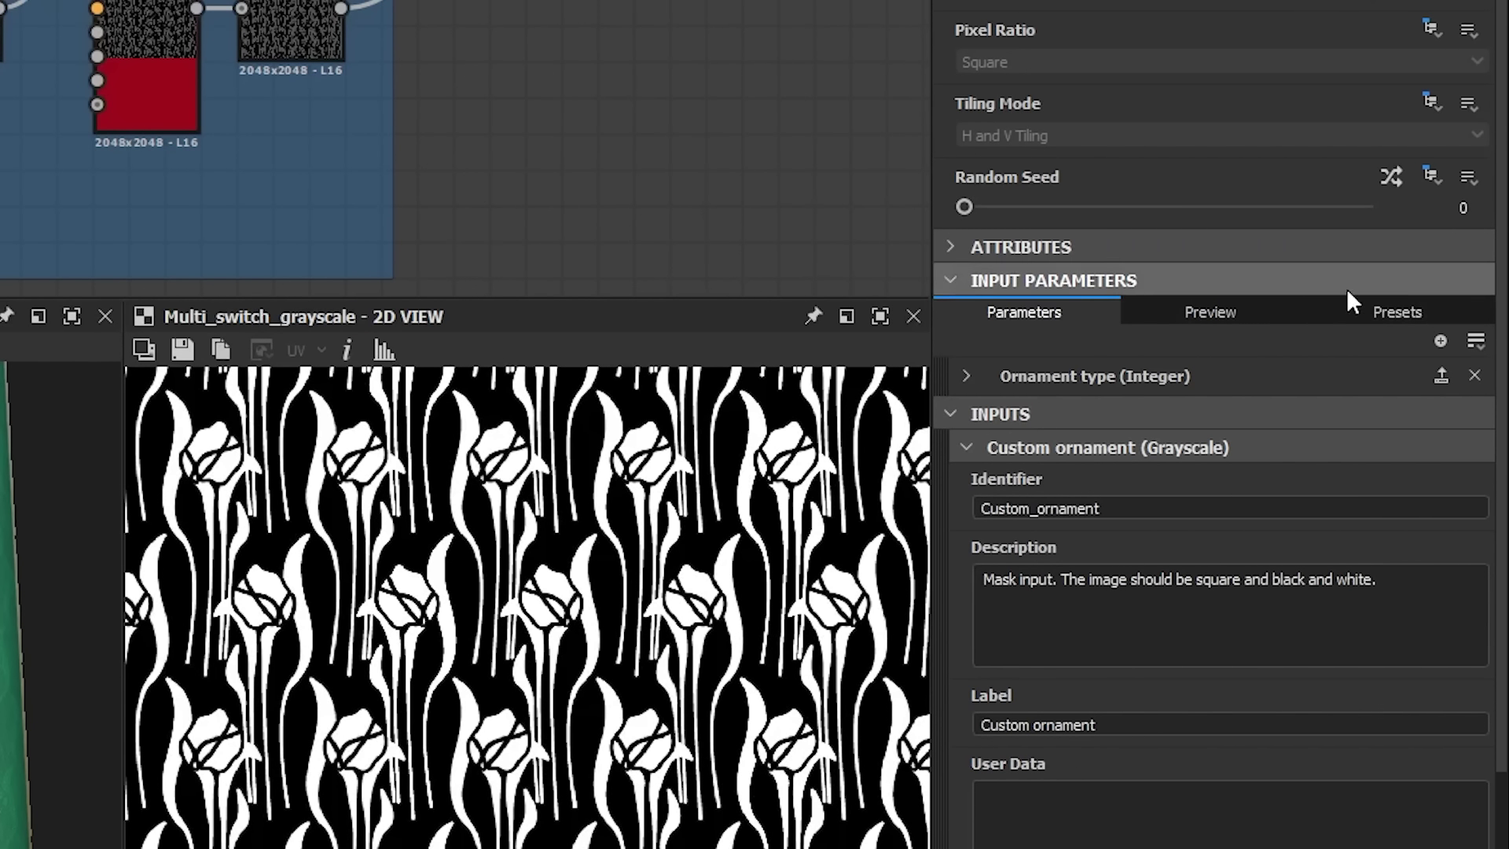
# - Preview the graph's Ornament type parameter with Geometrical and Floral, and restore the Default Settings
pyautogui.click(1225, 321)
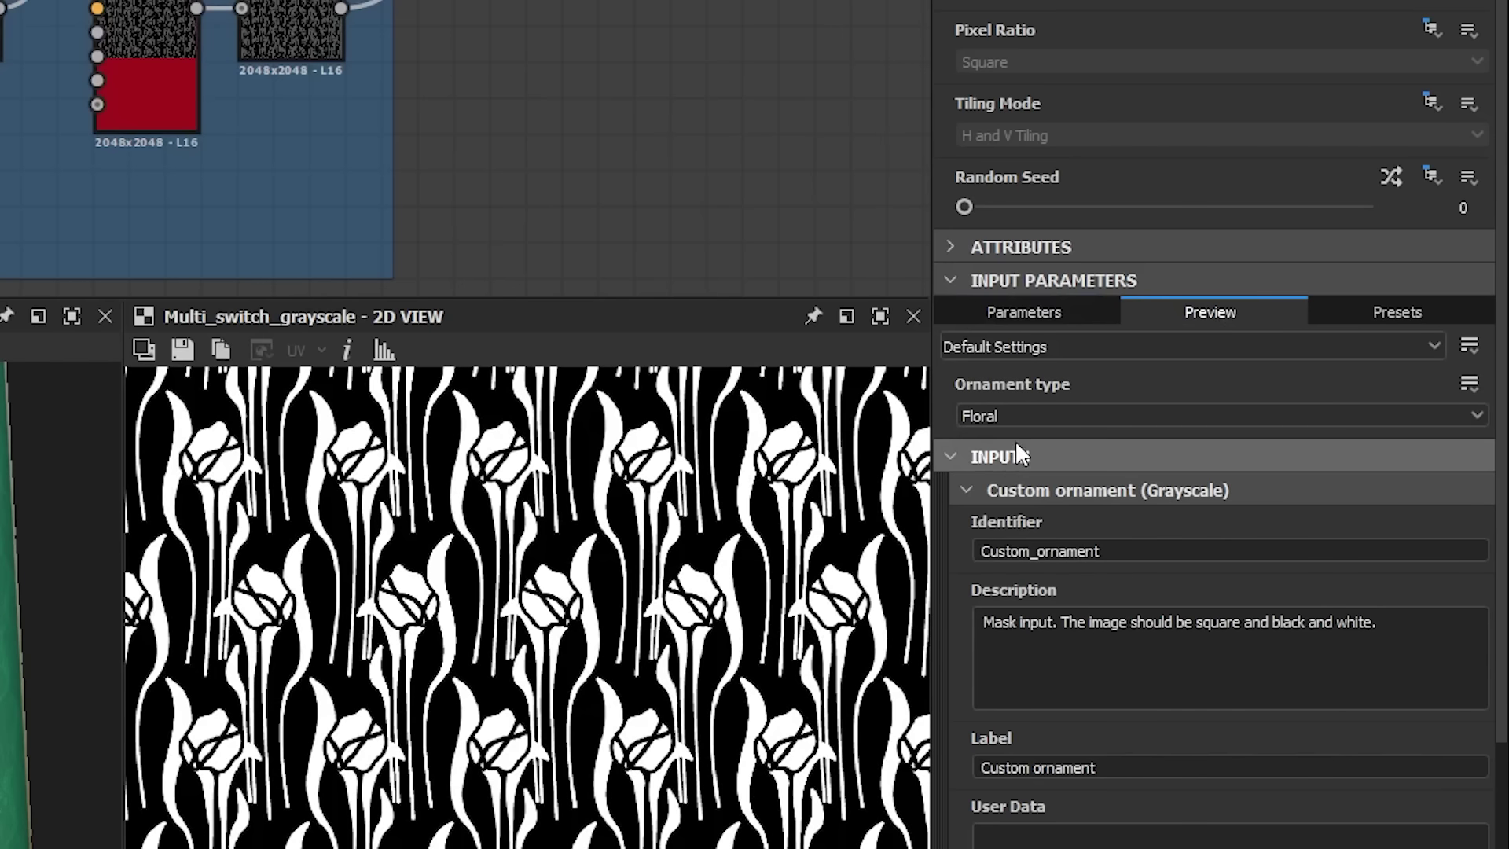
pyautogui.click(954, 456)
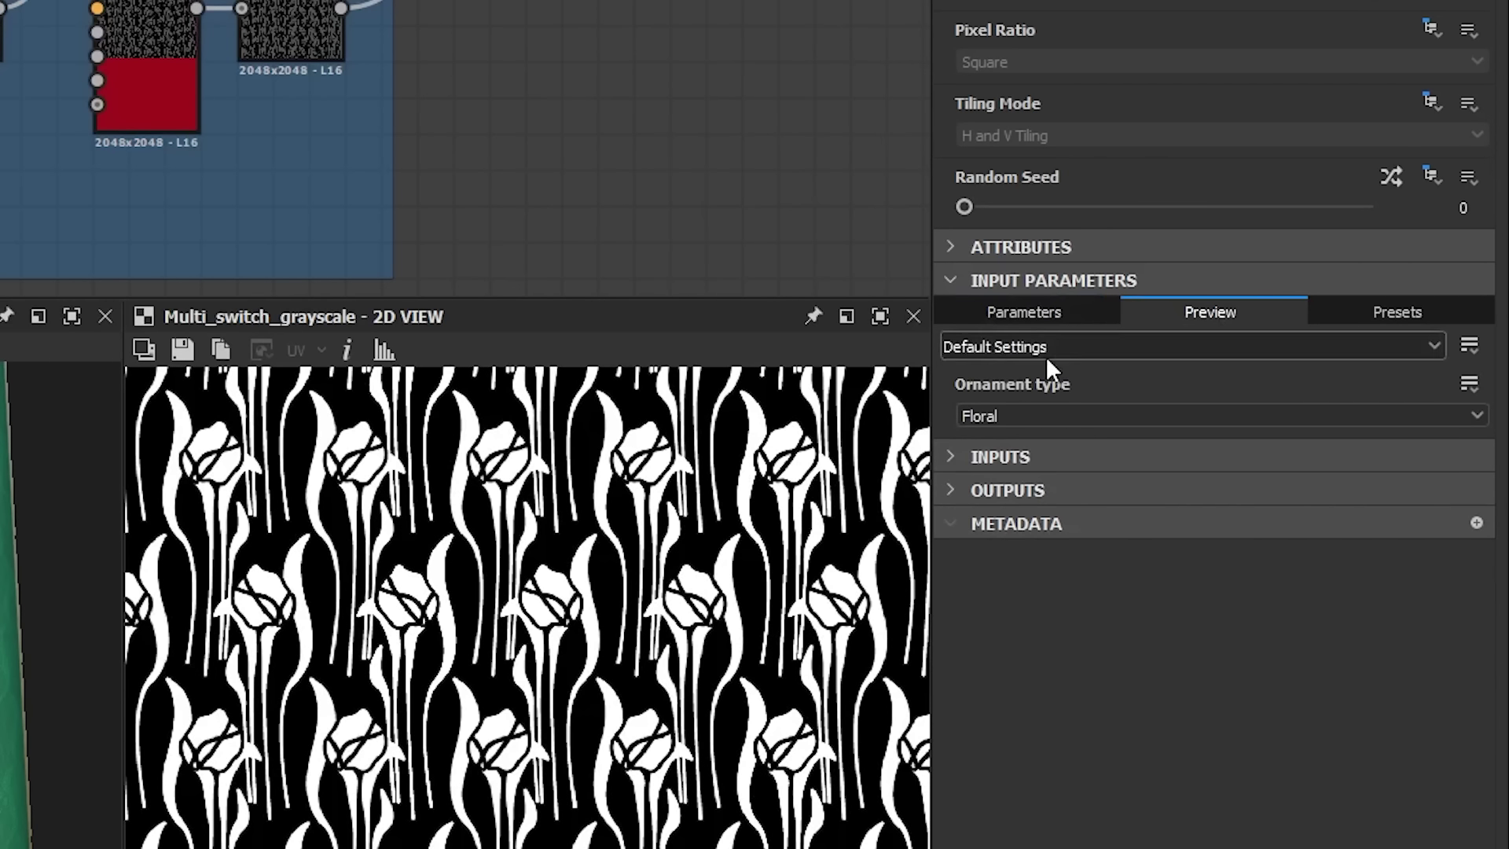
pyautogui.click(995, 412)
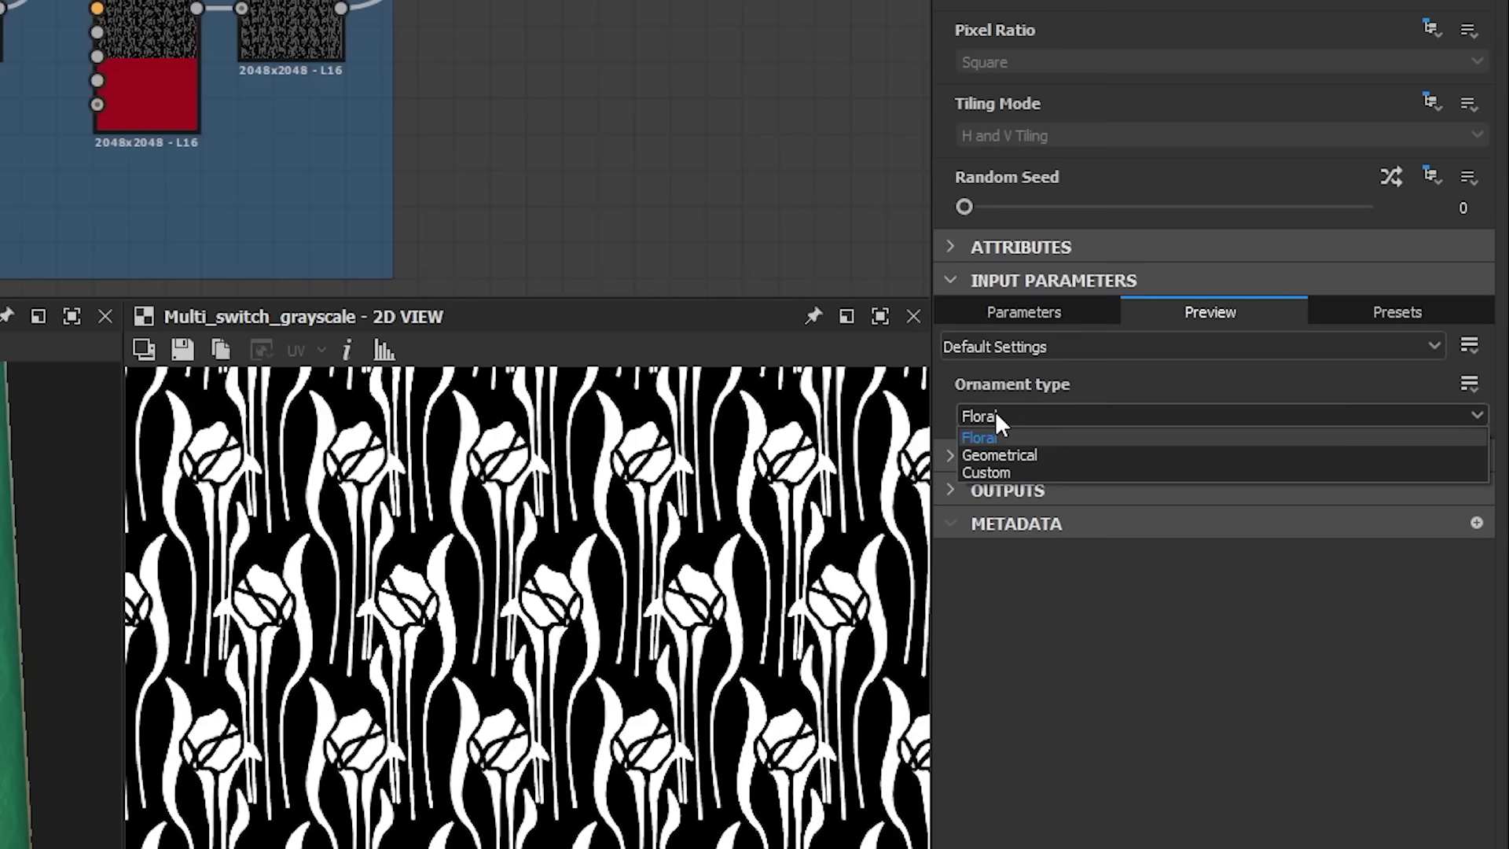
pyautogui.click(1026, 457)
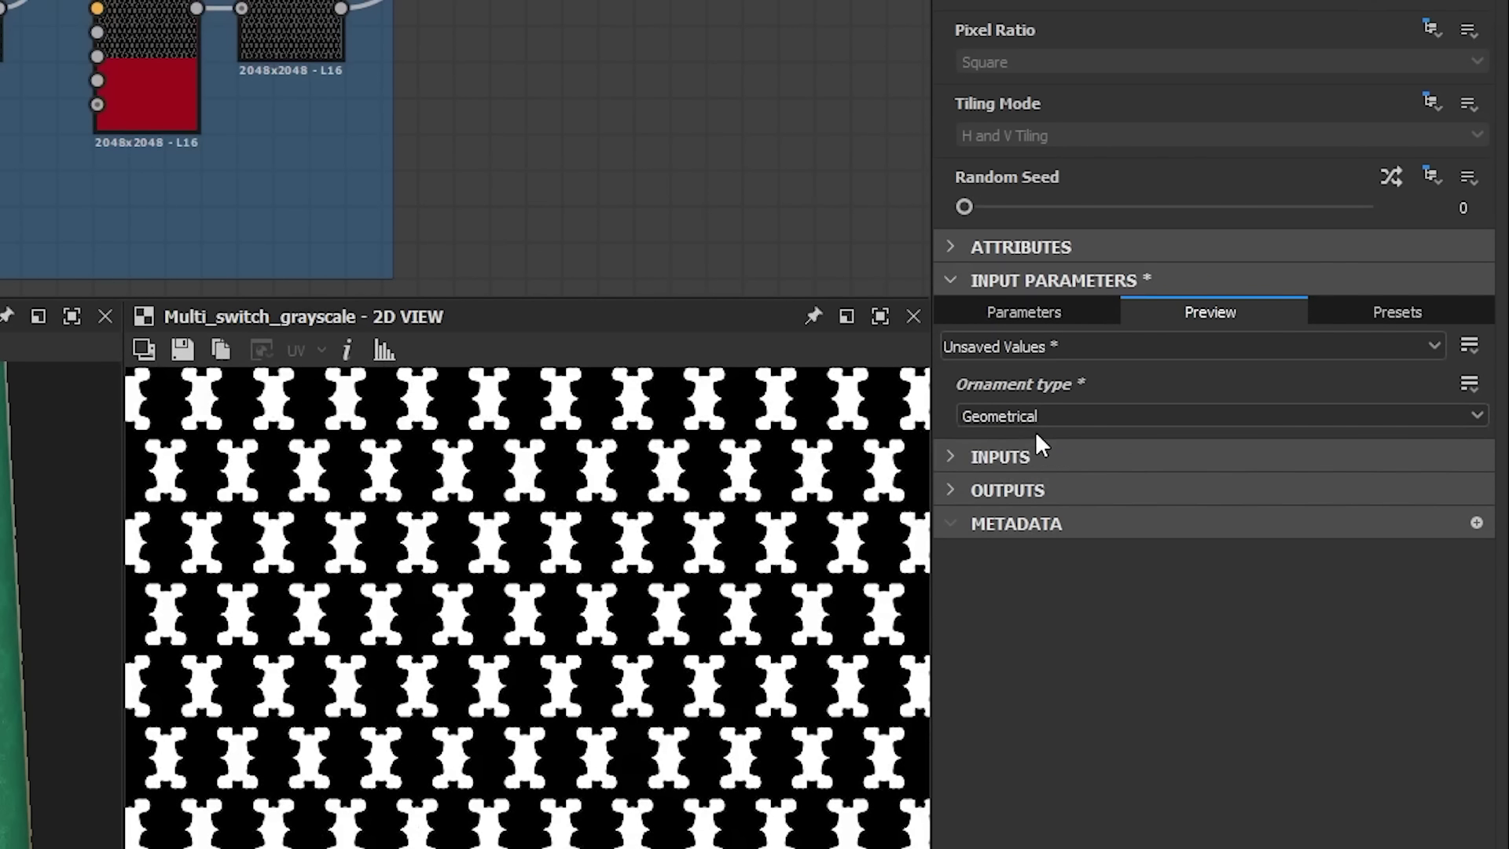
pyautogui.click(1055, 423)
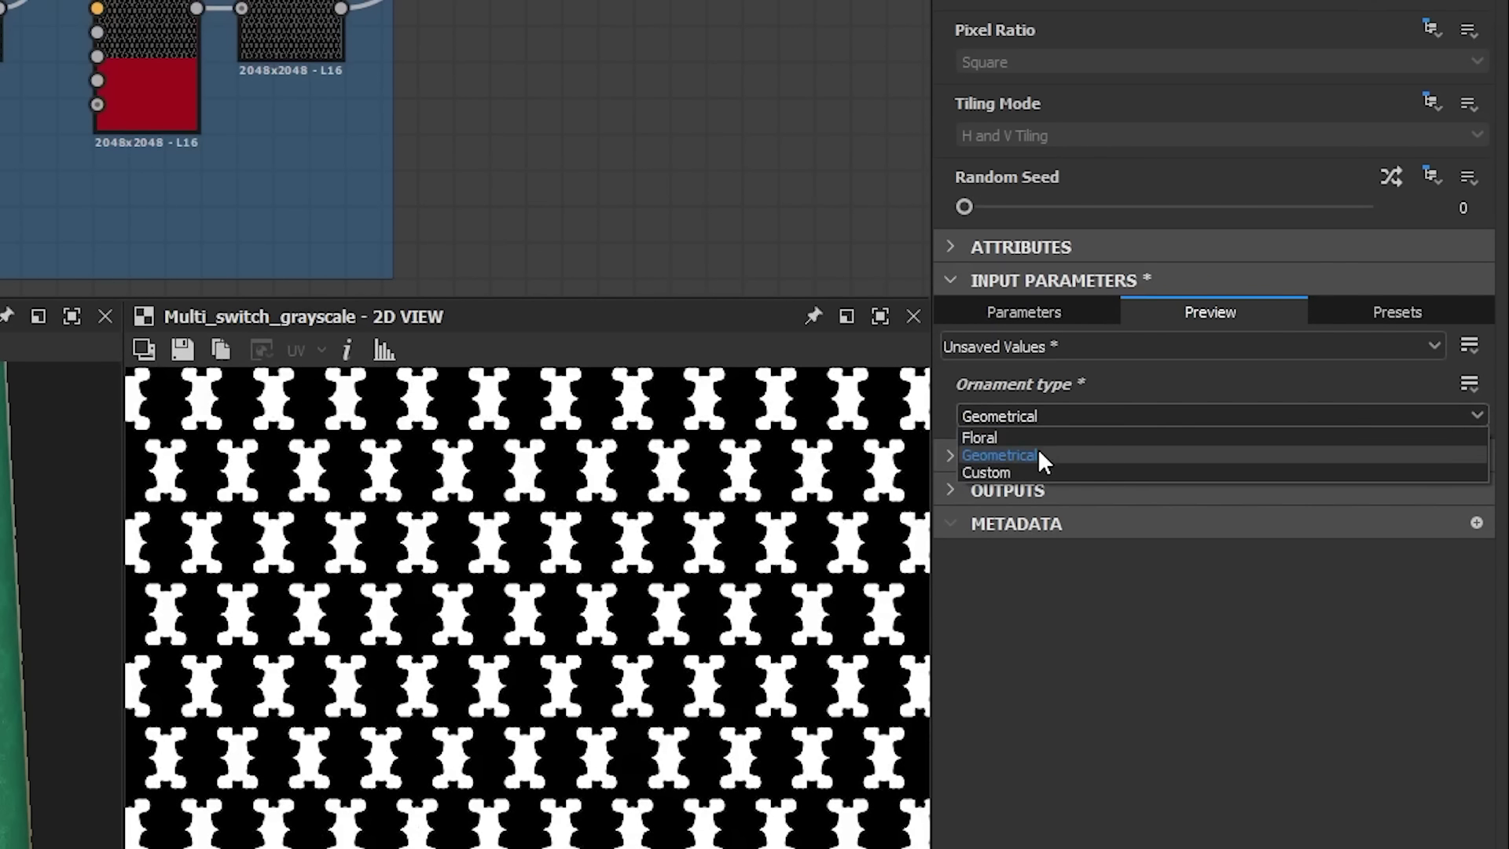
pyautogui.click(1077, 435)
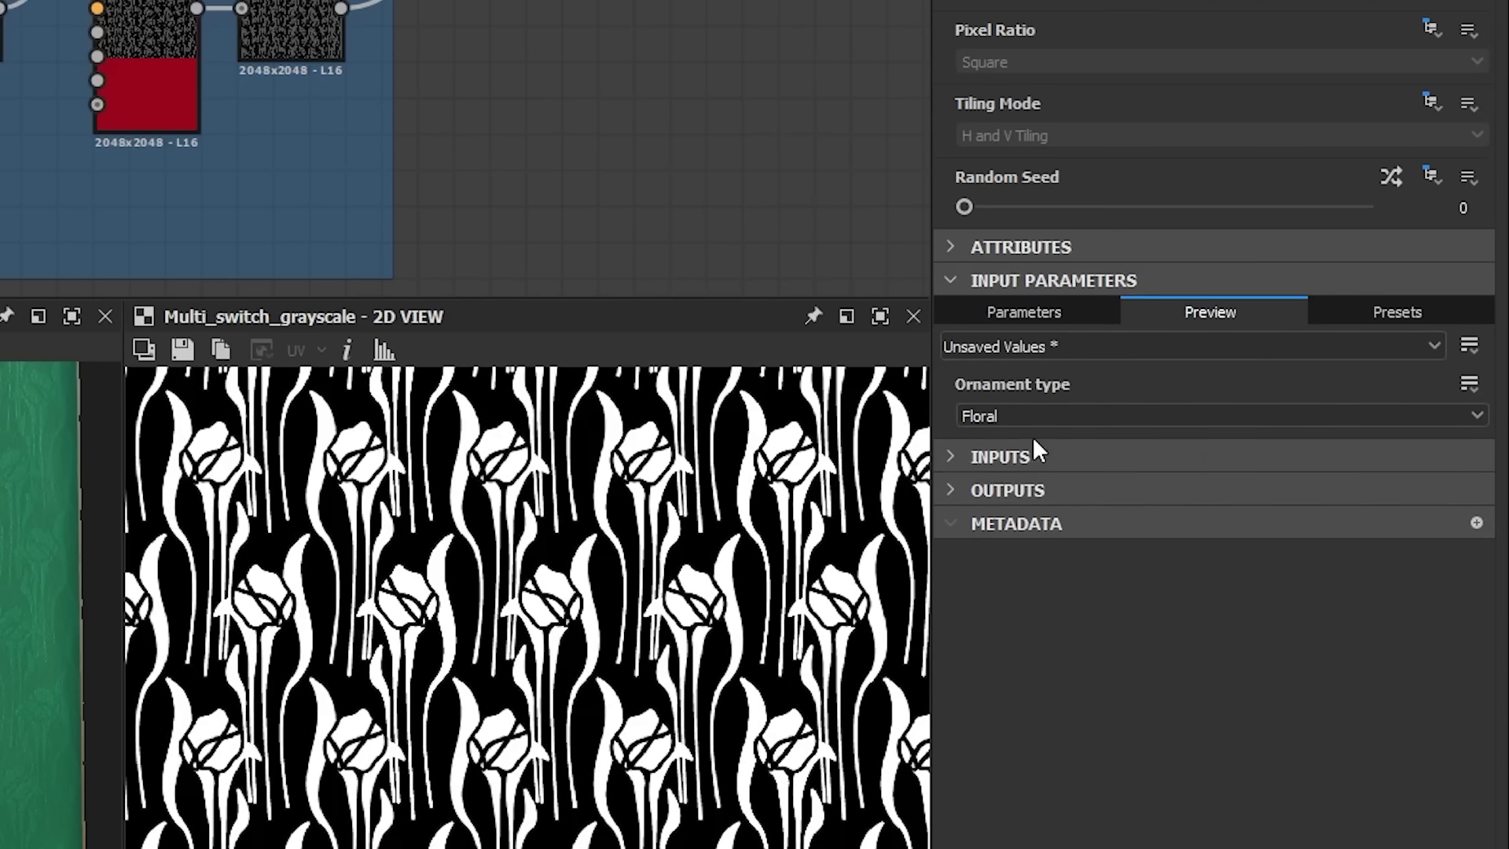
pyautogui.click(1068, 352)
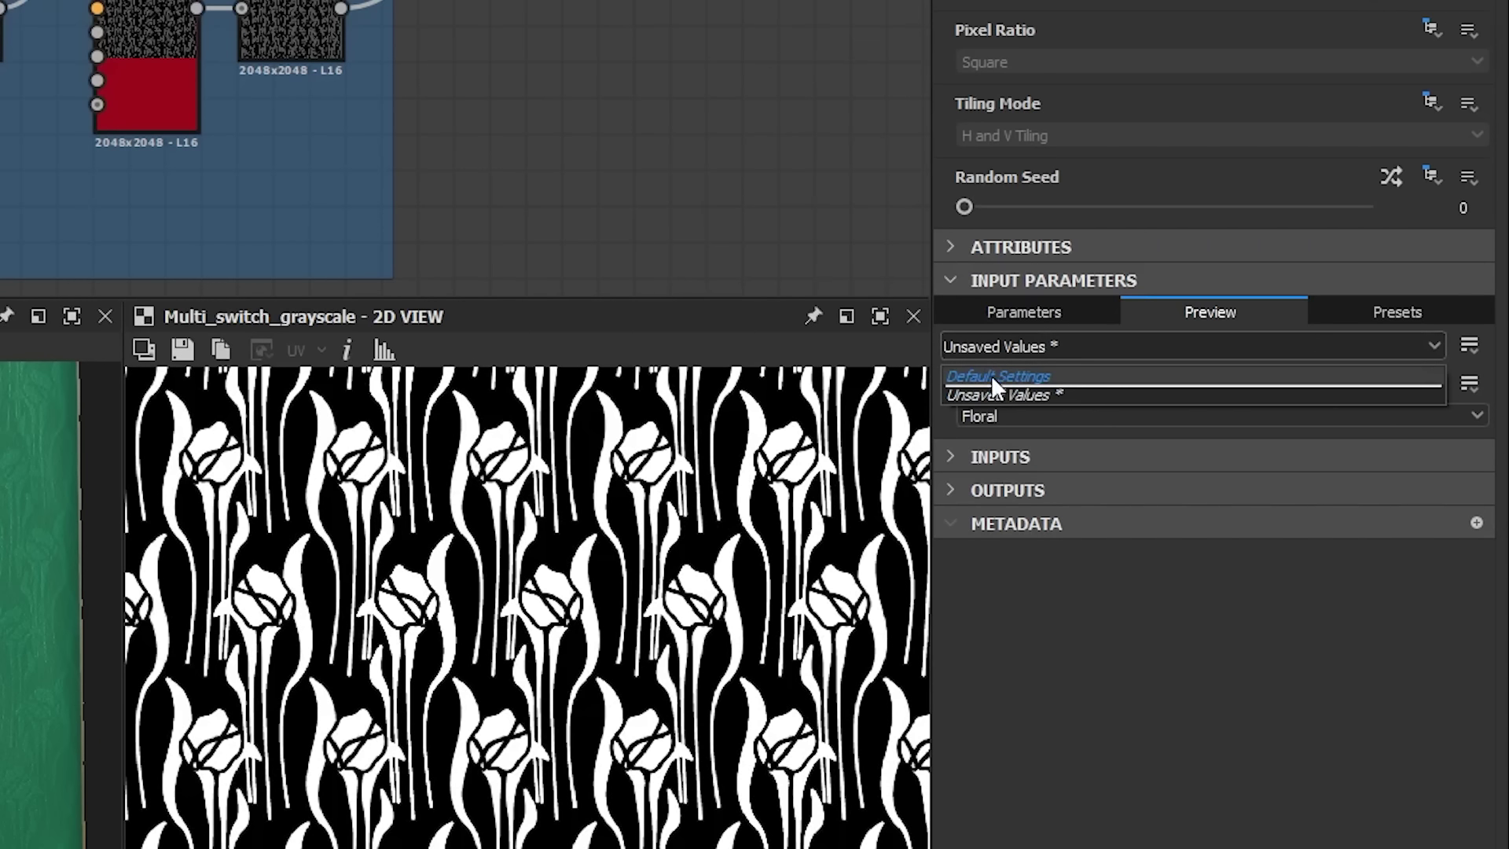
pyautogui.click(999, 375)
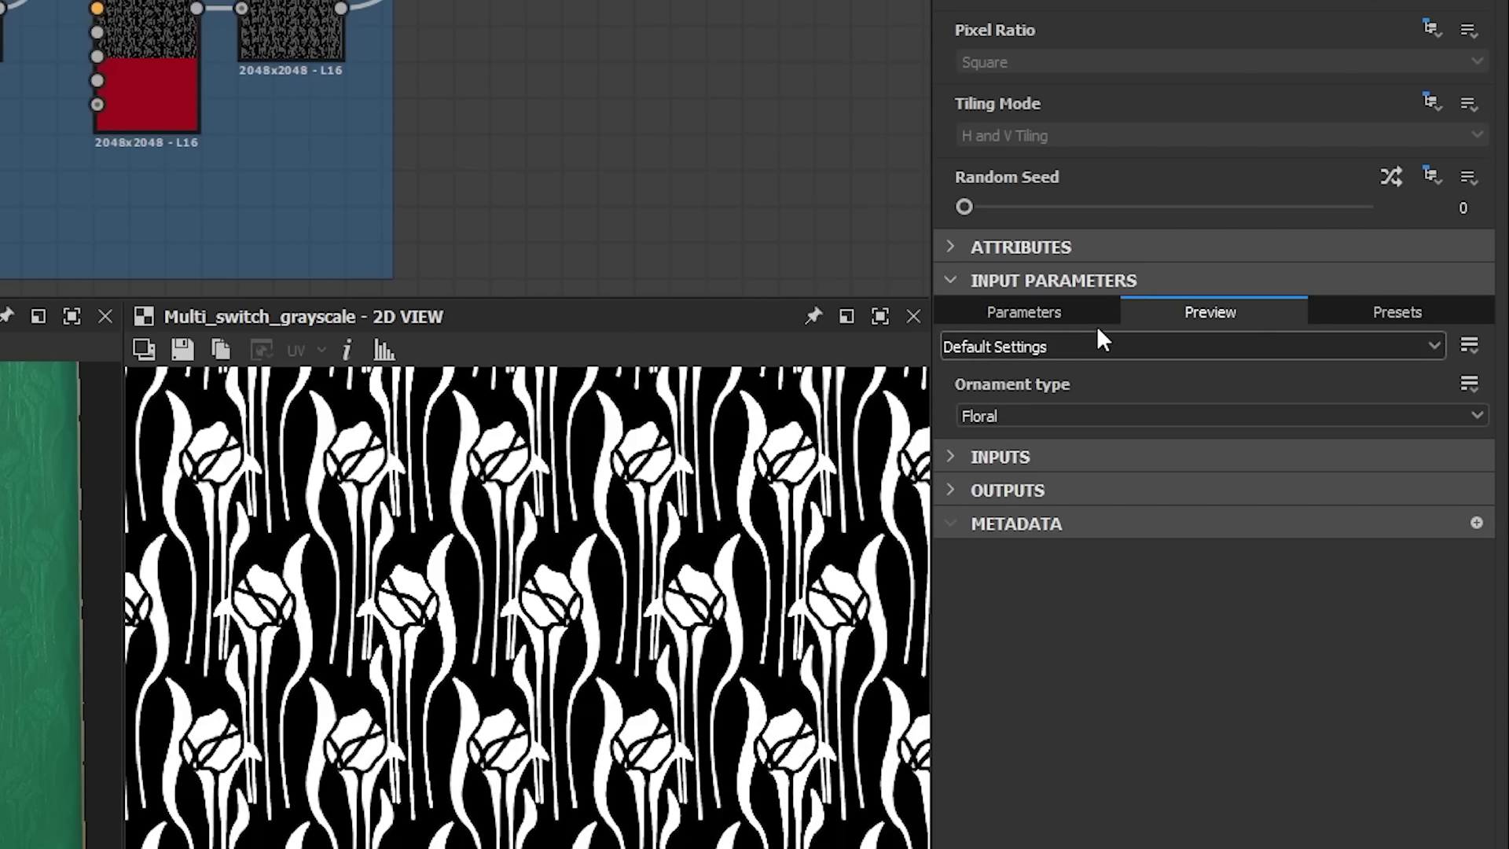
pyautogui.click(1056, 315)
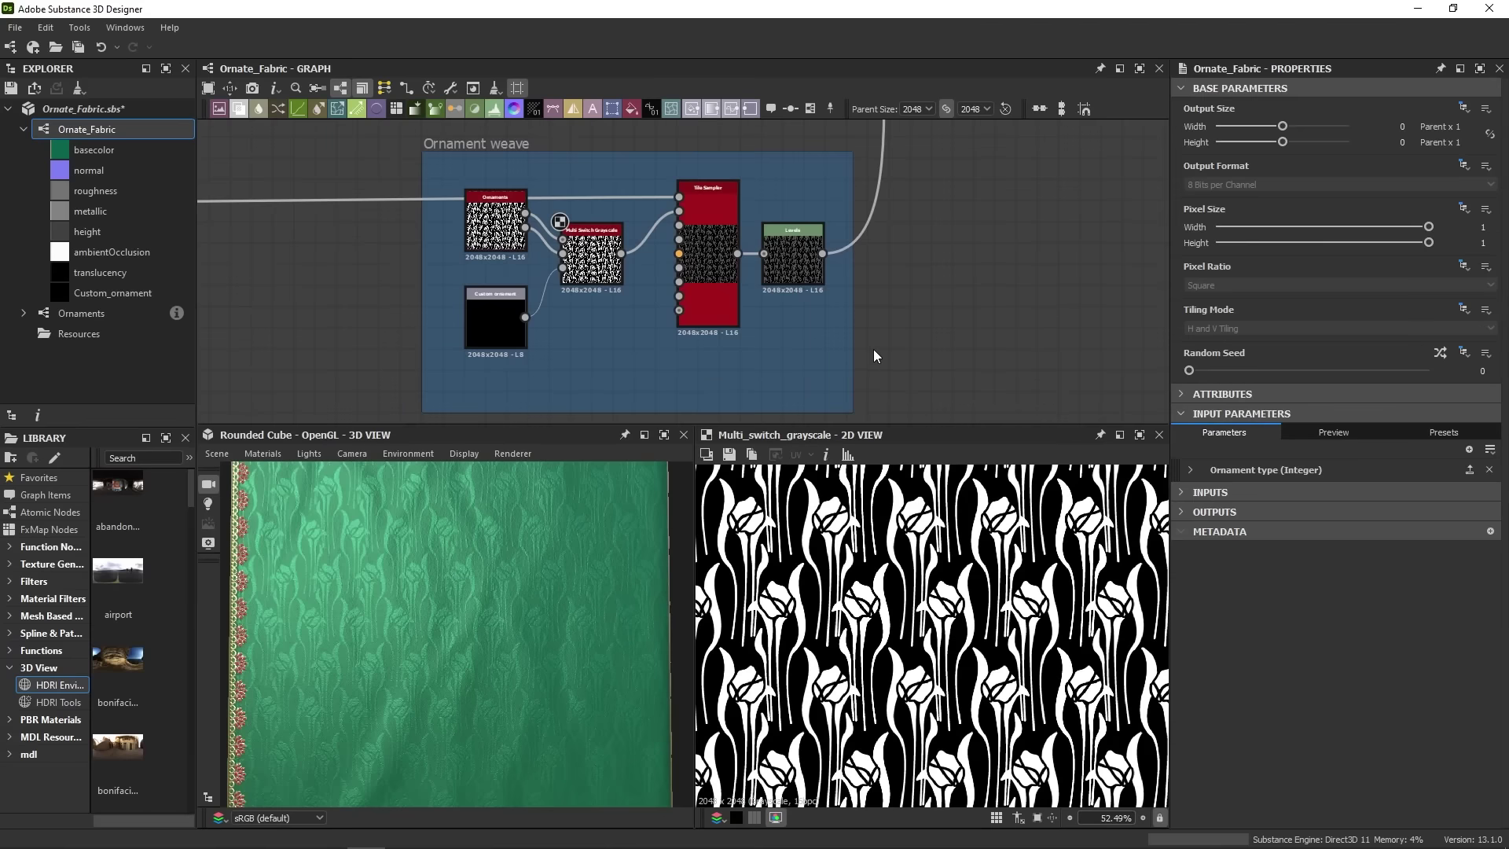
pyautogui.scroll(-2, 900, 338)
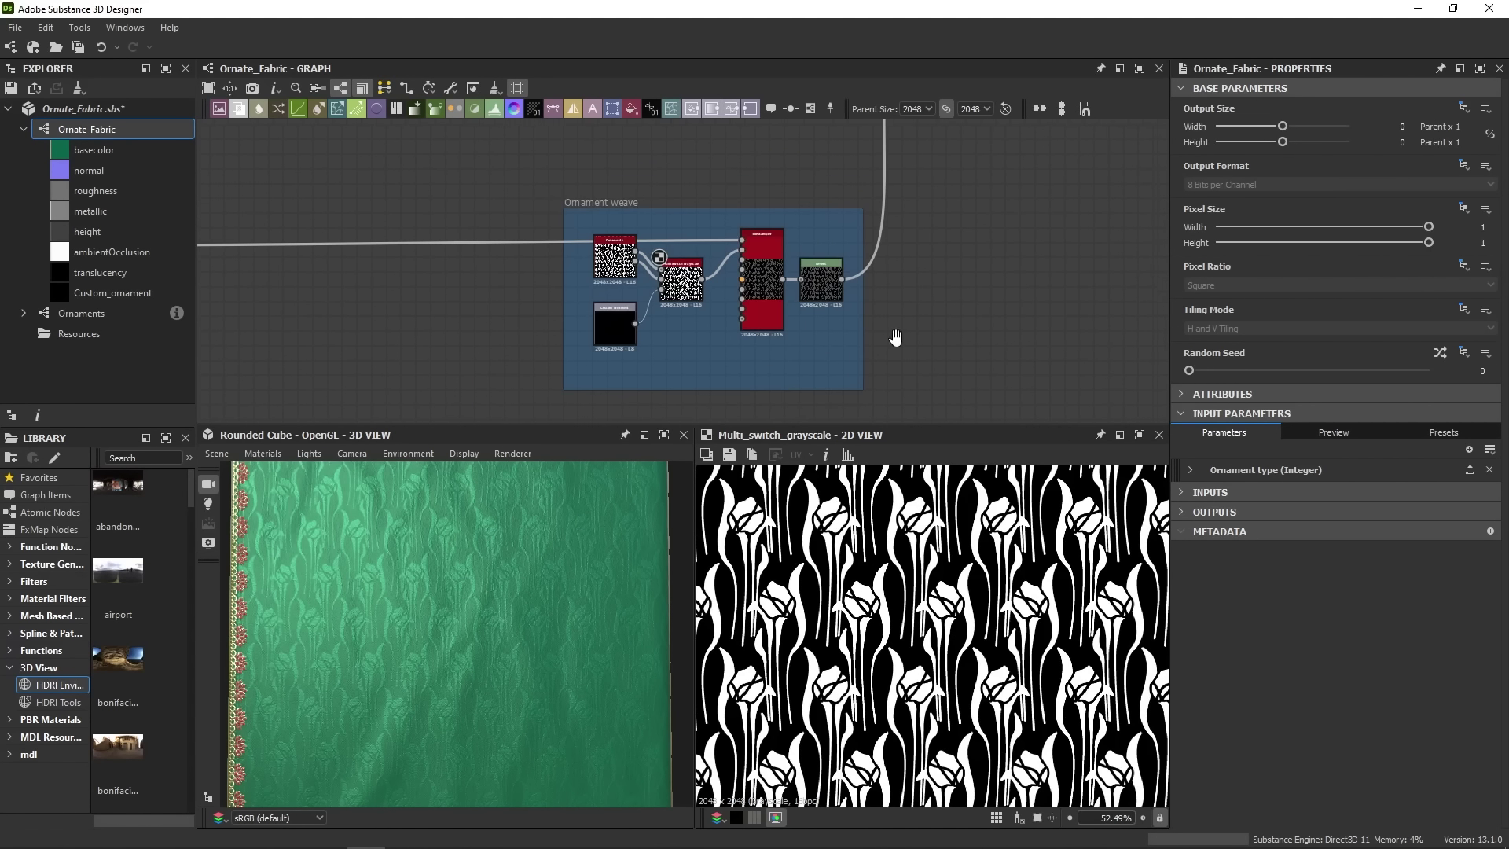
pyautogui.moveTo(901, 338); pyautogui.dragTo(761, 360, button='middle')
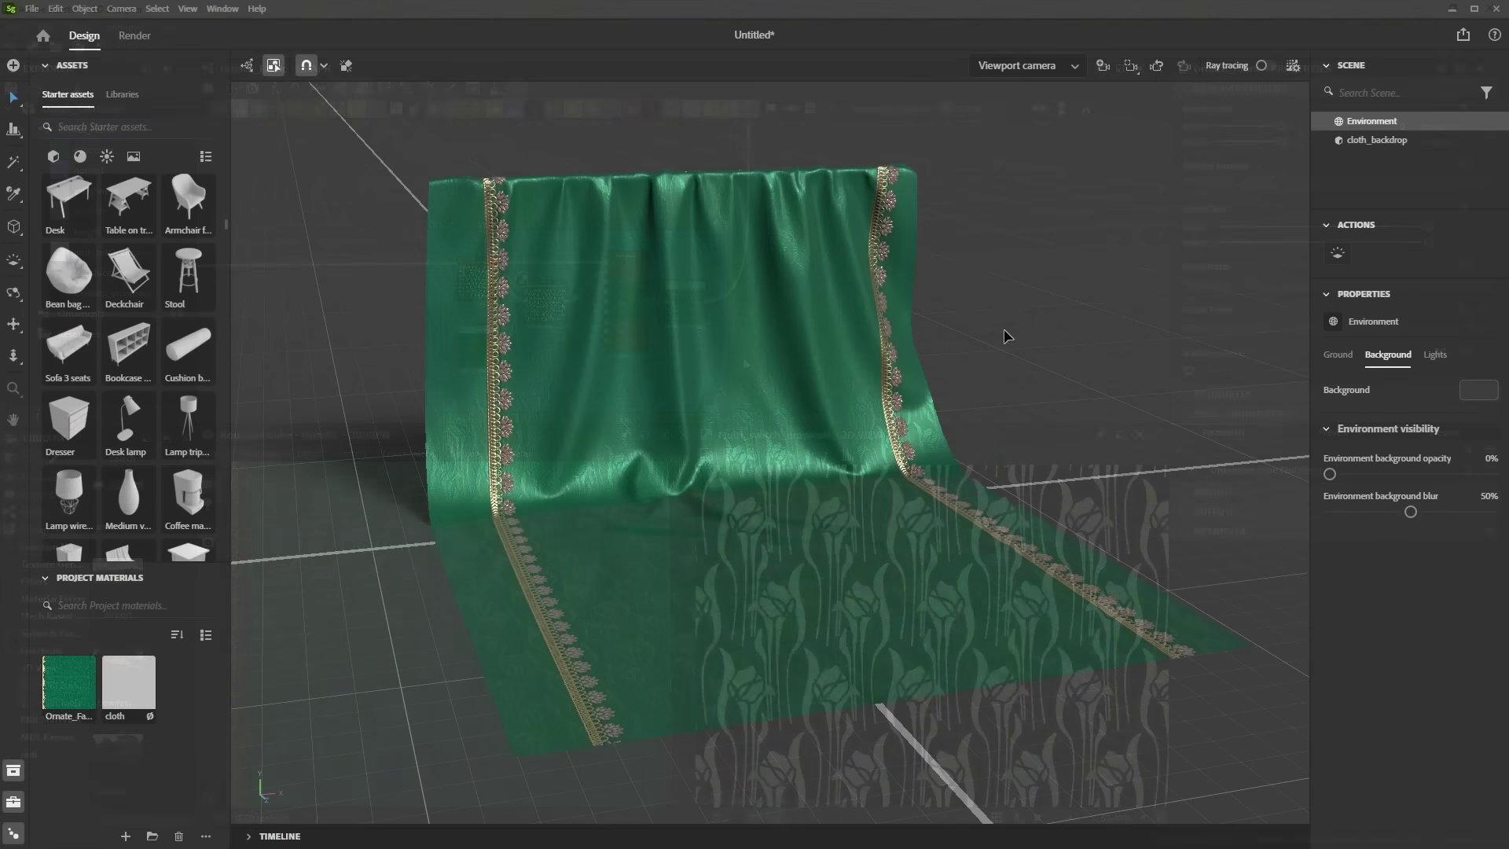
# - Switch to Substance 3D Stager, select the cloth backdrop and bring up the Ornate fabric parameters of its material
pyautogui.scroll(3, 773, 508)
pyautogui.scroll(-5, 825, 573)
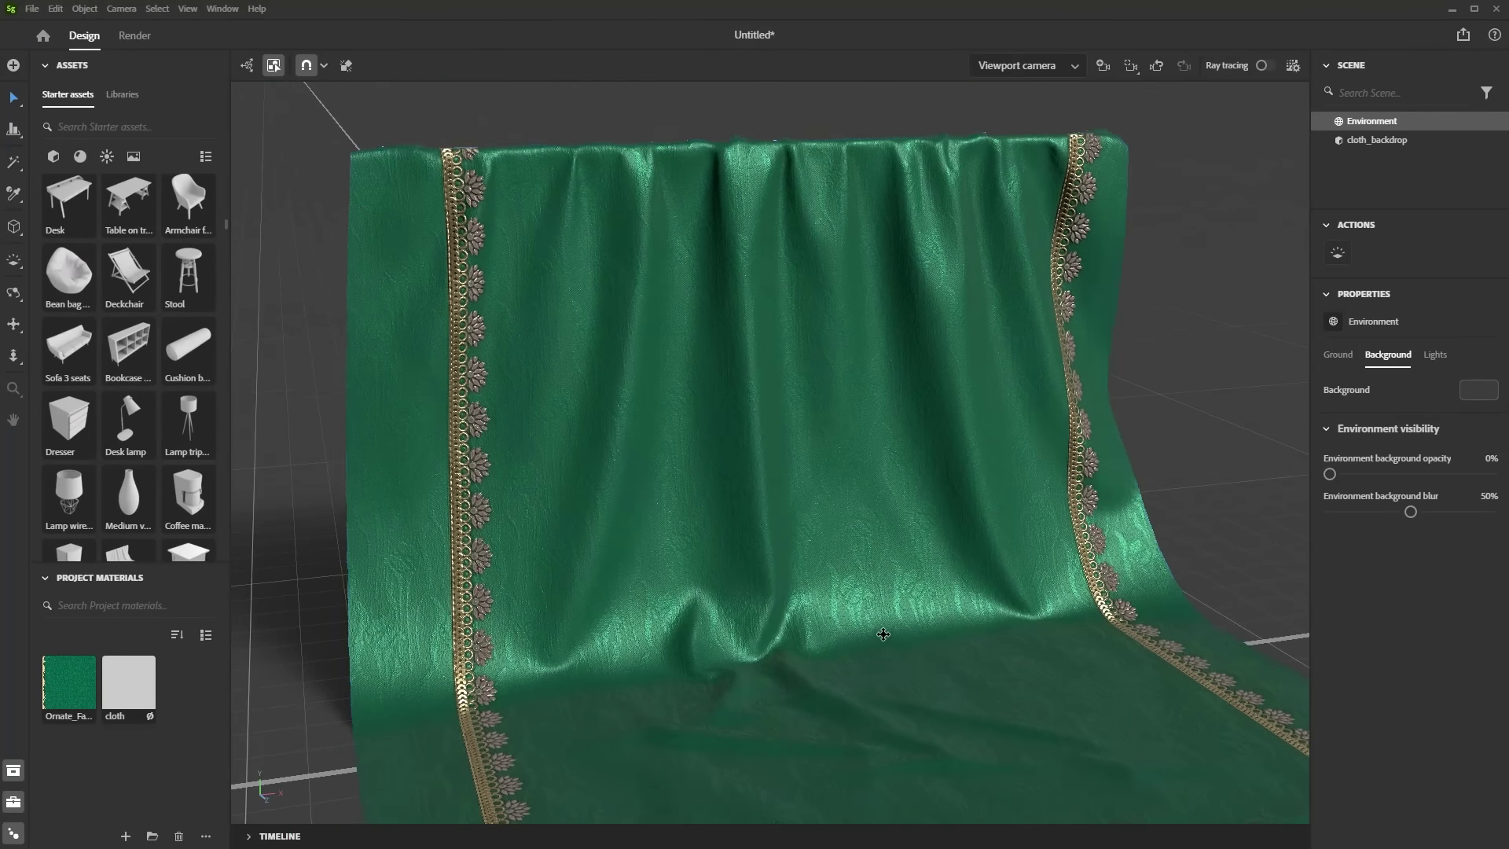
pyautogui.keyDown('alt'); pyautogui.moveTo(869, 650); pyautogui.dragTo(963, 586); pyautogui.keyUp('alt')
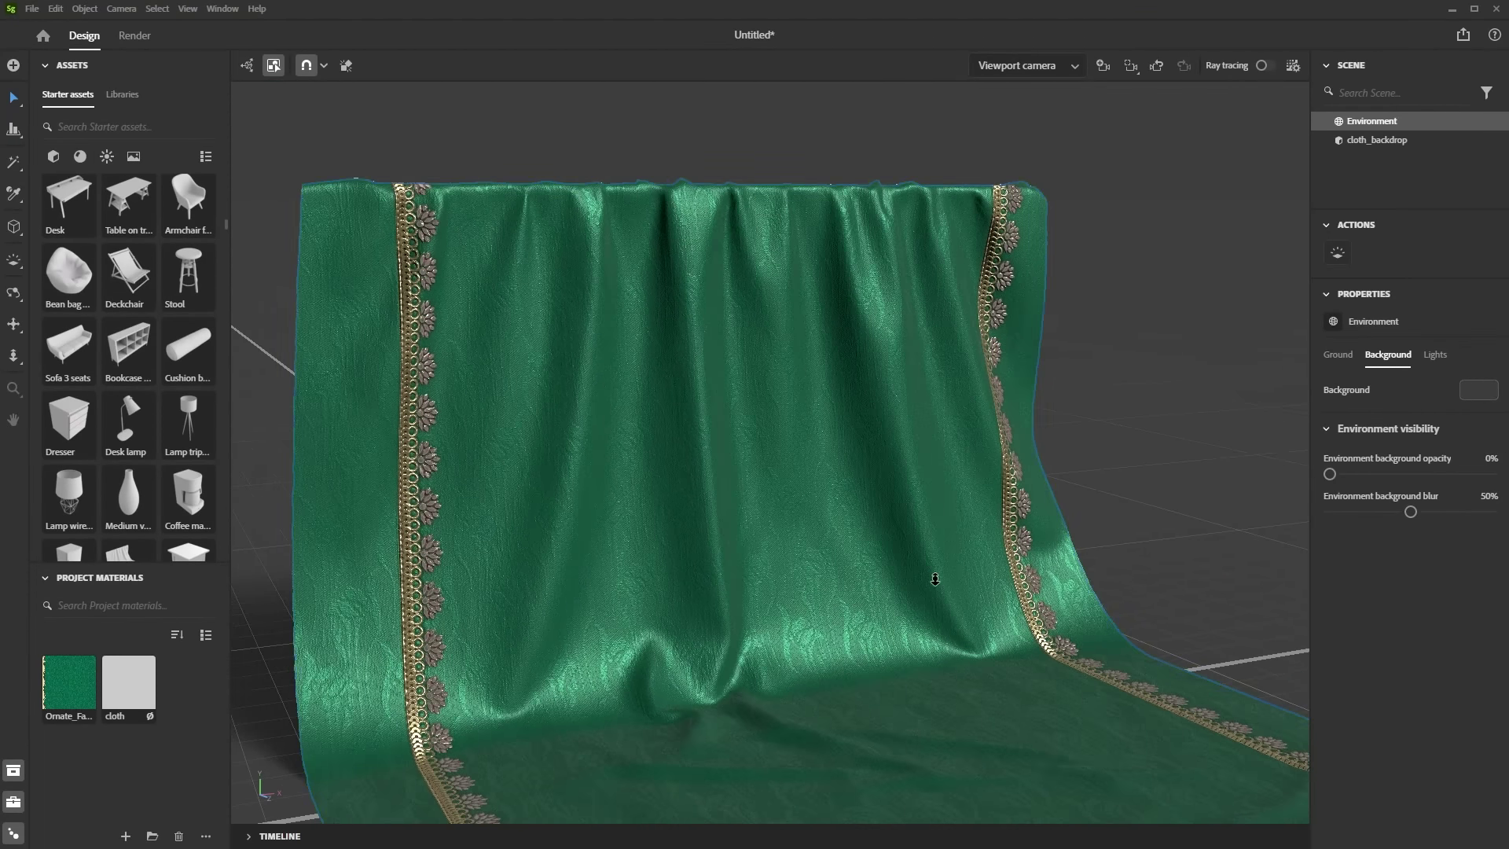
pyautogui.click(960, 588)
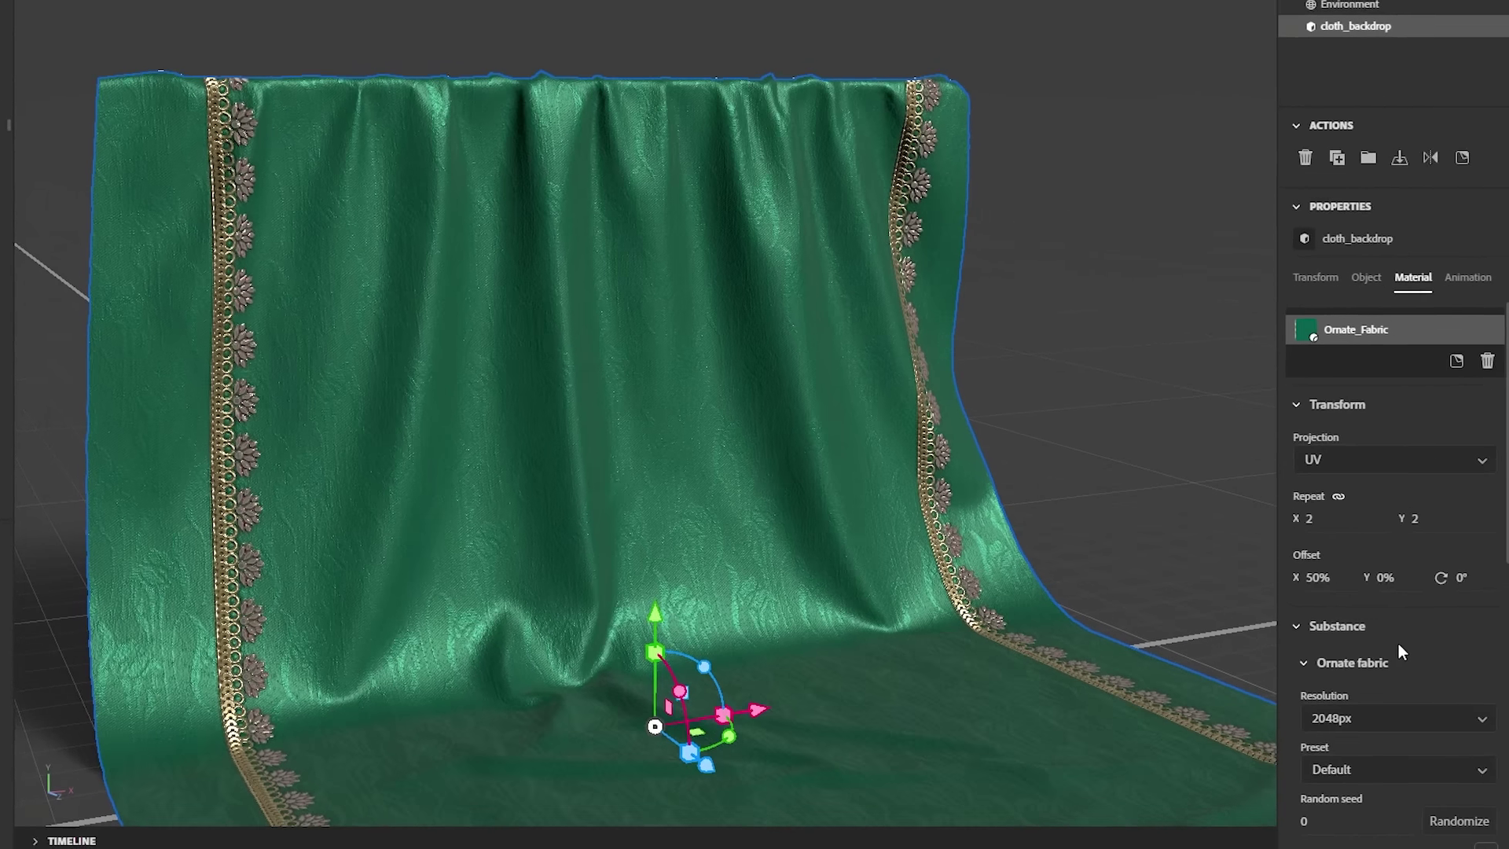
pyautogui.scroll(-3, 1398, 643)
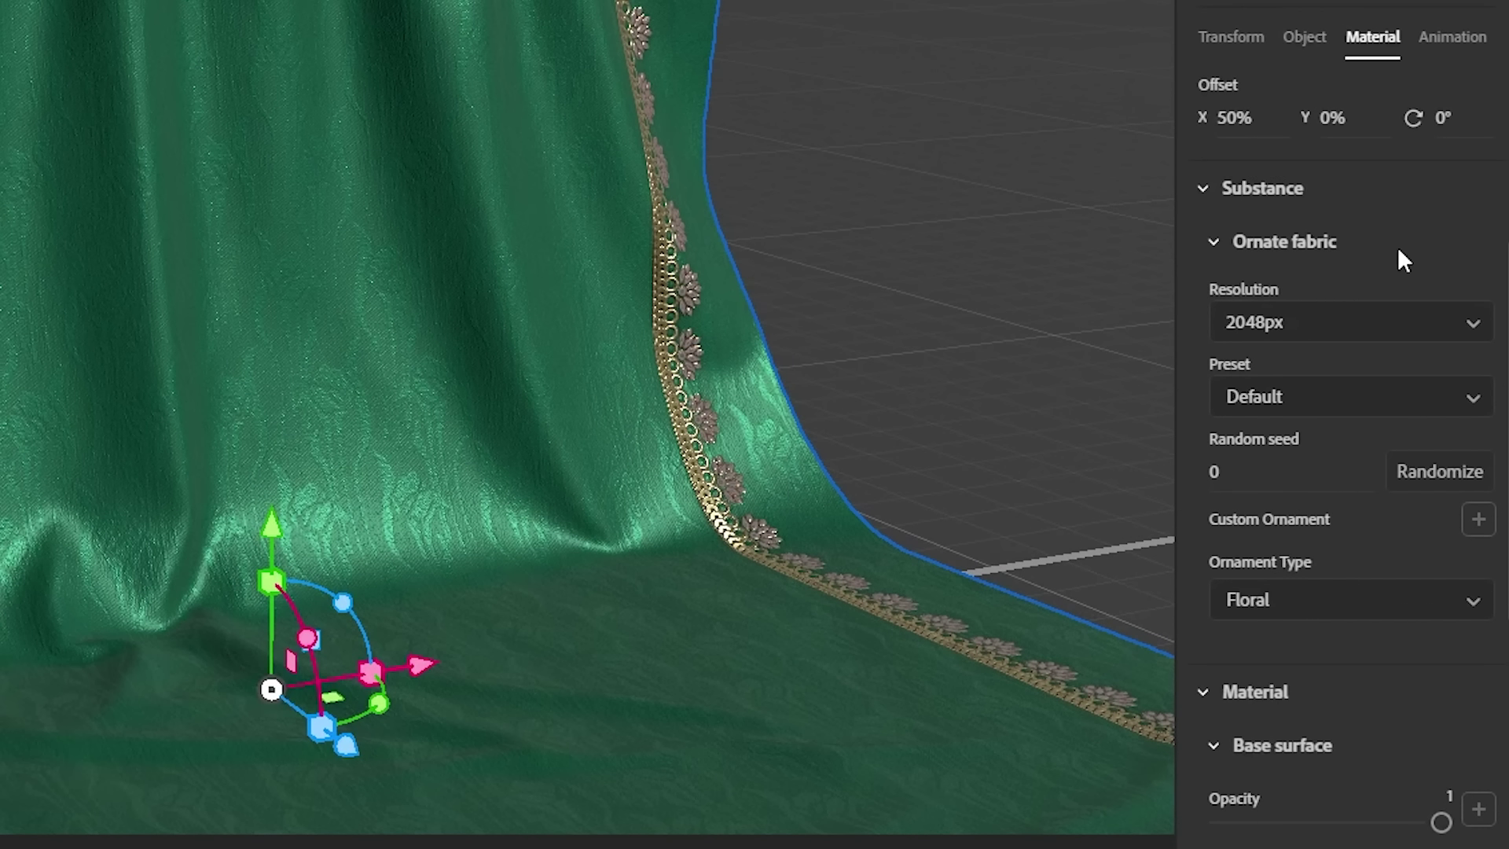
pyautogui.click(1305, 324)
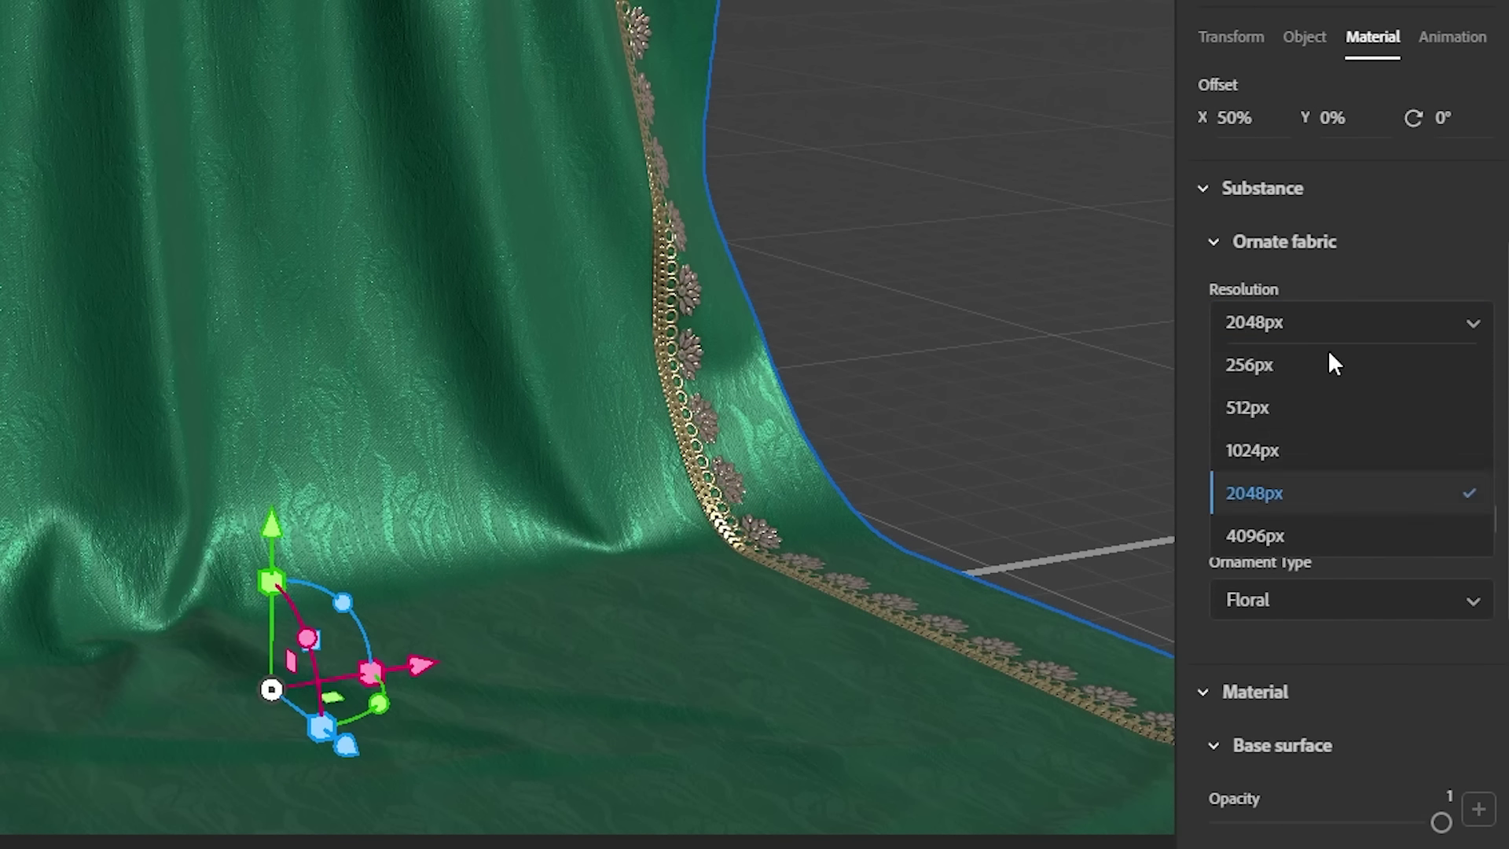
pyautogui.click(1392, 293)
pyautogui.scroll(-3, 1287, 421)
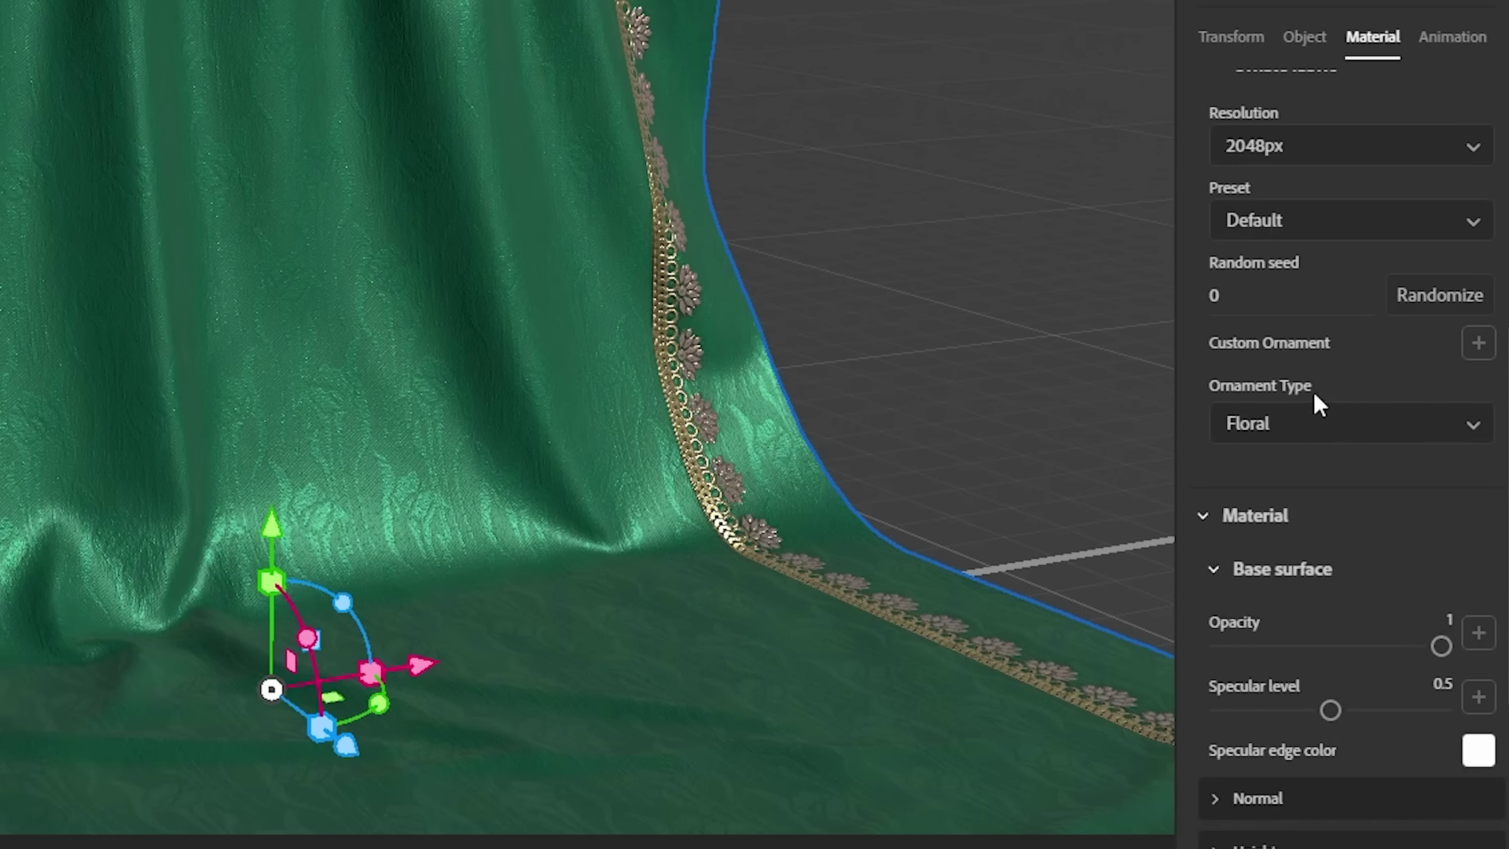
# - Try the Geometrical ornament type on the cloth's fabric material and set Ornament Type to Custom
pyautogui.click(1262, 433)
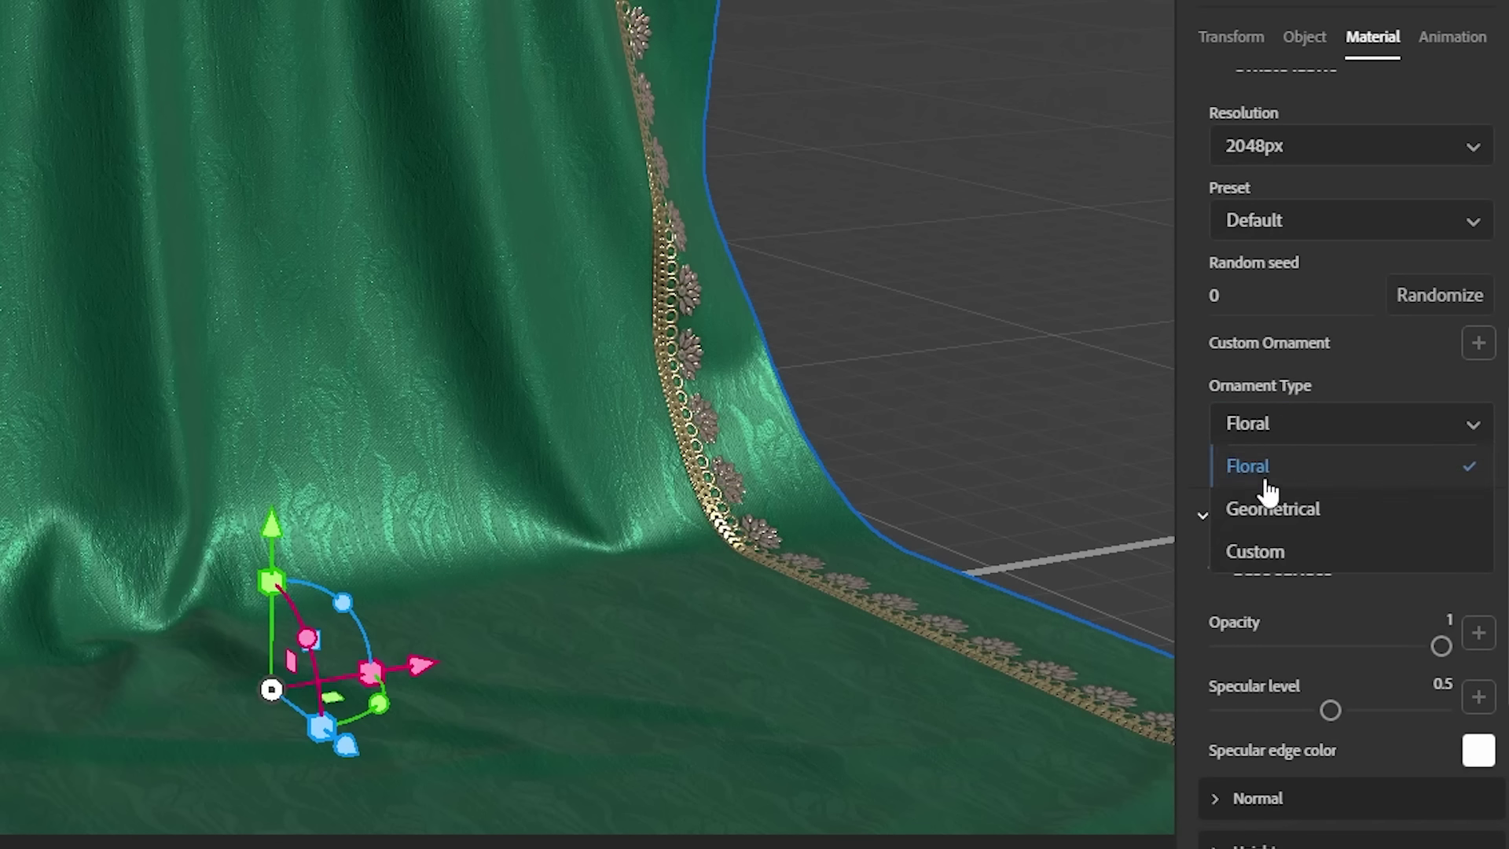
pyautogui.click(1265, 507)
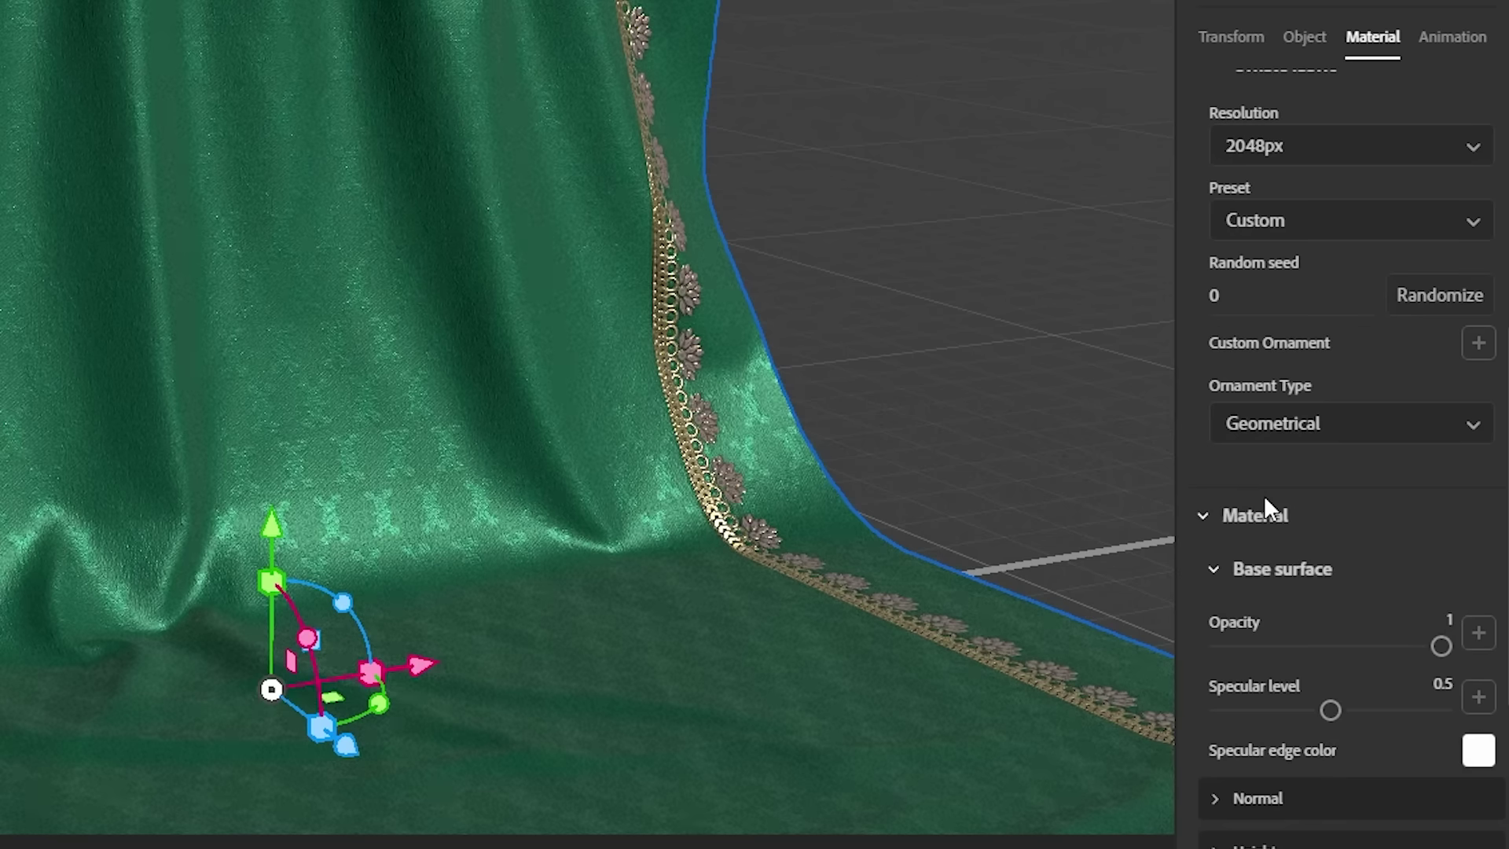
pyautogui.click(1336, 428)
pyautogui.click(1279, 548)
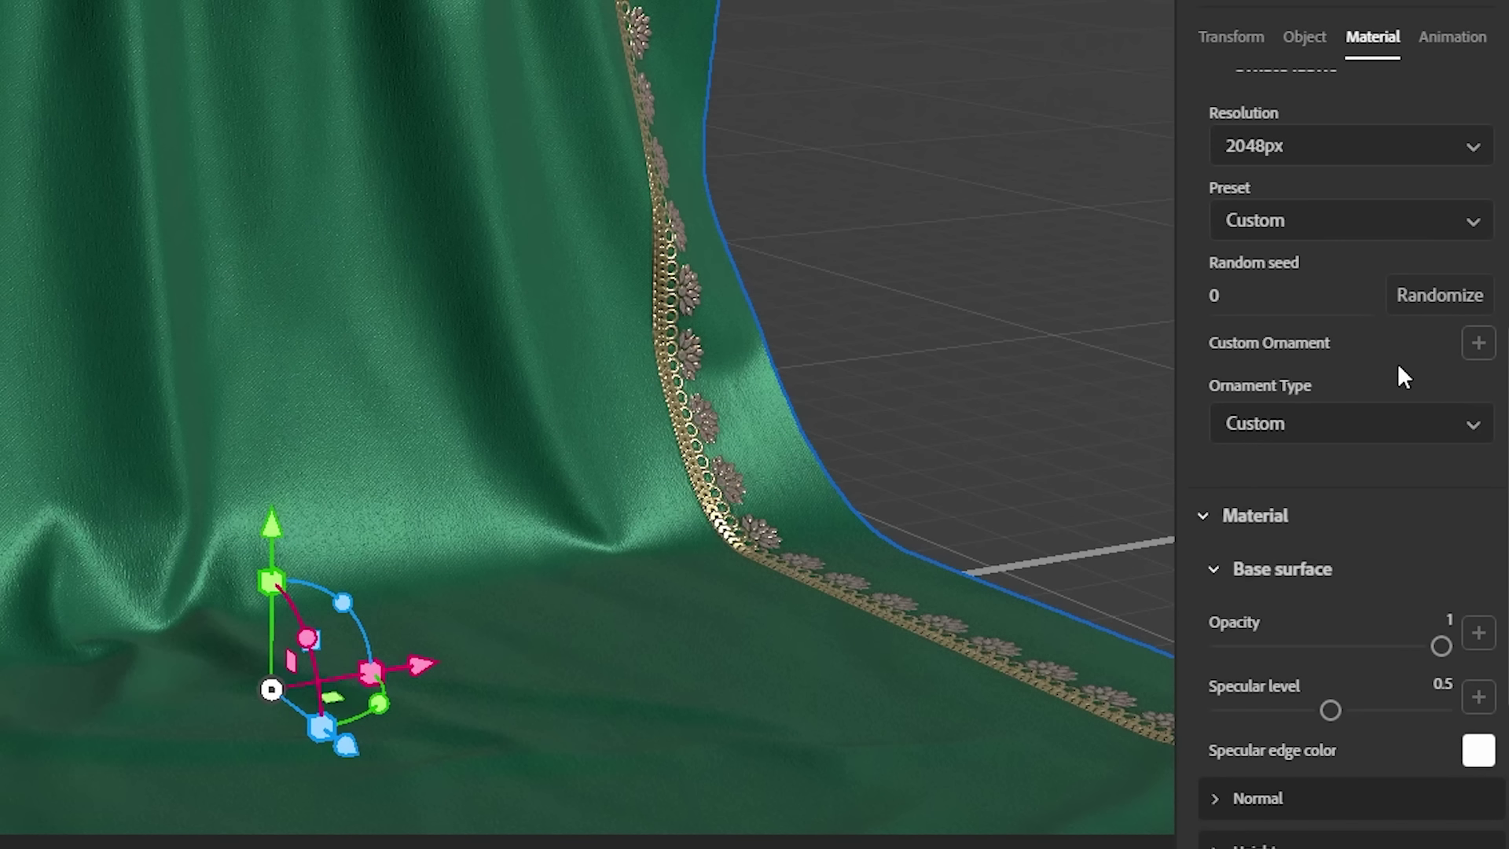
# - Load the "ornament custom mask" image as the fabric's Custom Ornament and inspect the pattern on the cloth
pyautogui.click(1479, 344)
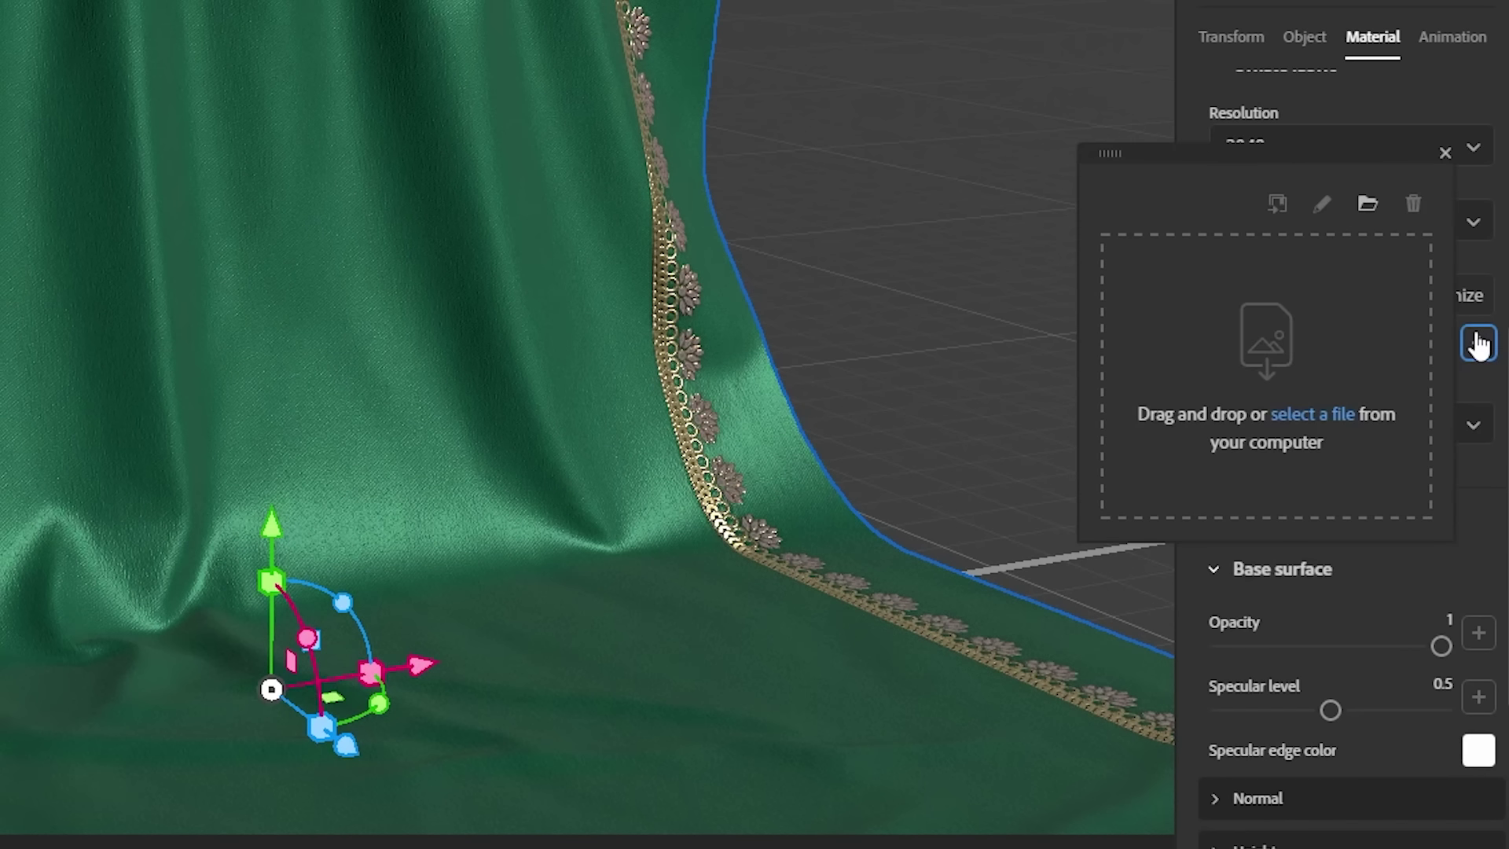
pyautogui.click(1370, 204)
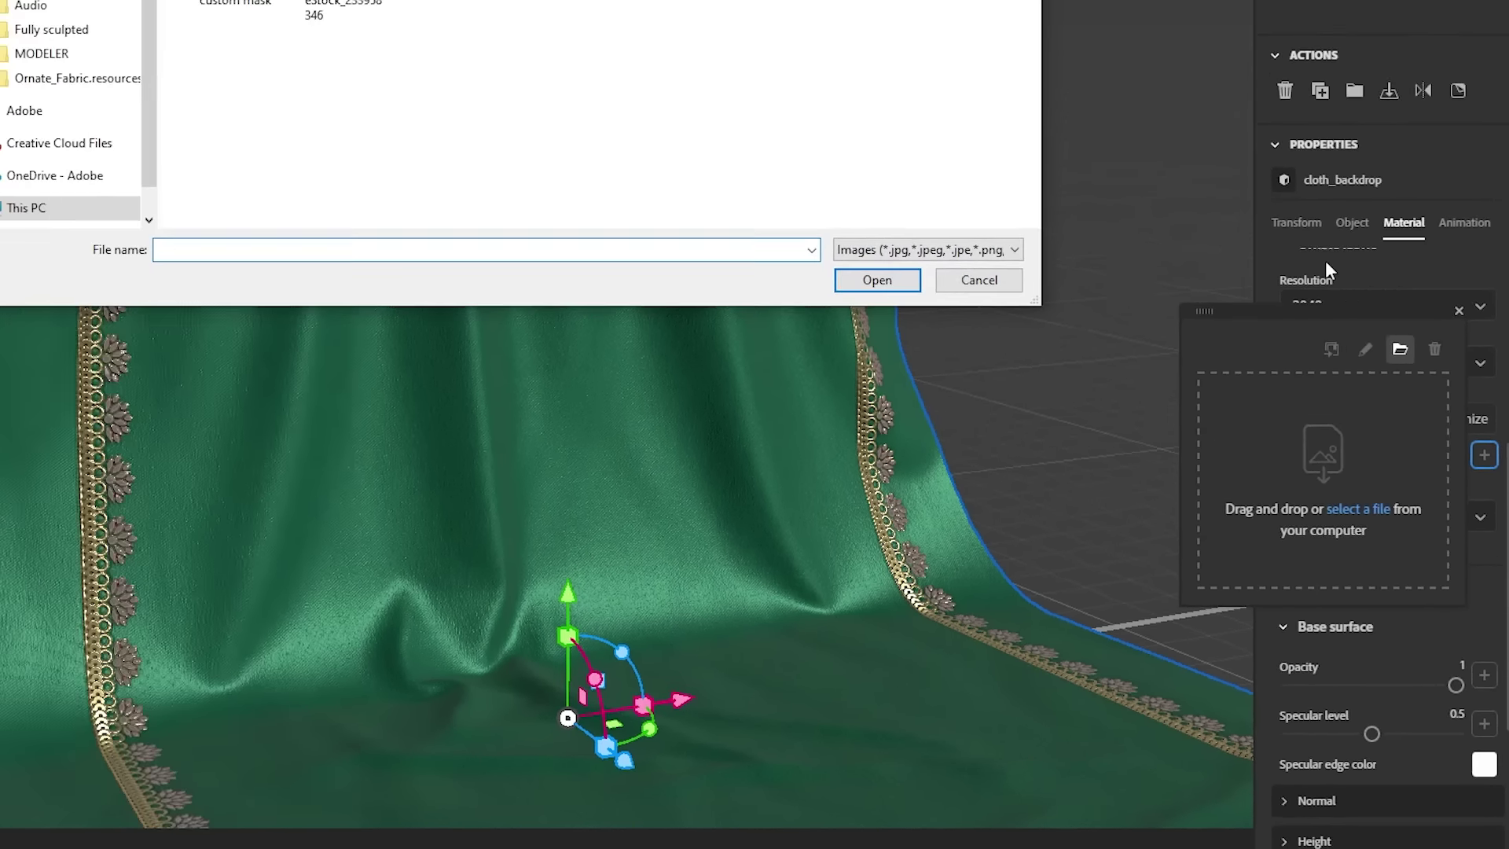
pyautogui.click(514, 130)
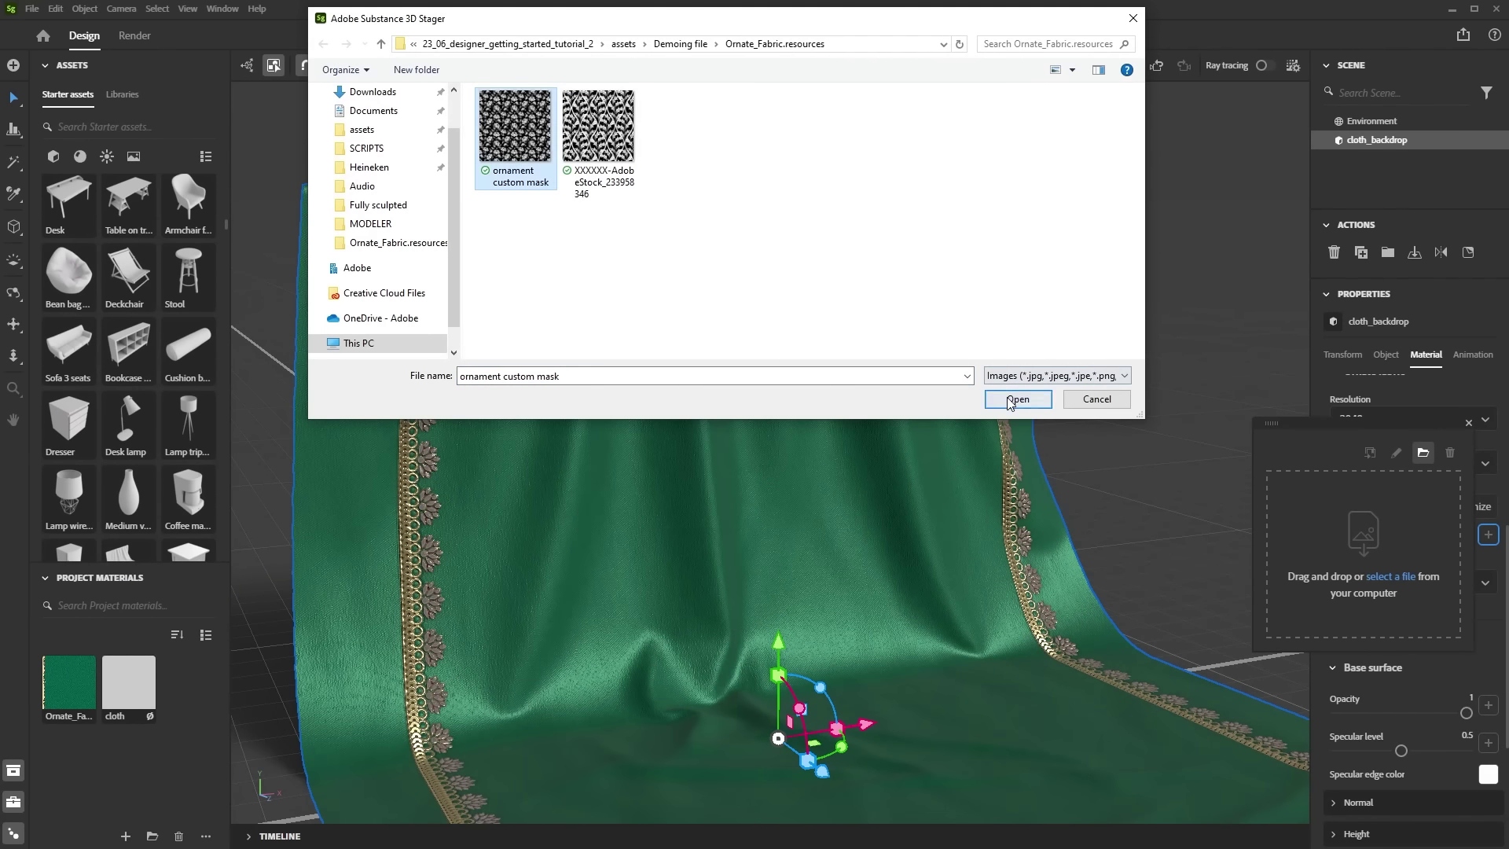
pyautogui.click(1017, 400)
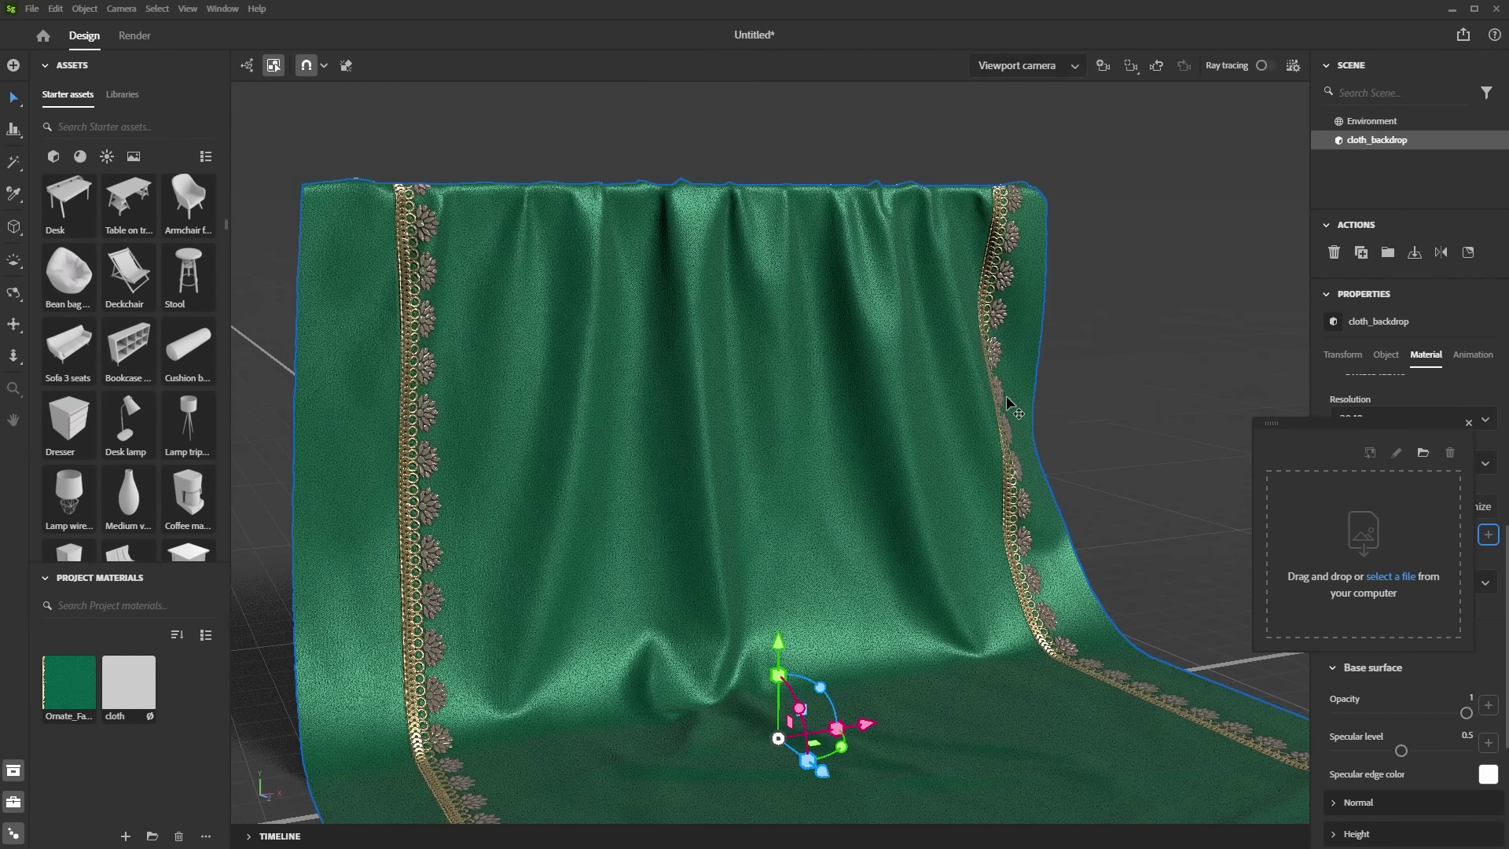
pyautogui.scroll(5, 1007, 394)
pyautogui.scroll(-8, 892, 573)
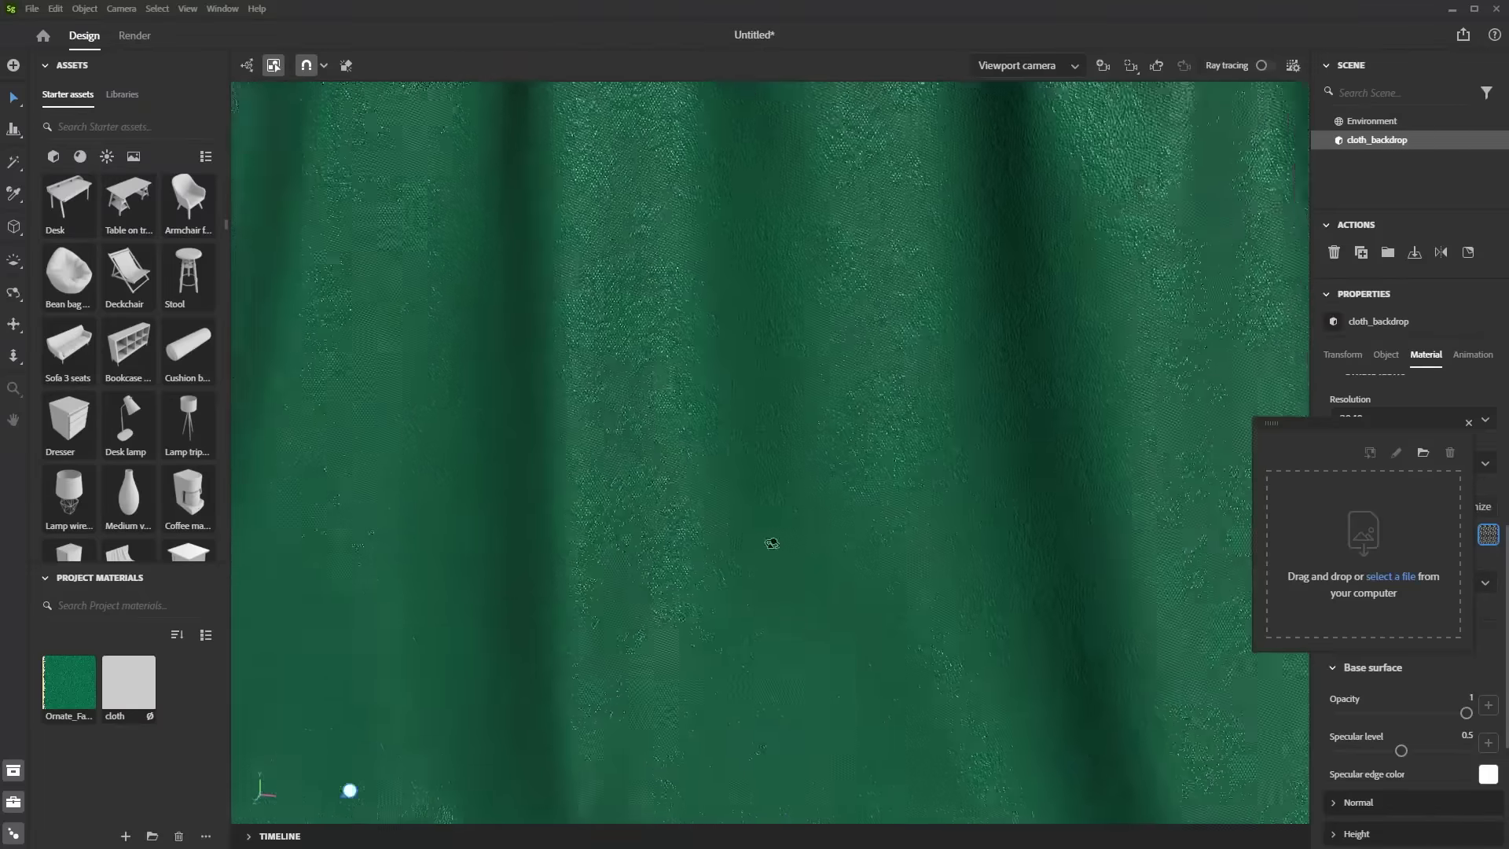
pyautogui.click(875, 660)
pyautogui.moveTo(869, 380); pyautogui.dragTo(1271, 573, button='middle')
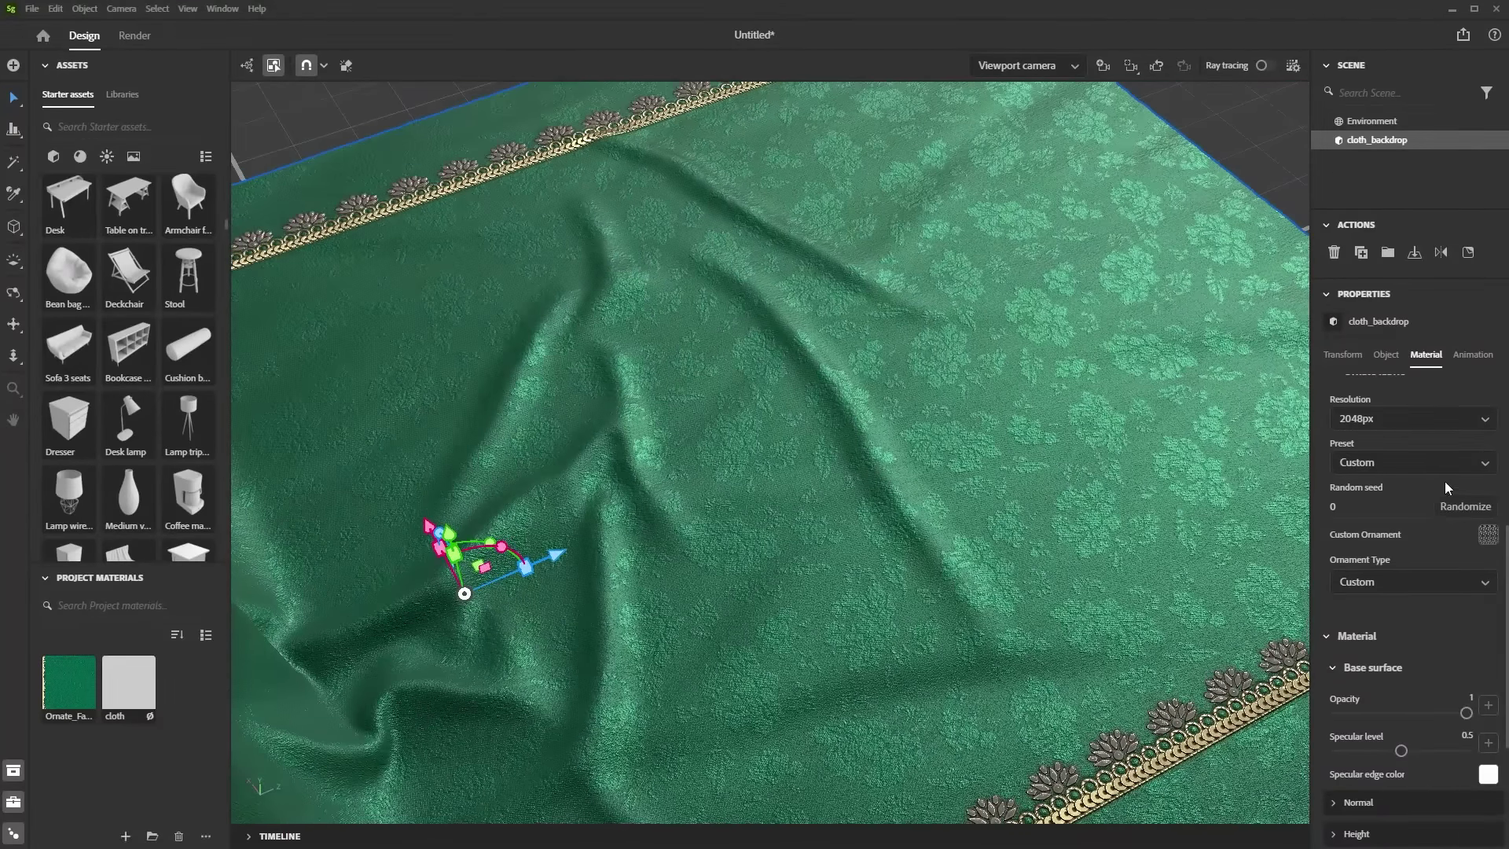
# - Compare the Floral and Geometrical ornament types on the cloth and return Ornament Type to Custom
pyautogui.click(1427, 585)
pyautogui.click(1412, 618)
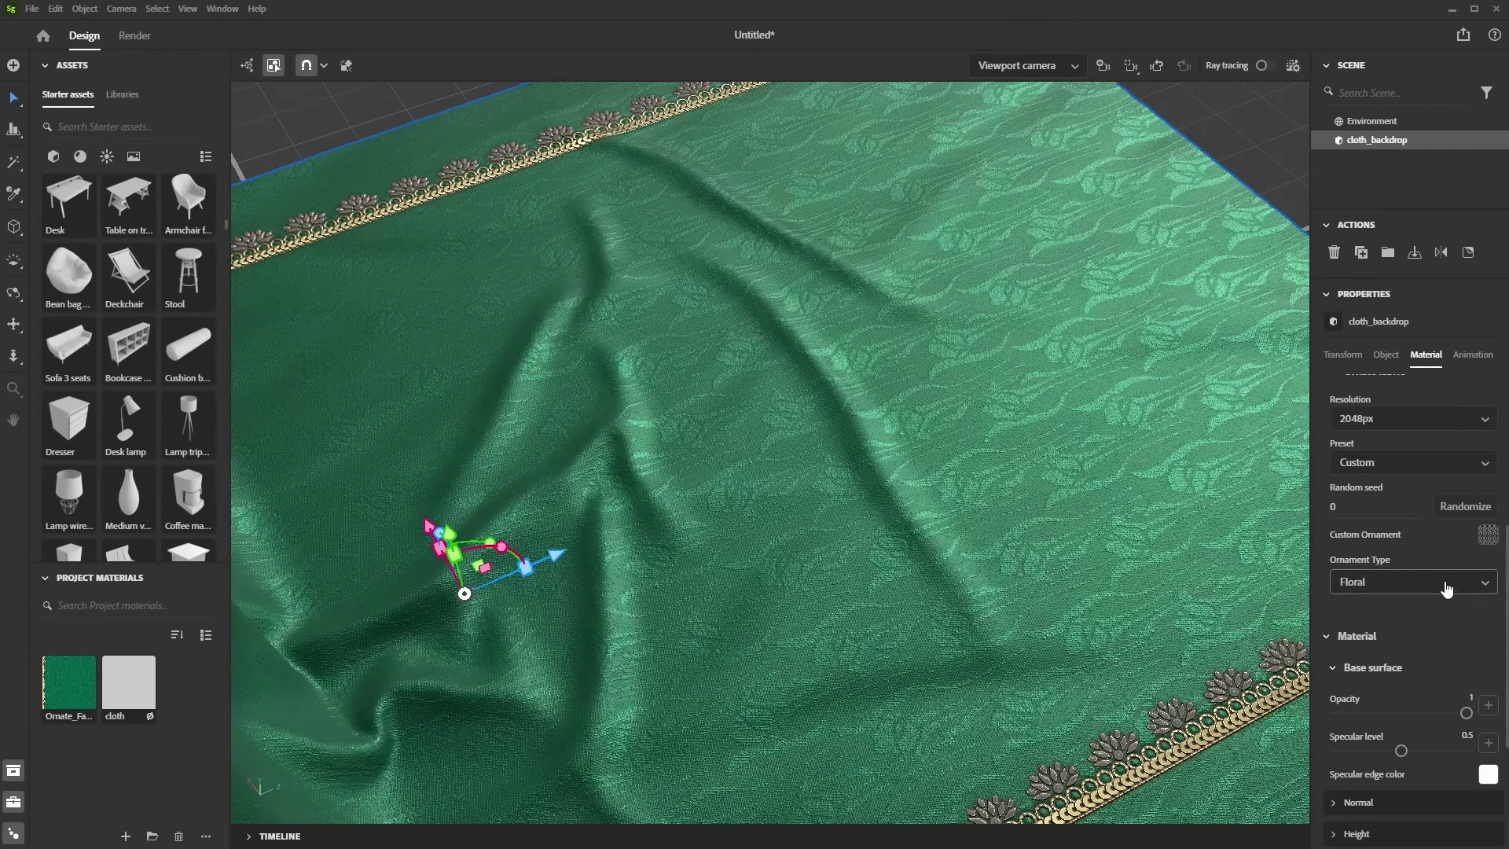
pyautogui.click(1439, 583)
pyautogui.click(1415, 646)
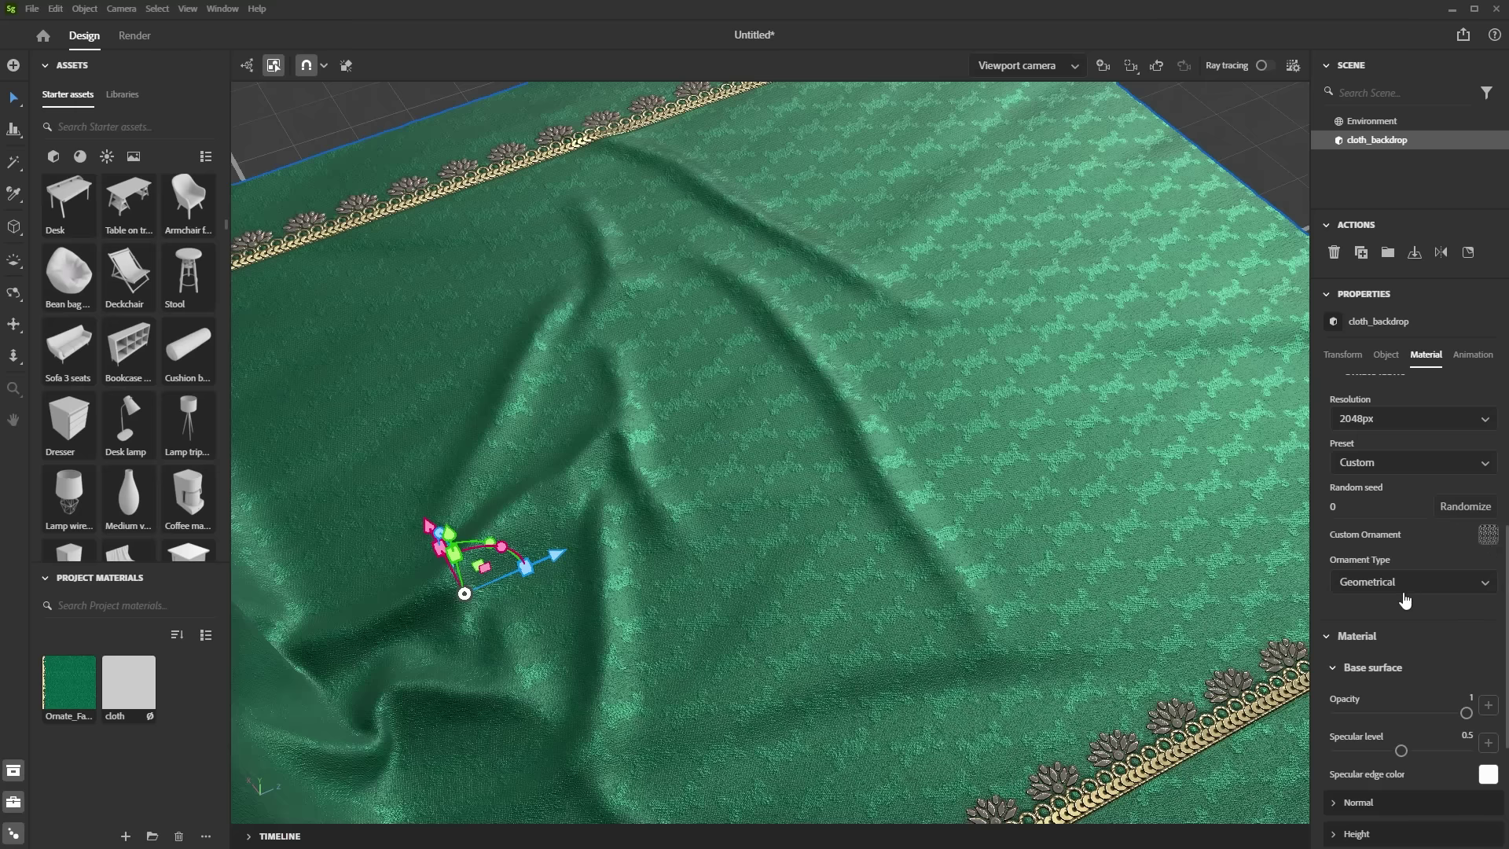
pyautogui.click(1361, 586)
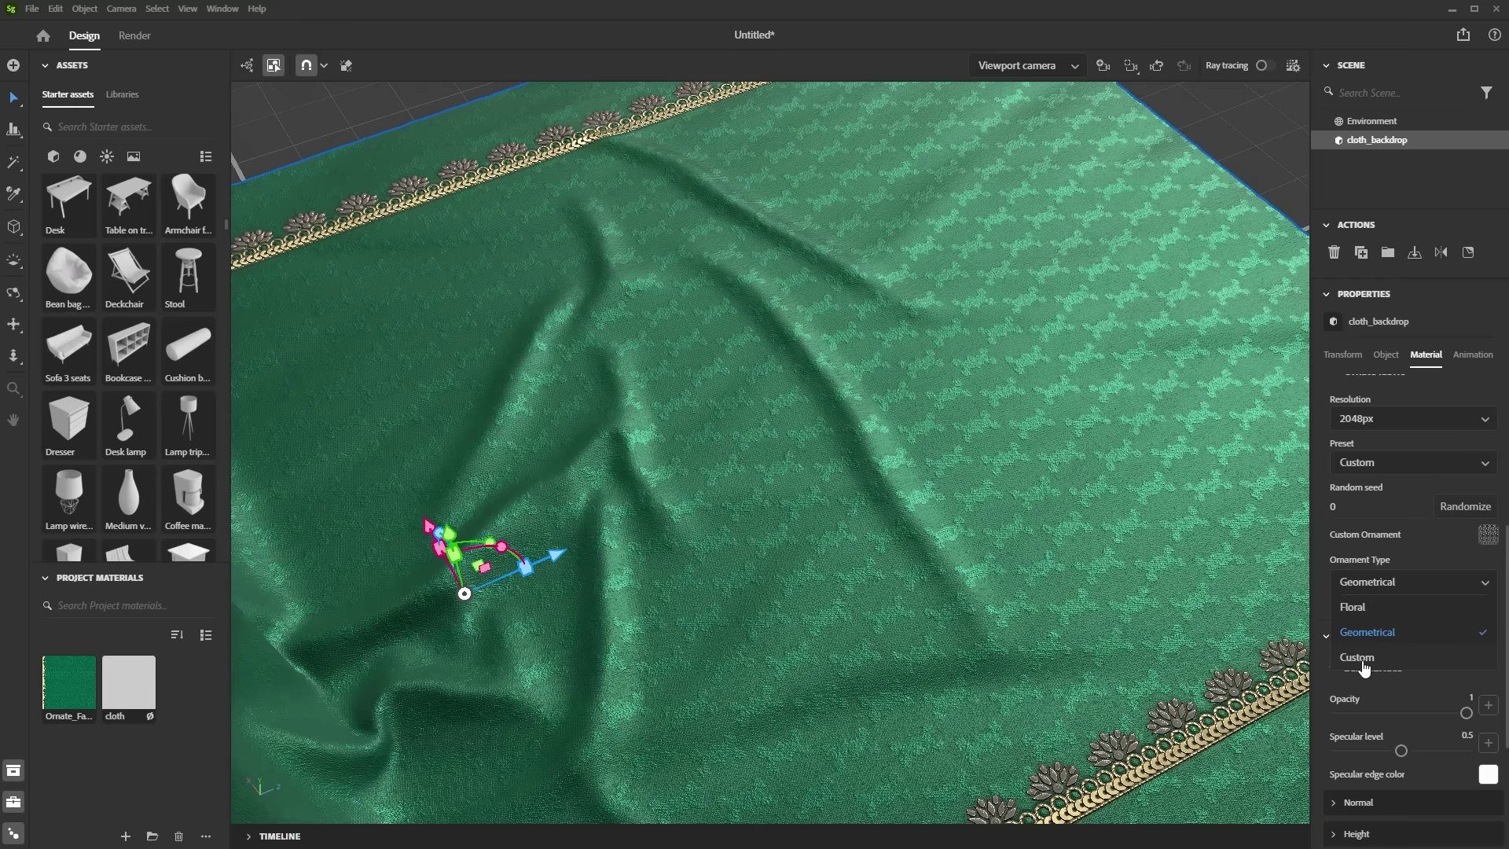
pyautogui.click(1358, 658)
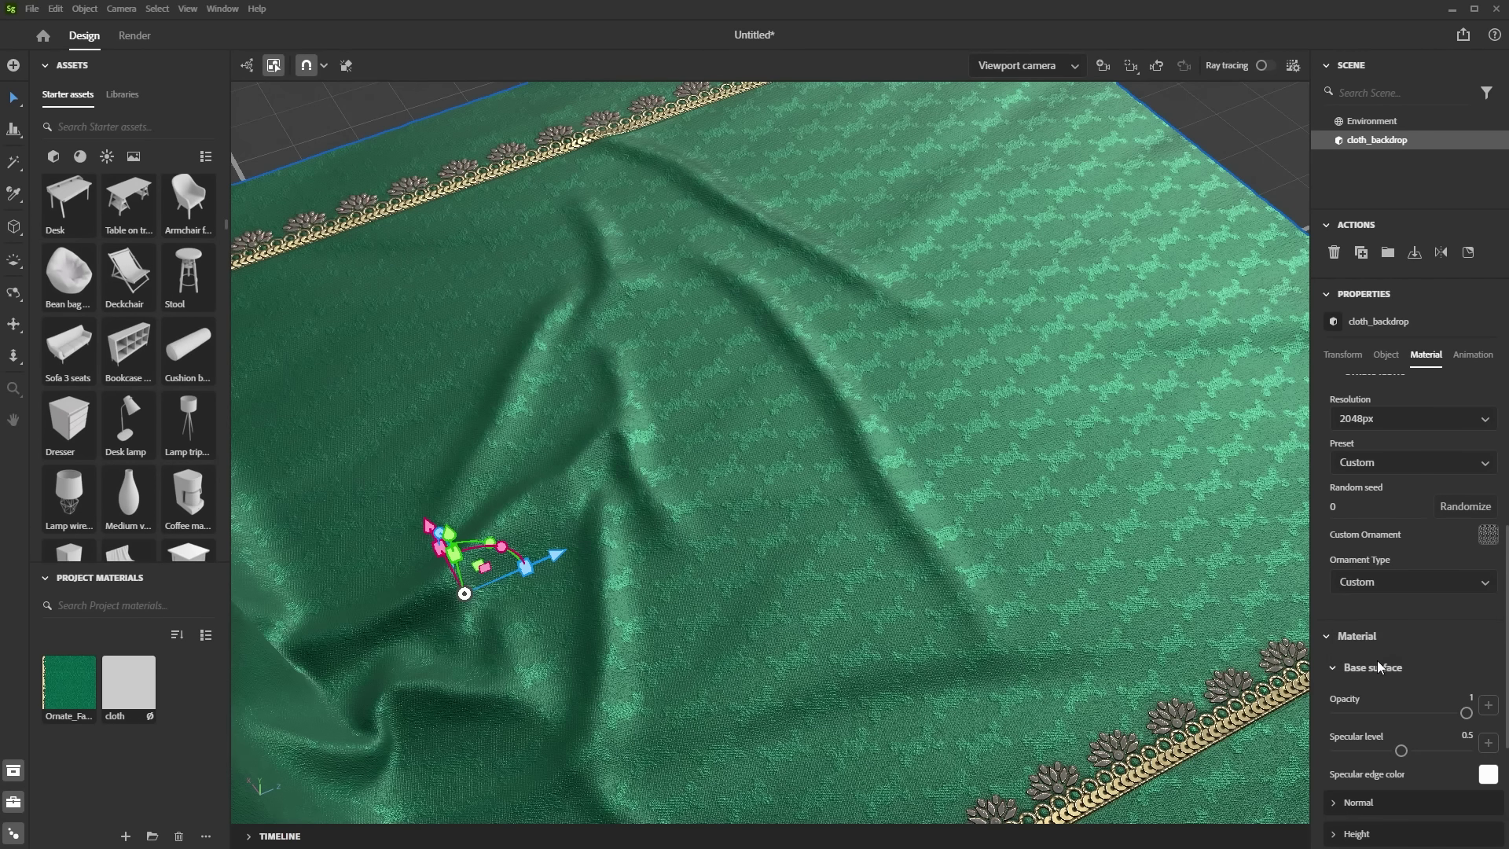
pyautogui.scroll(-5, 1115, 558)
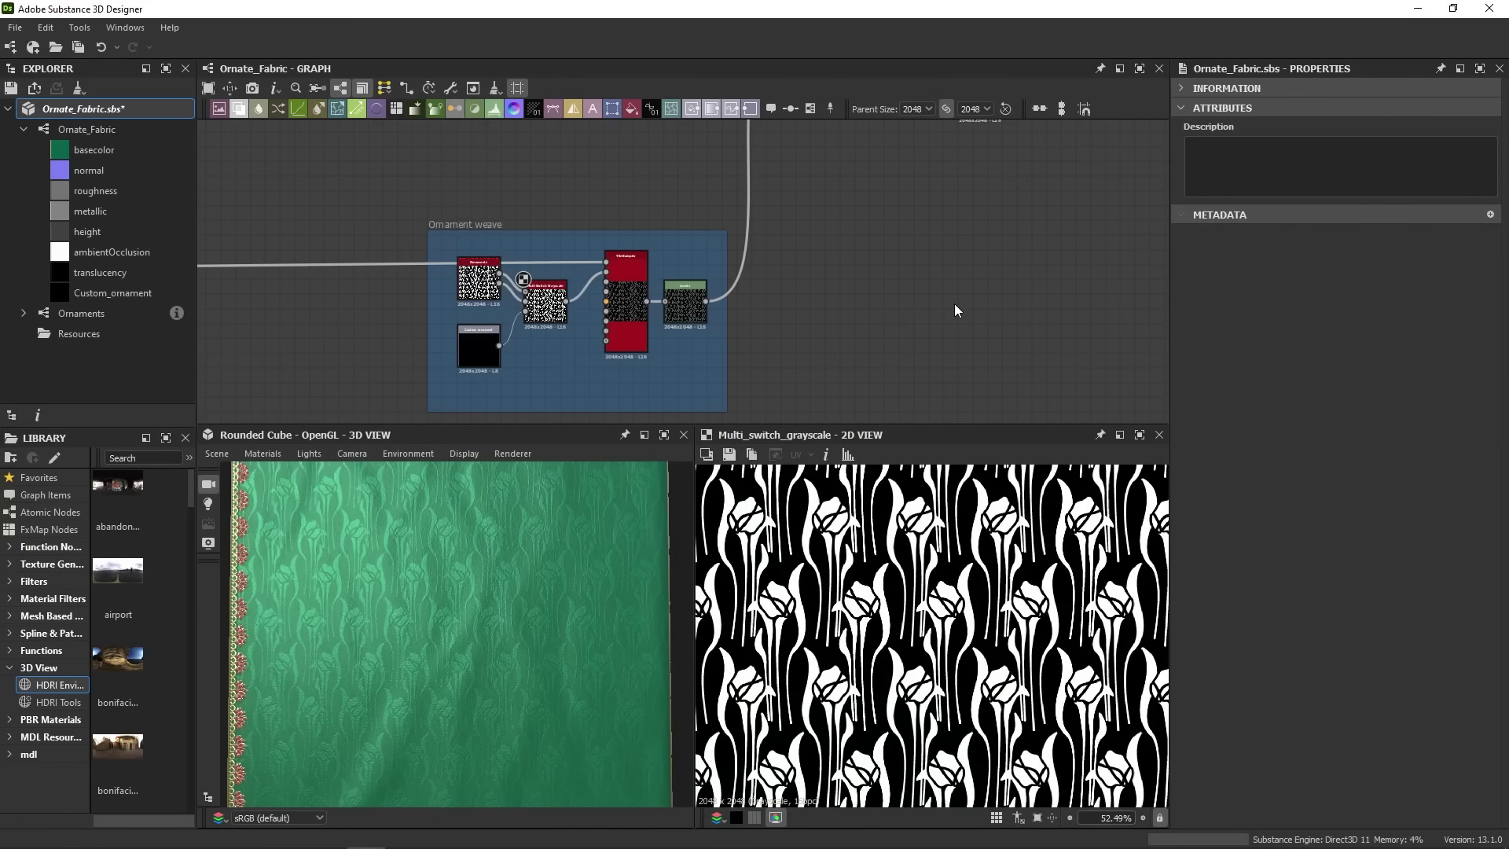
# - Select the Custom ornament input node, show it in the 2D view, and begin its Visible If condition with input["
pyautogui.click(498, 359)
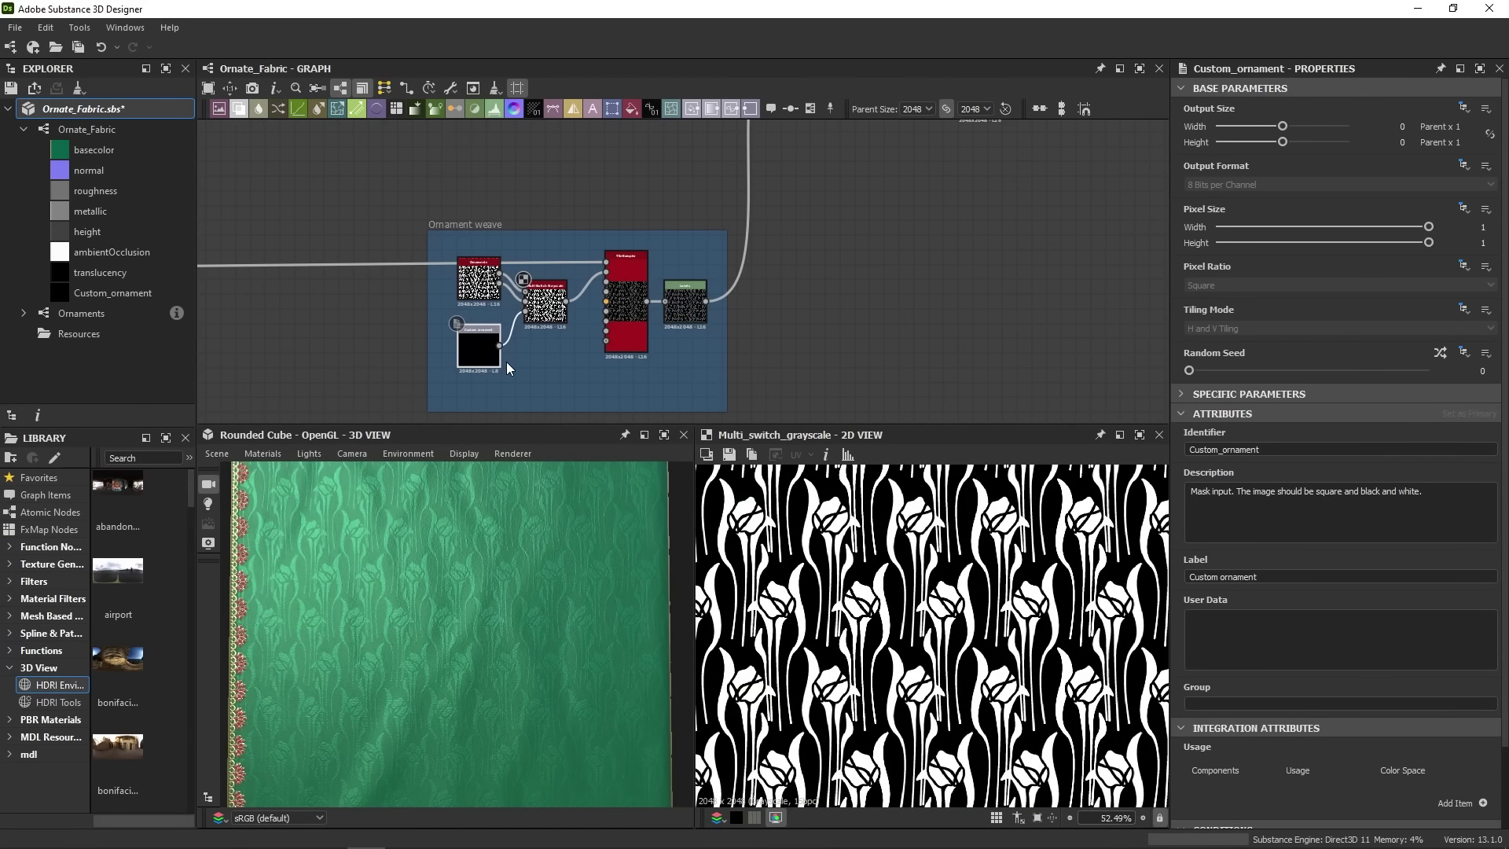
pyautogui.scroll(4, 506, 361)
pyautogui.moveTo(506, 362); pyautogui.dragTo(617, 347, button='middle')
pyautogui.doubleClick(617, 347)
pyautogui.scroll(-3, 1321, 550)
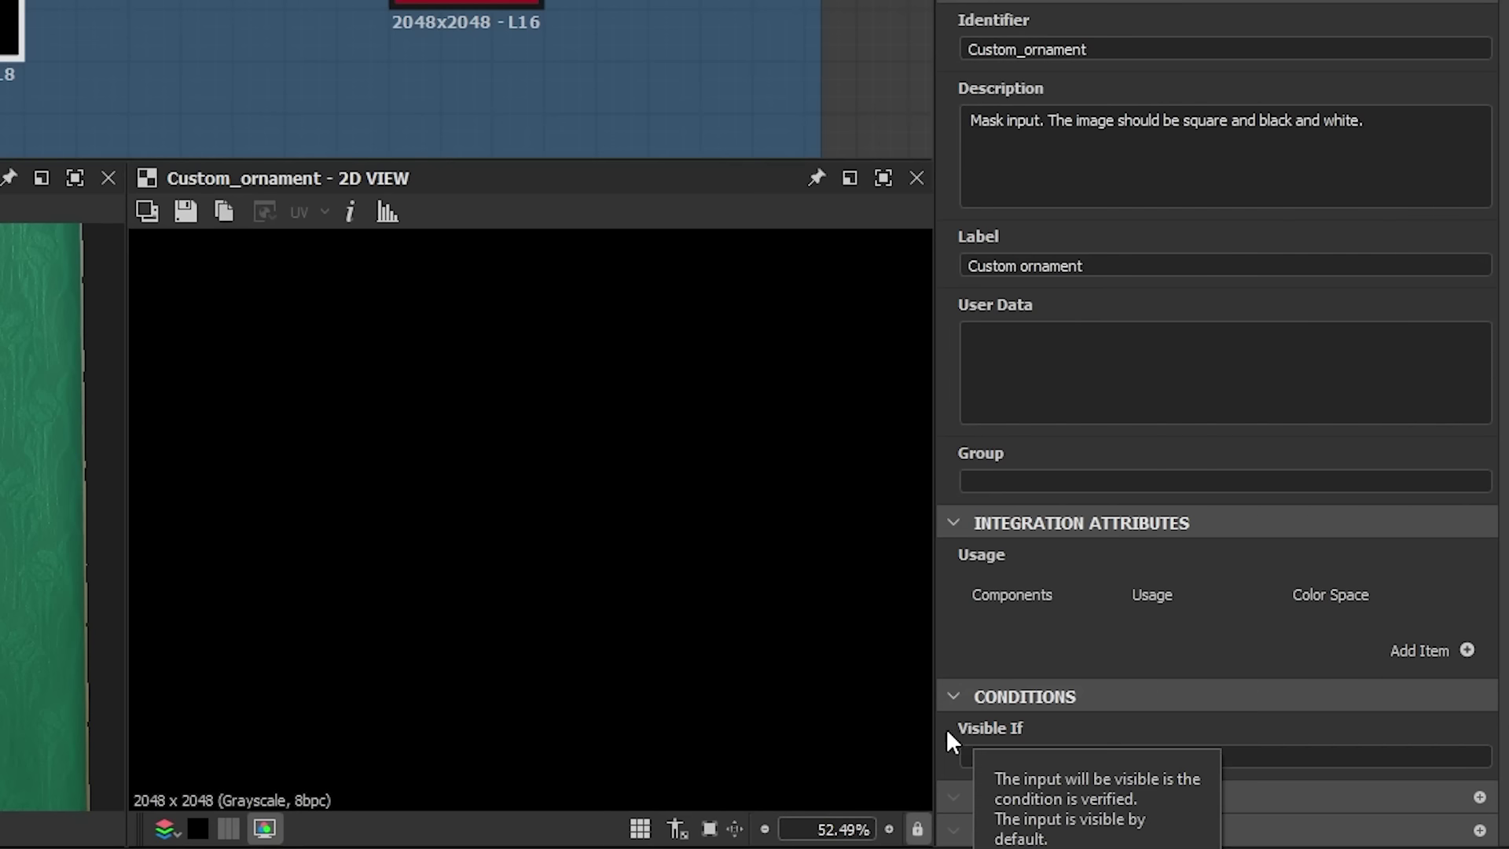
pyautogui.moveTo(1025, 725)
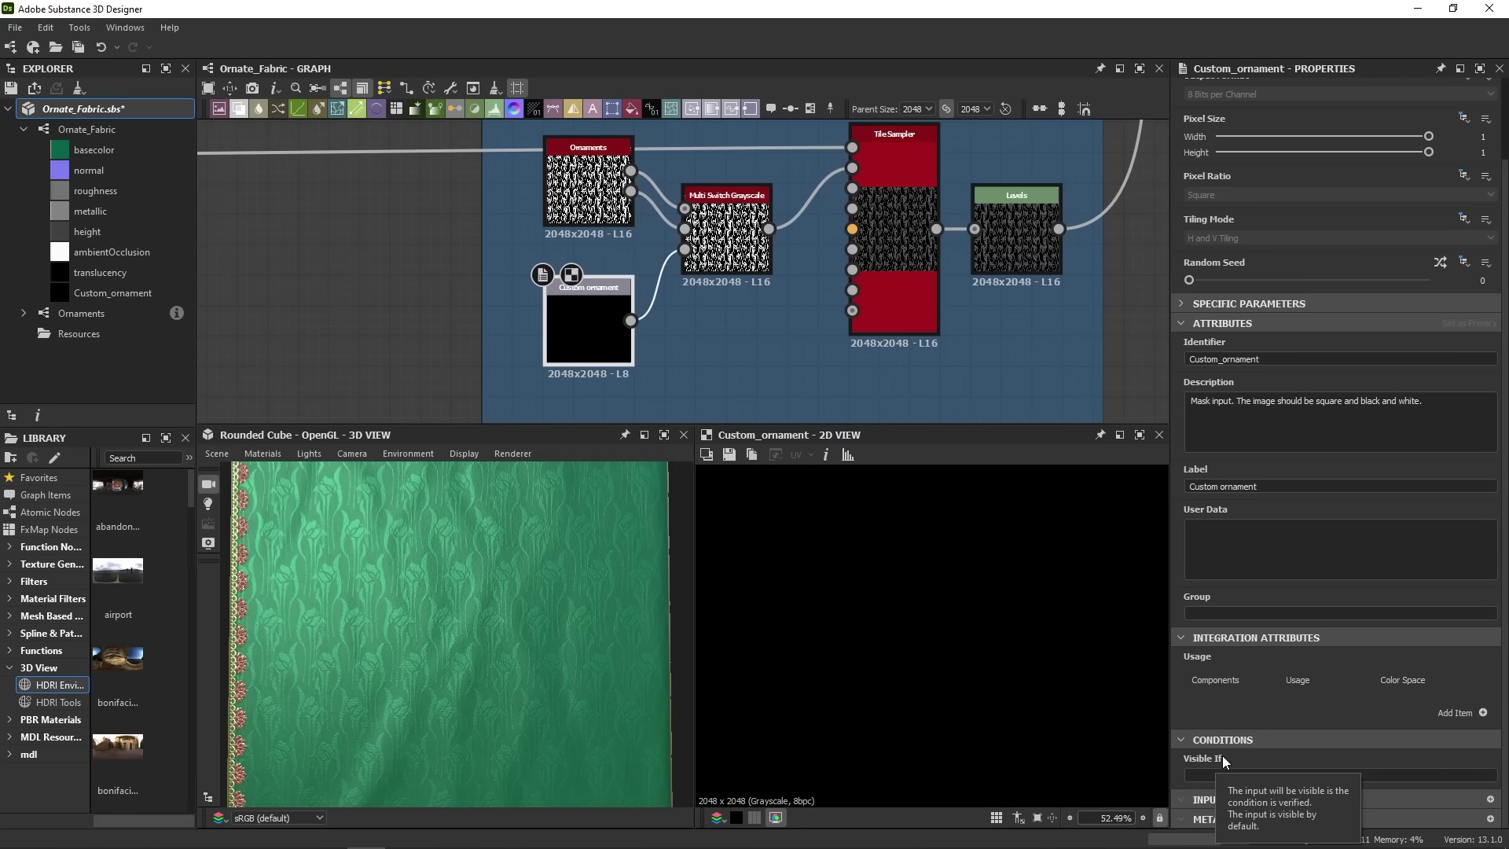
pyautogui.click(1188, 774)
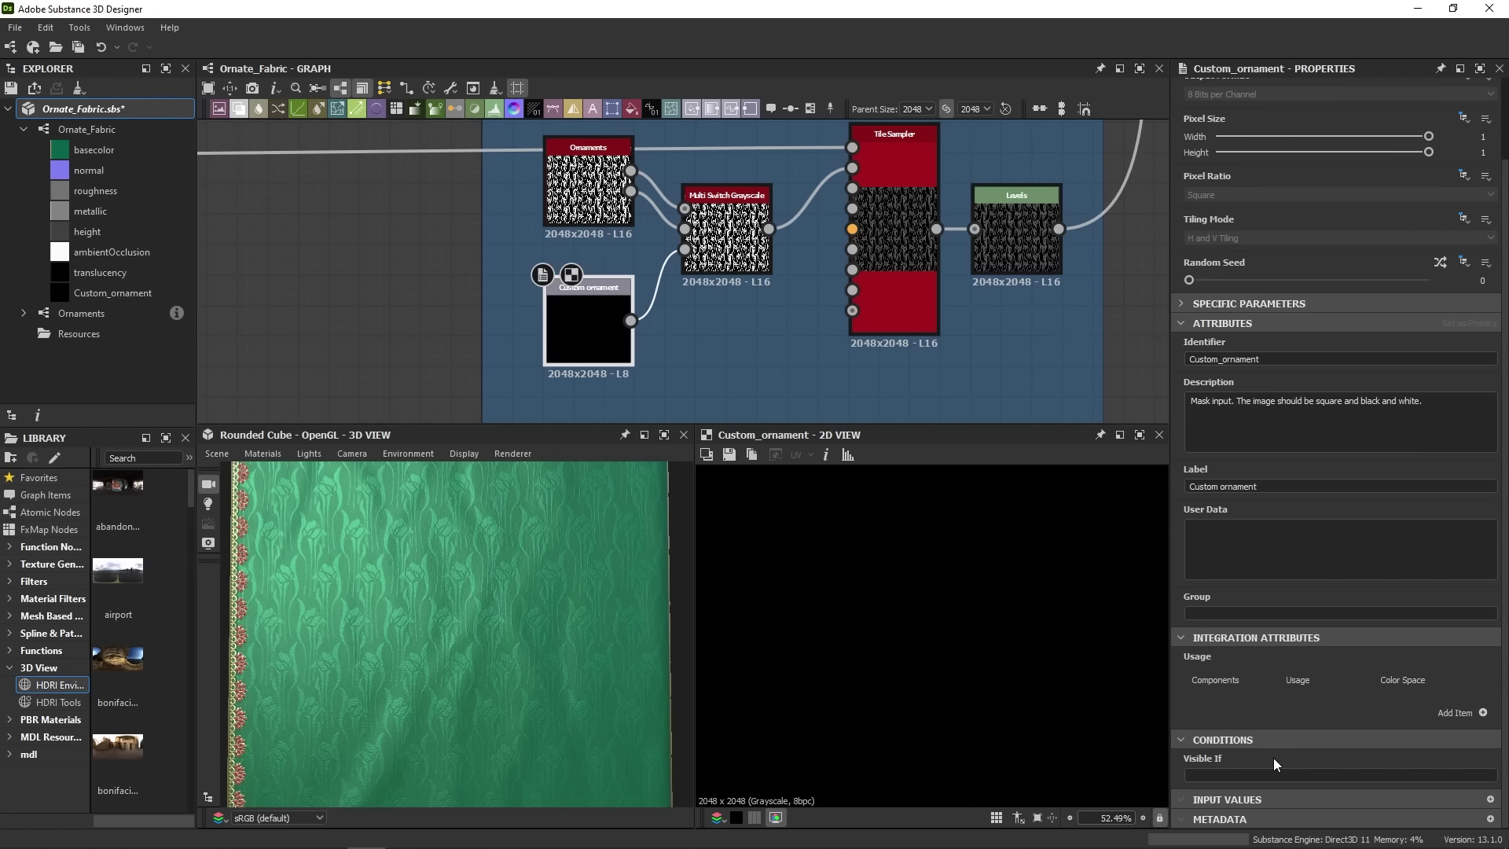
pyautogui.click(1247, 774)
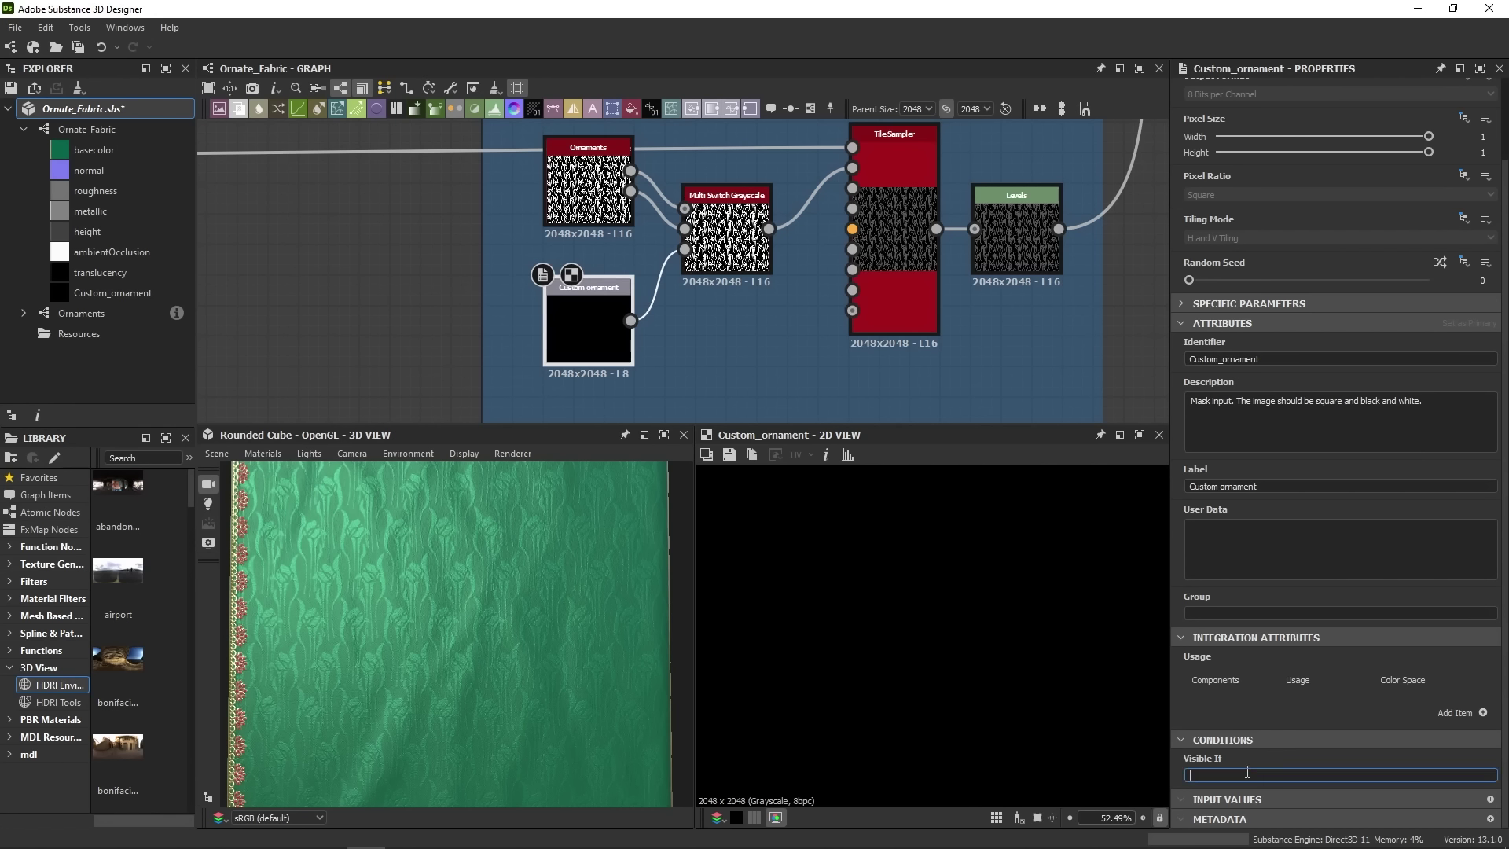
pyautogui.write('input["')
# - Copy the identifier input_selection of the graph's Ornament type input parameter
pyautogui.click(1132, 369)
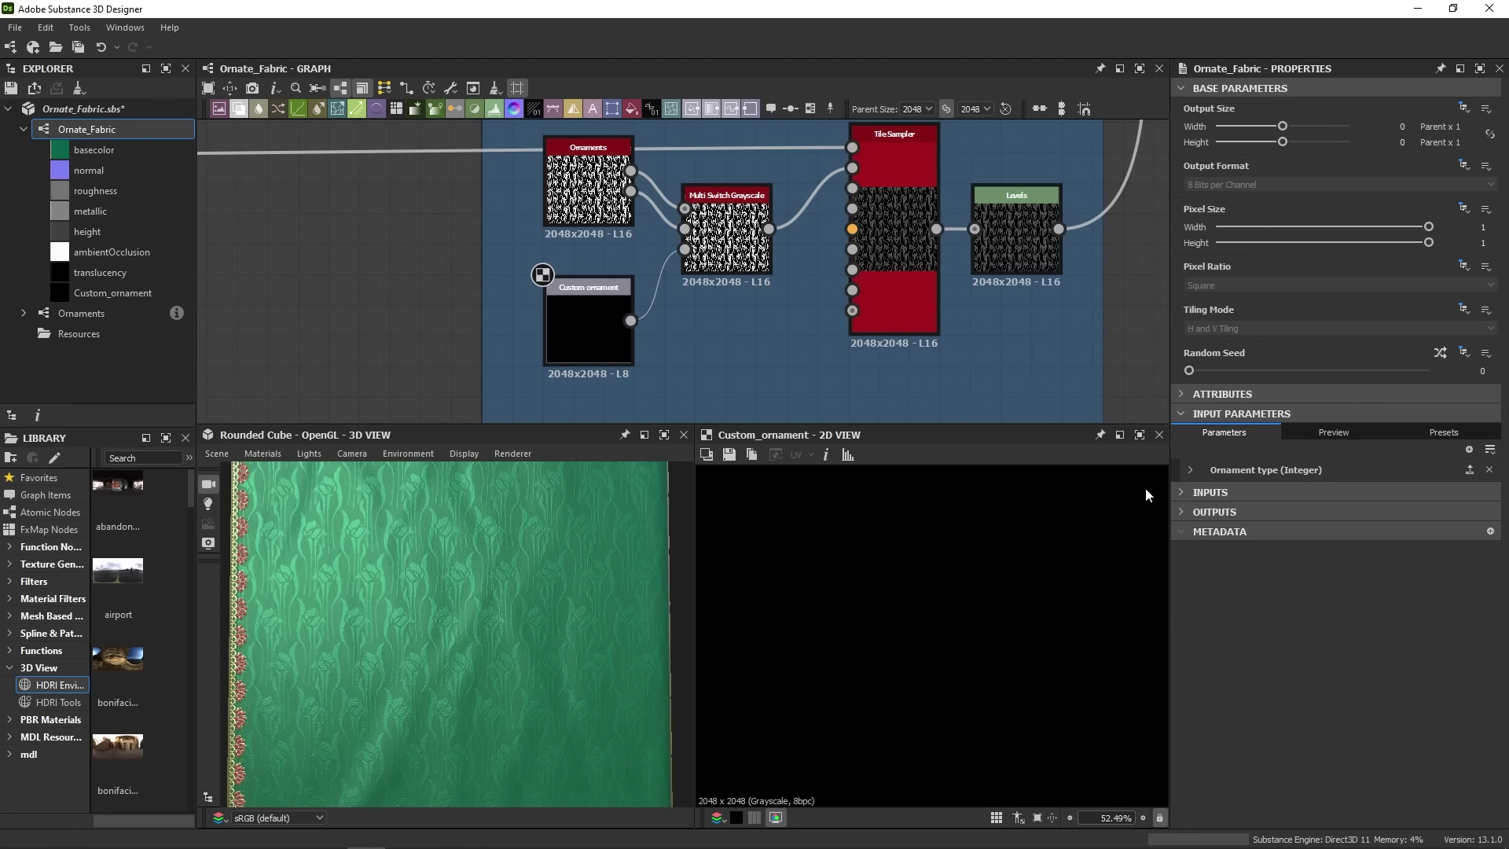
pyautogui.click(1191, 470)
pyautogui.press('Tab')
pyautogui.hotkey('ctrl', 'c')
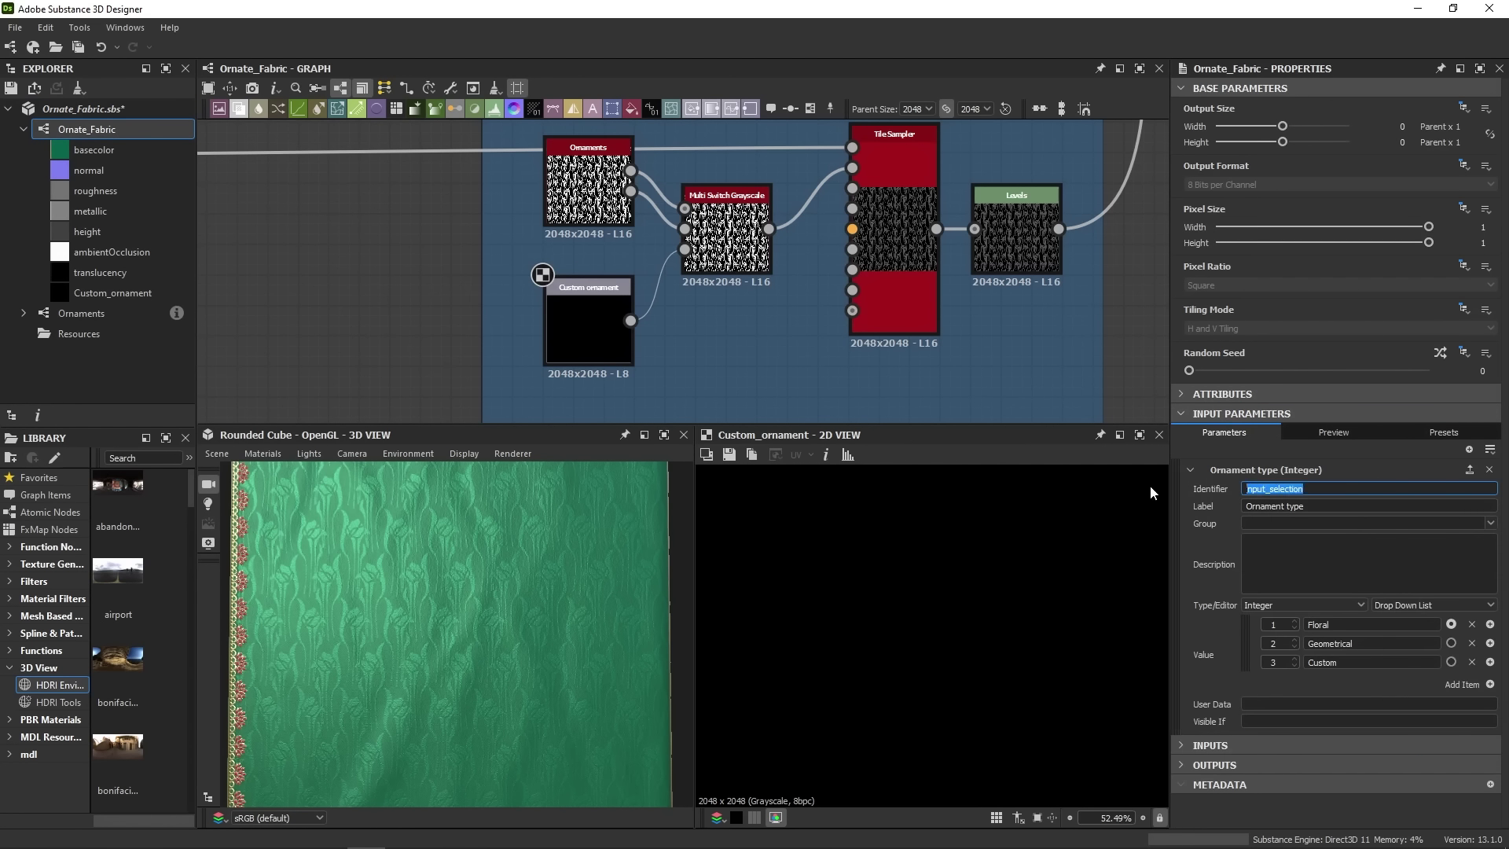
# - Insert the copied identifier input_selection after input[" in the Custom ornament node's Visible If condition
pyautogui.click(596, 338)
pyautogui.scroll(-2, 1336, 629)
pyautogui.click(1262, 775)
pyautogui.write('["')
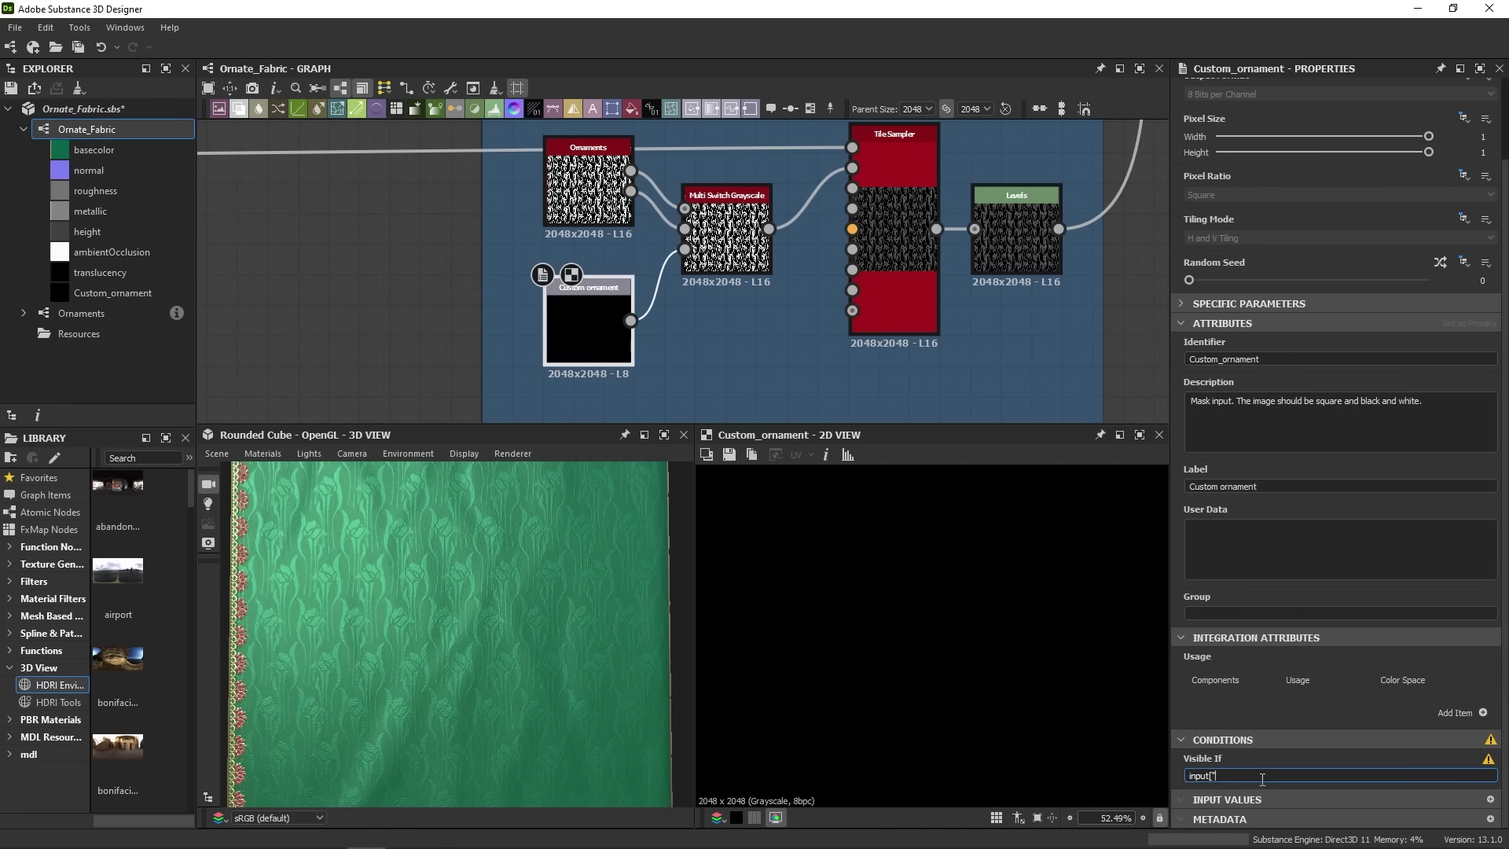
pyautogui.hotkey('ctrl', 'v')
pyautogui.press('Return')
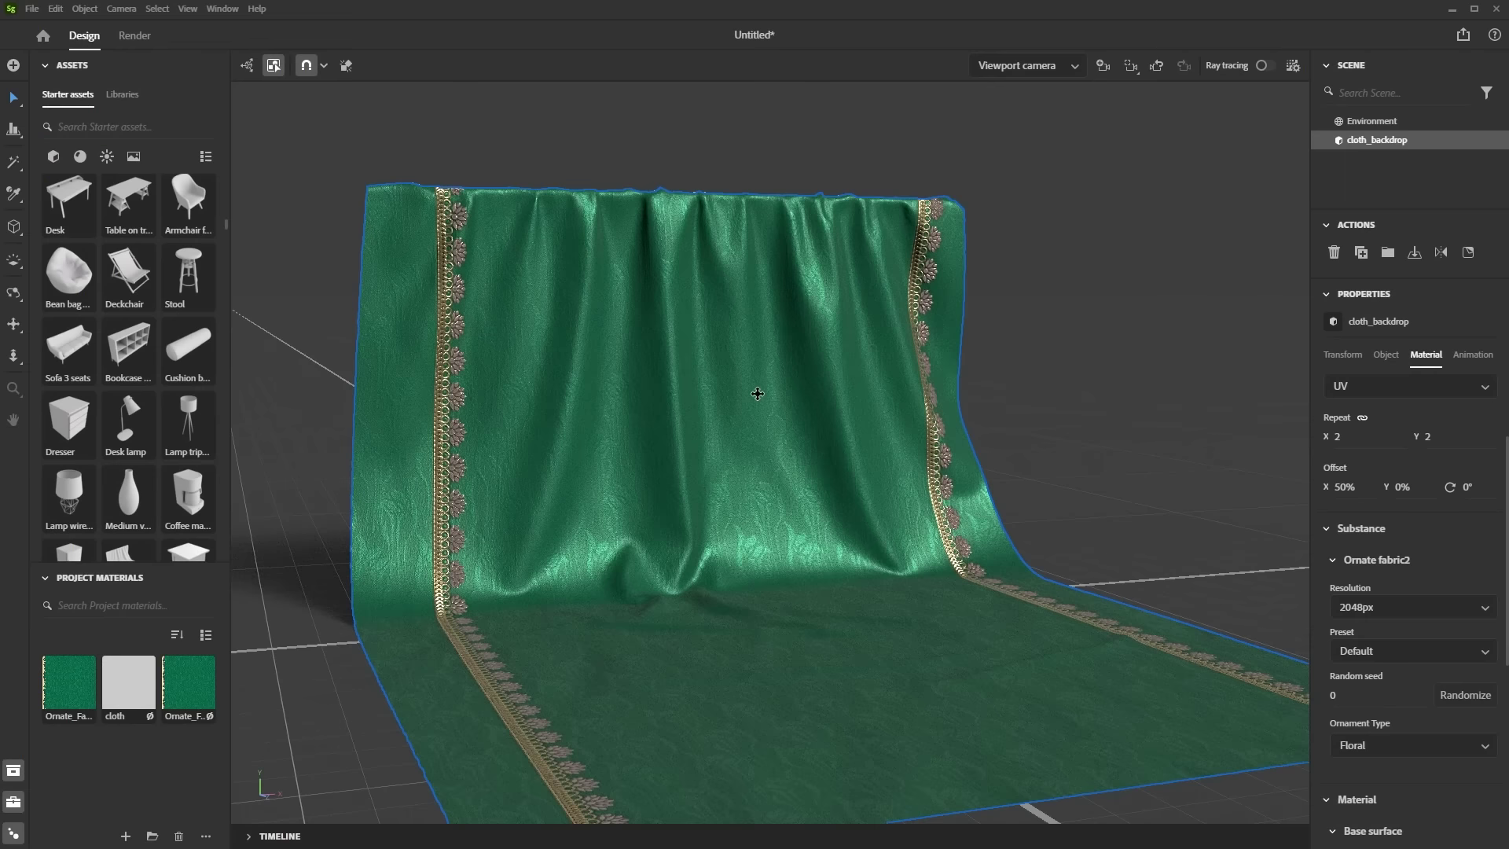
# - Switch to Substance 3D Stager and change the cloth material's Ornament Type to test the visibility of the Custom ornament input
pyautogui.scroll(5, 774, 398)
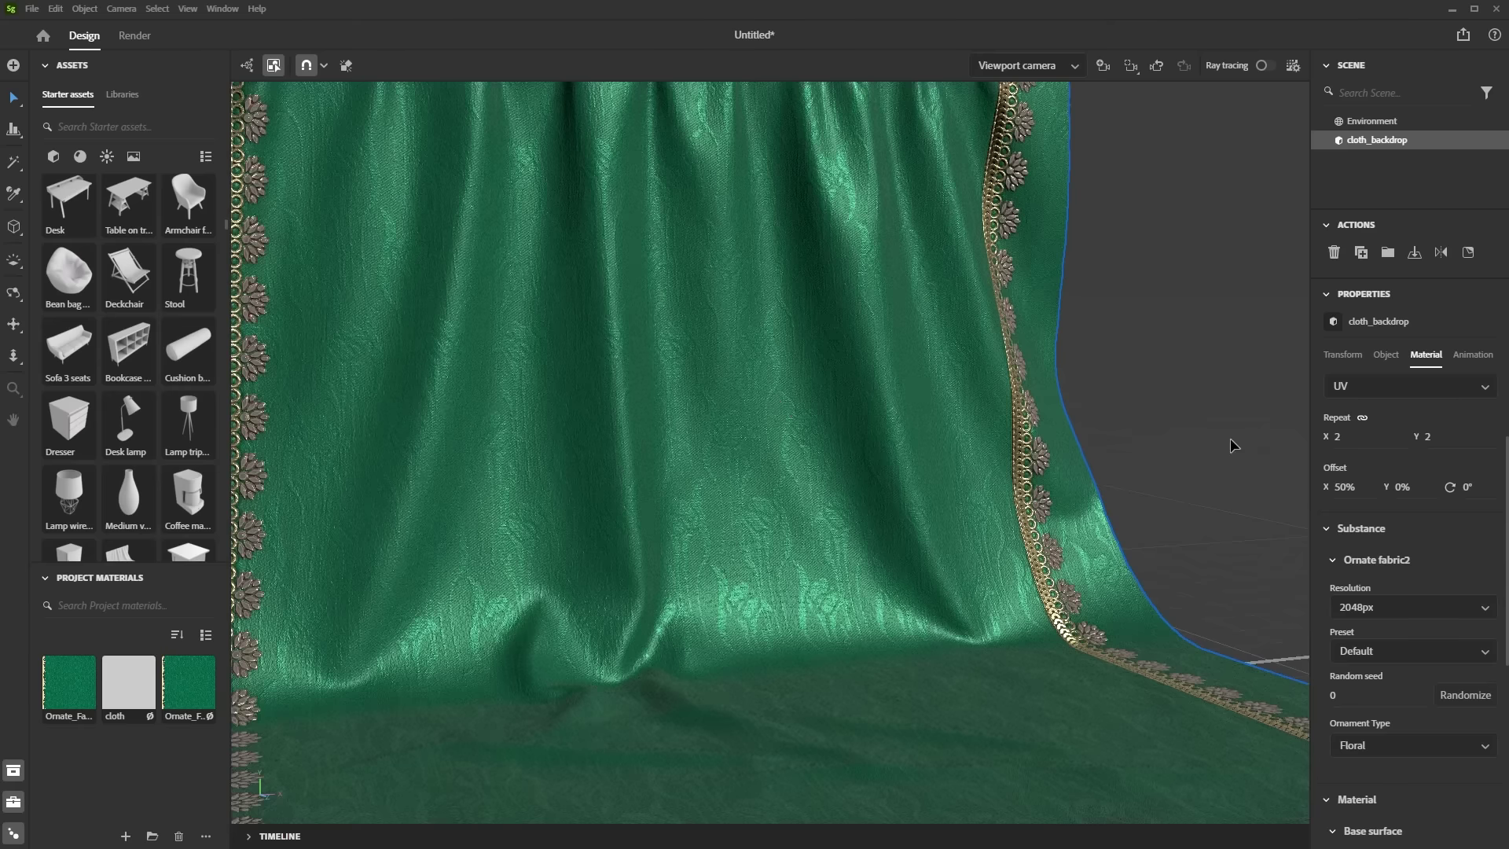
pyautogui.scroll(-1, 1399, 580)
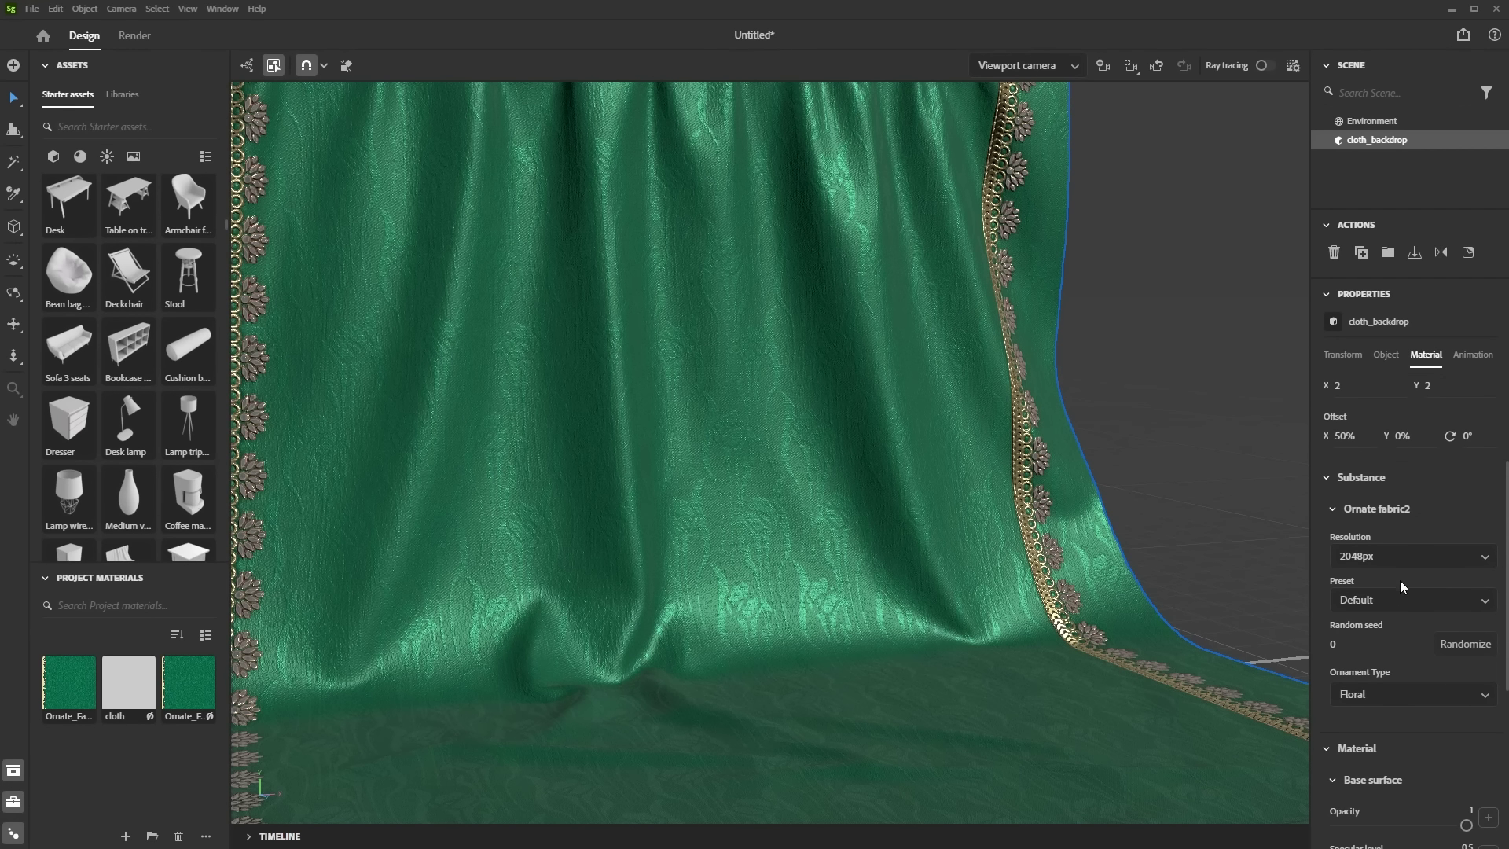
pyautogui.click(1429, 710)
pyautogui.click(1374, 767)
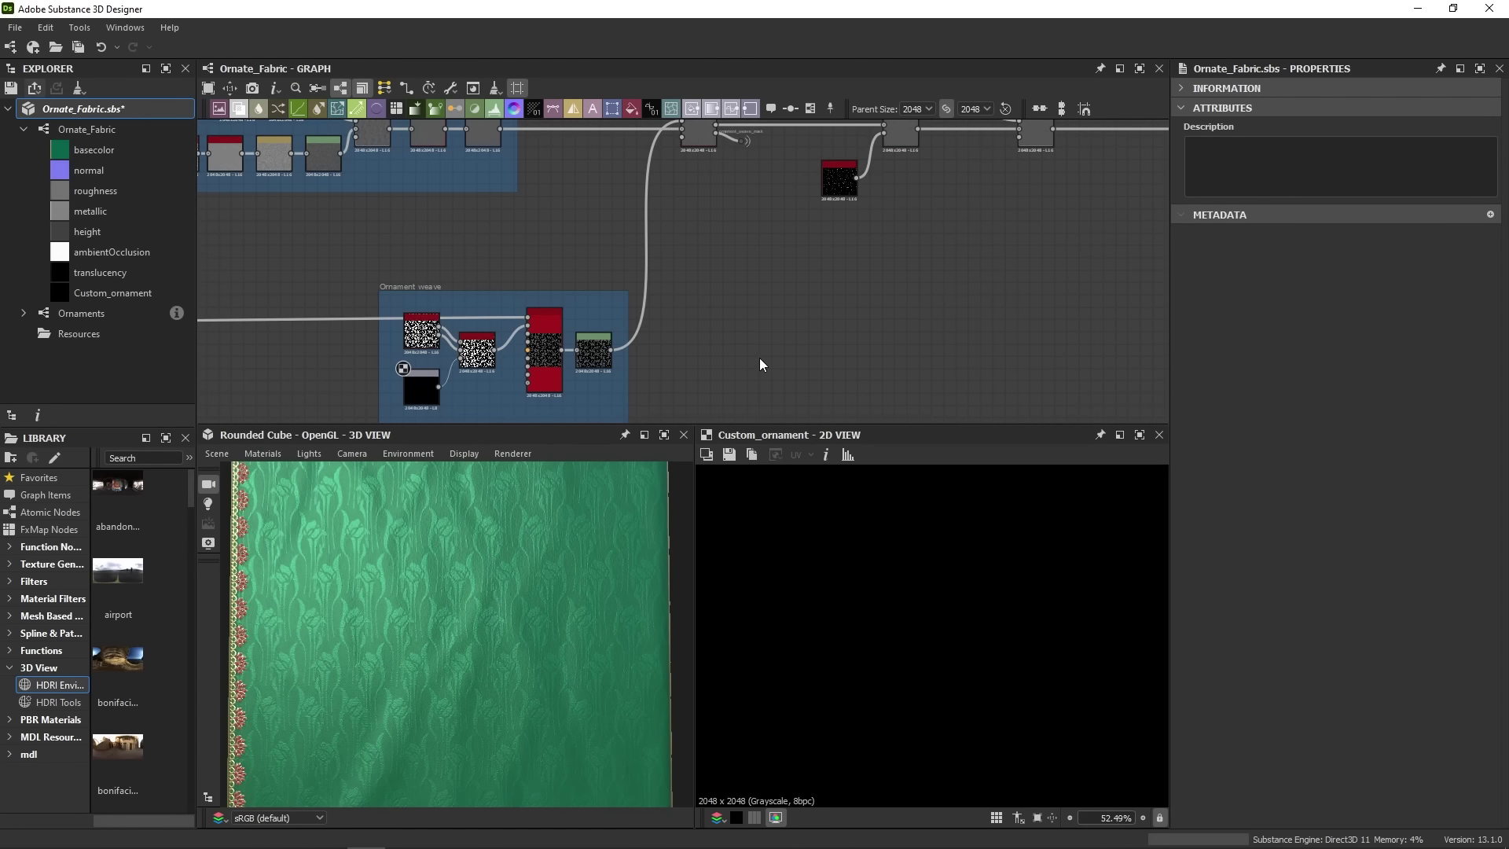
pyautogui.moveTo(863, 280); pyautogui.dragTo(772, 480, button='middle')
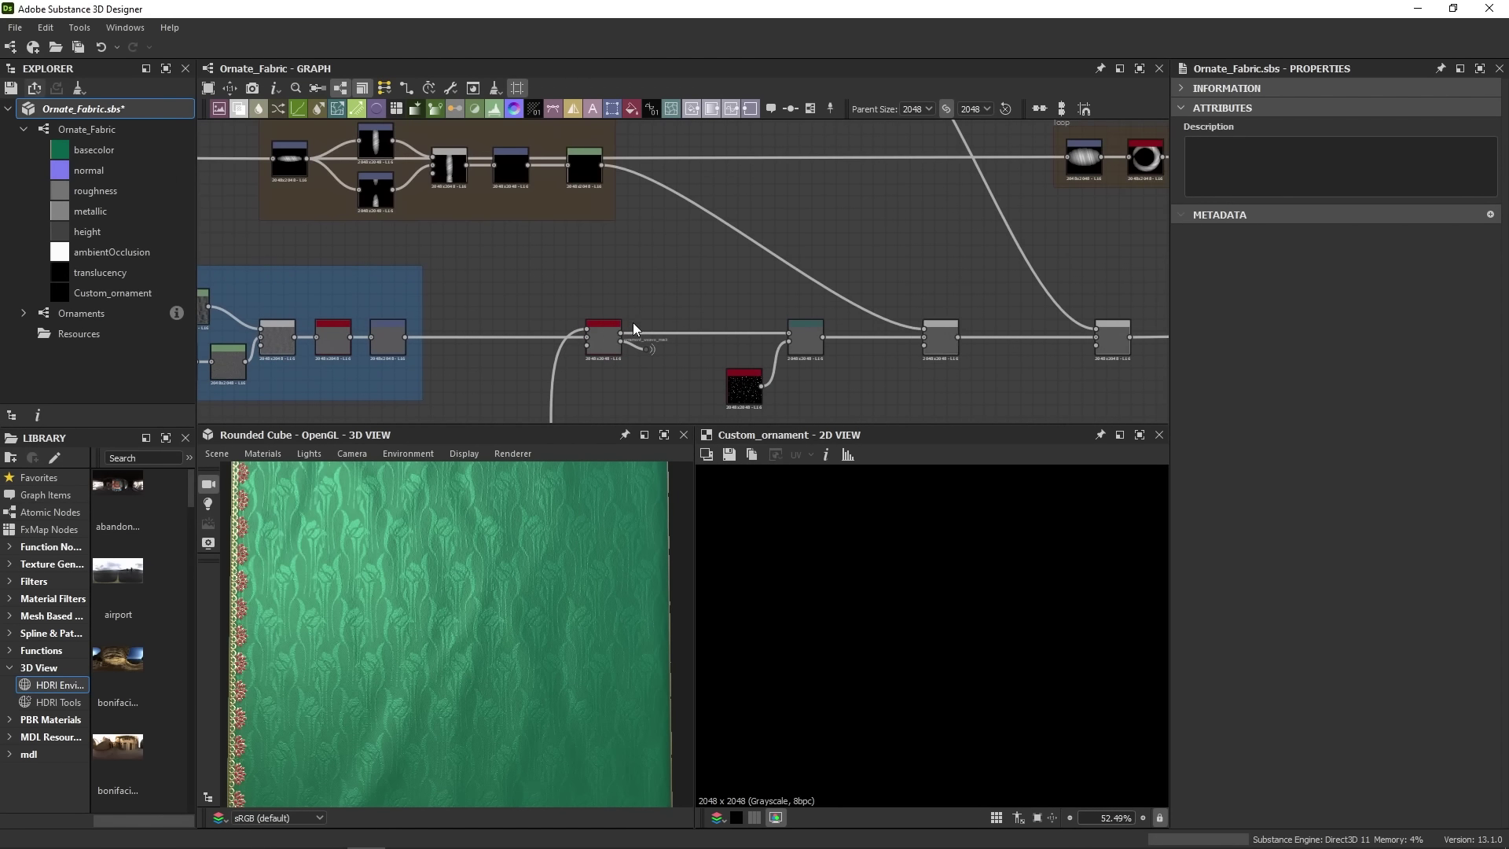
pyautogui.moveTo(1038, 361); pyautogui.dragTo(895, 342, button='middle')
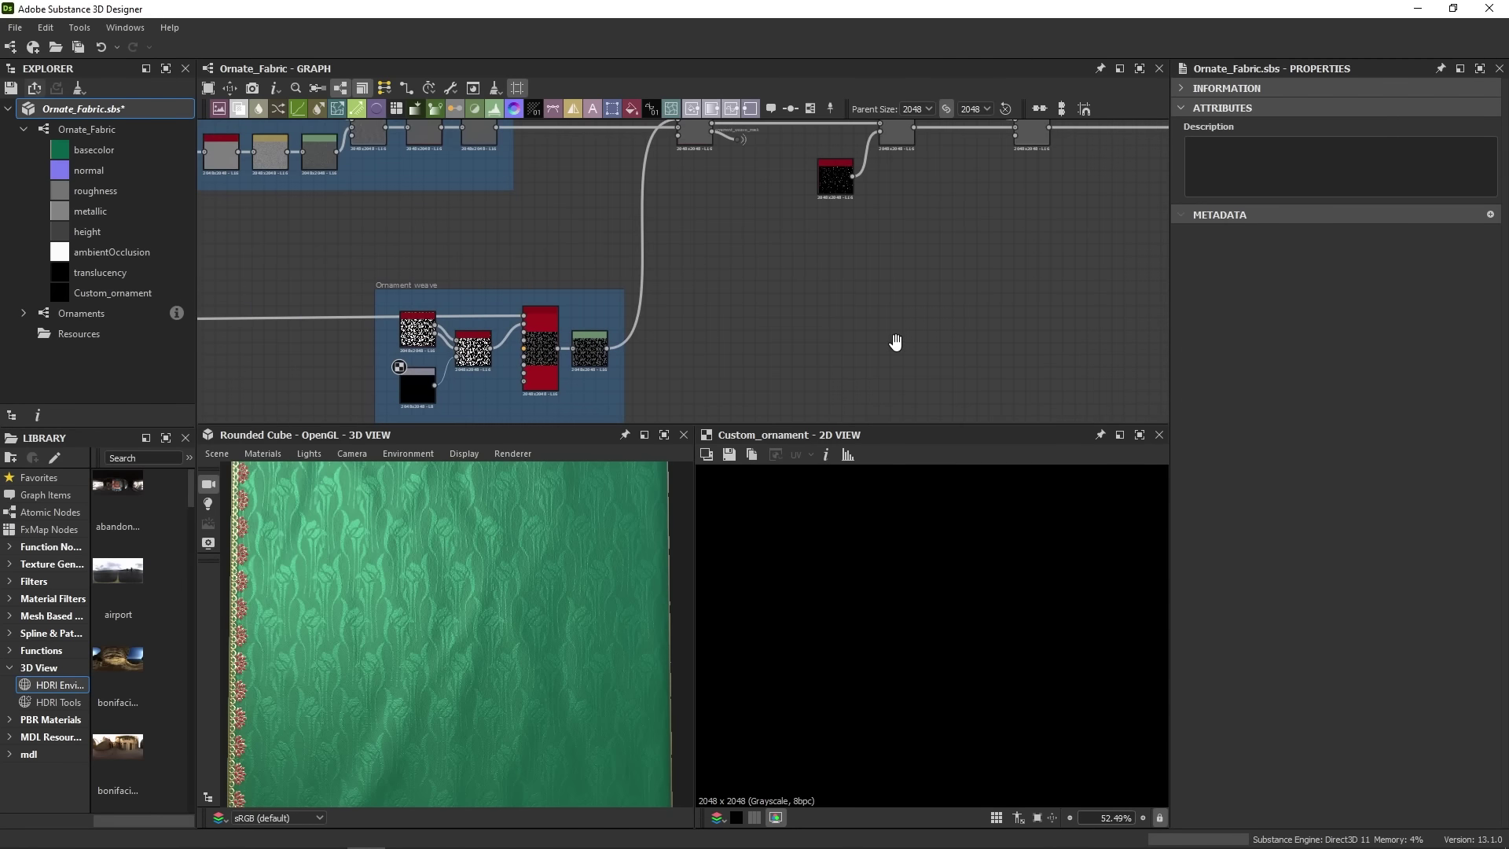